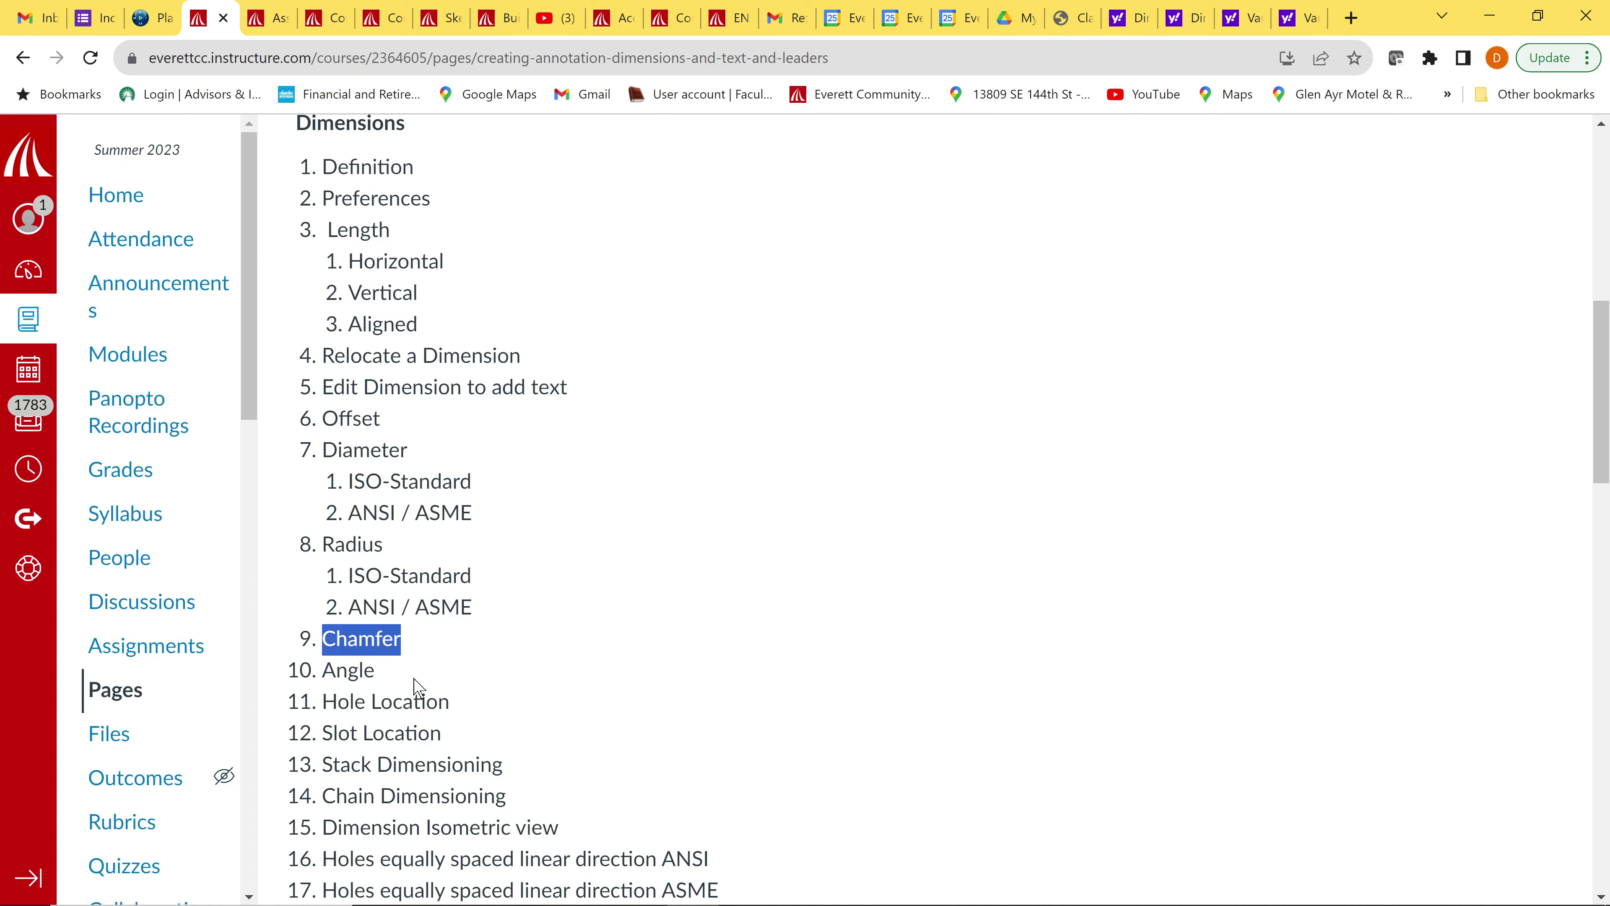
# Leave the Canvas Chamfer topic and bring CATIA Drafting with Drawing00051354 to the front.
pyautogui.hotkey('alt', 'Tab')
pyautogui.hotkey('alt', 'Tab')
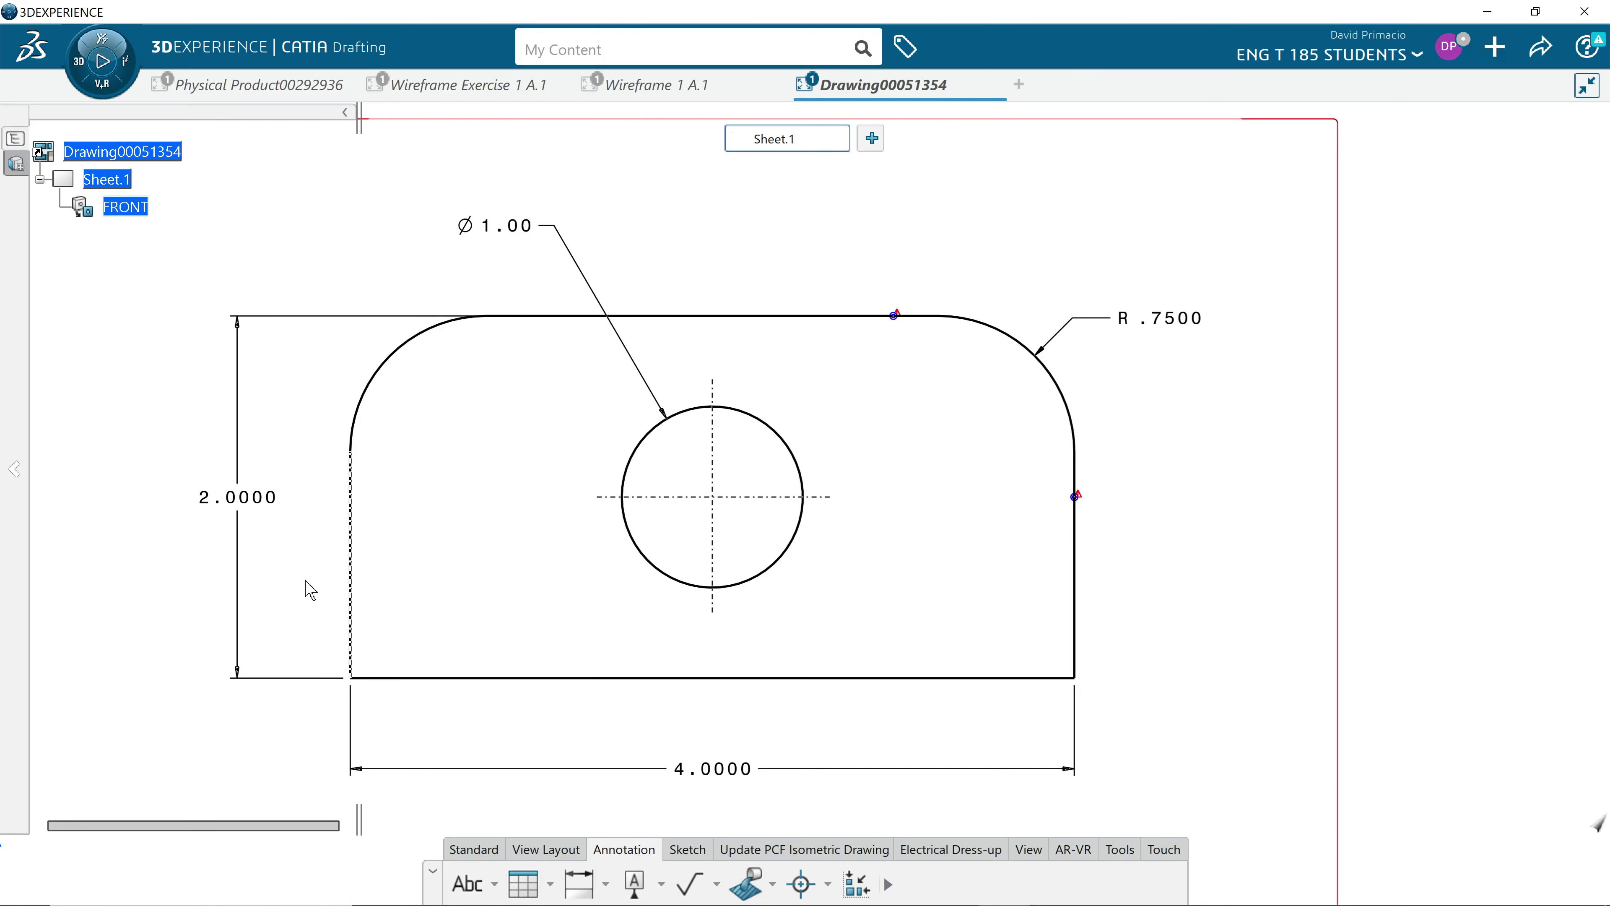
# Open Sheet.1's 3D data so the Physical Product appears in Part Design.
pyautogui.rightClick(109, 179)
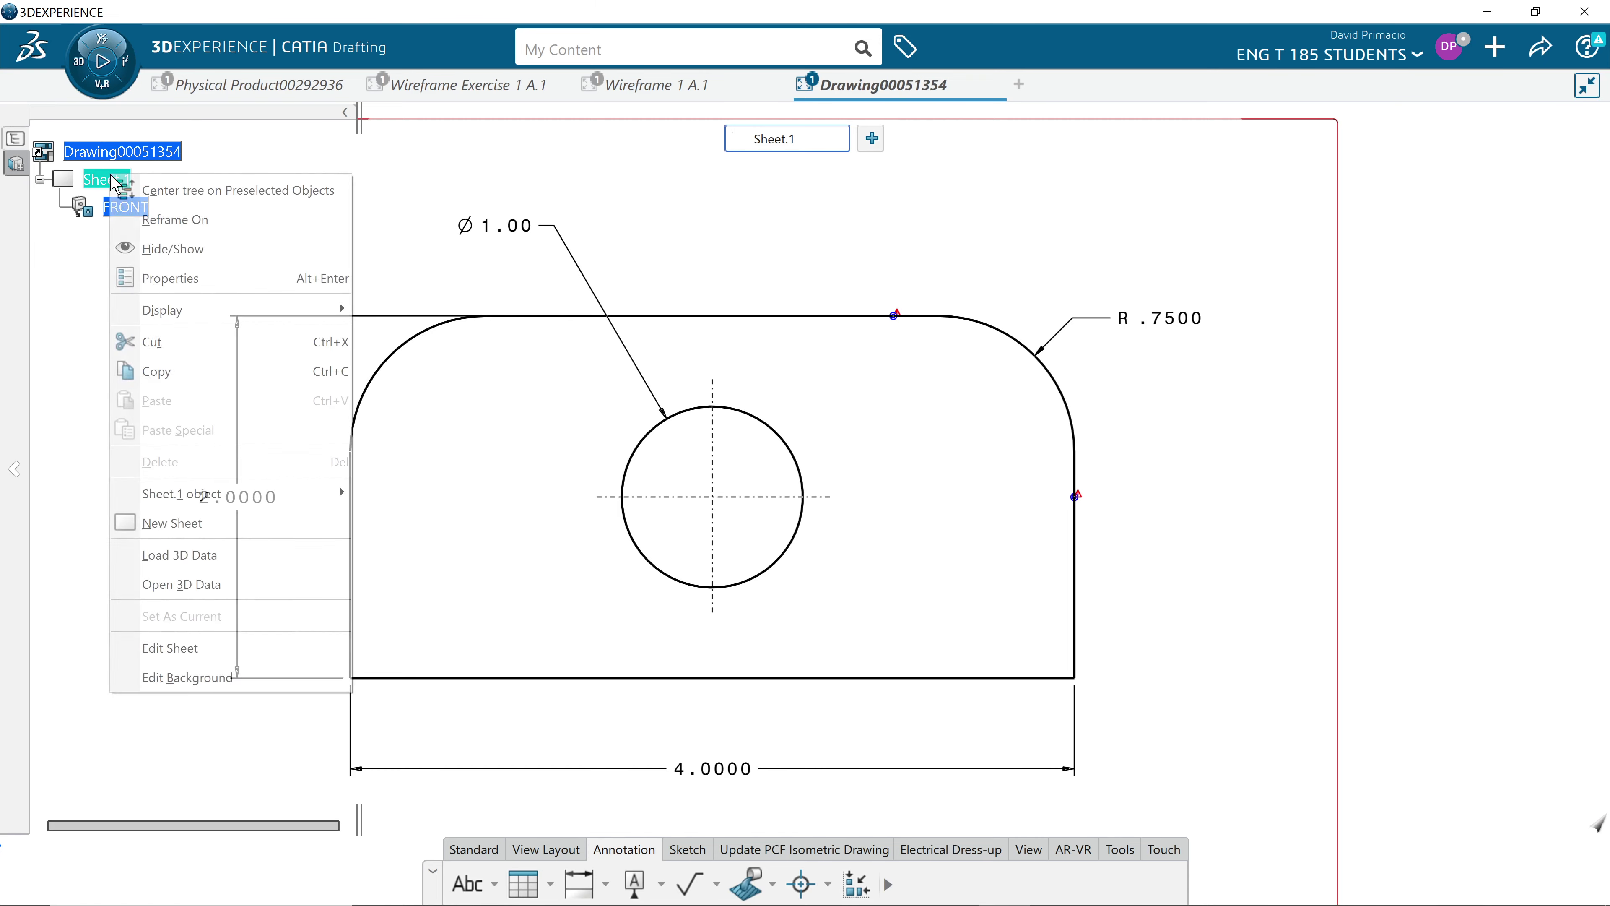
pyautogui.press('Escape')
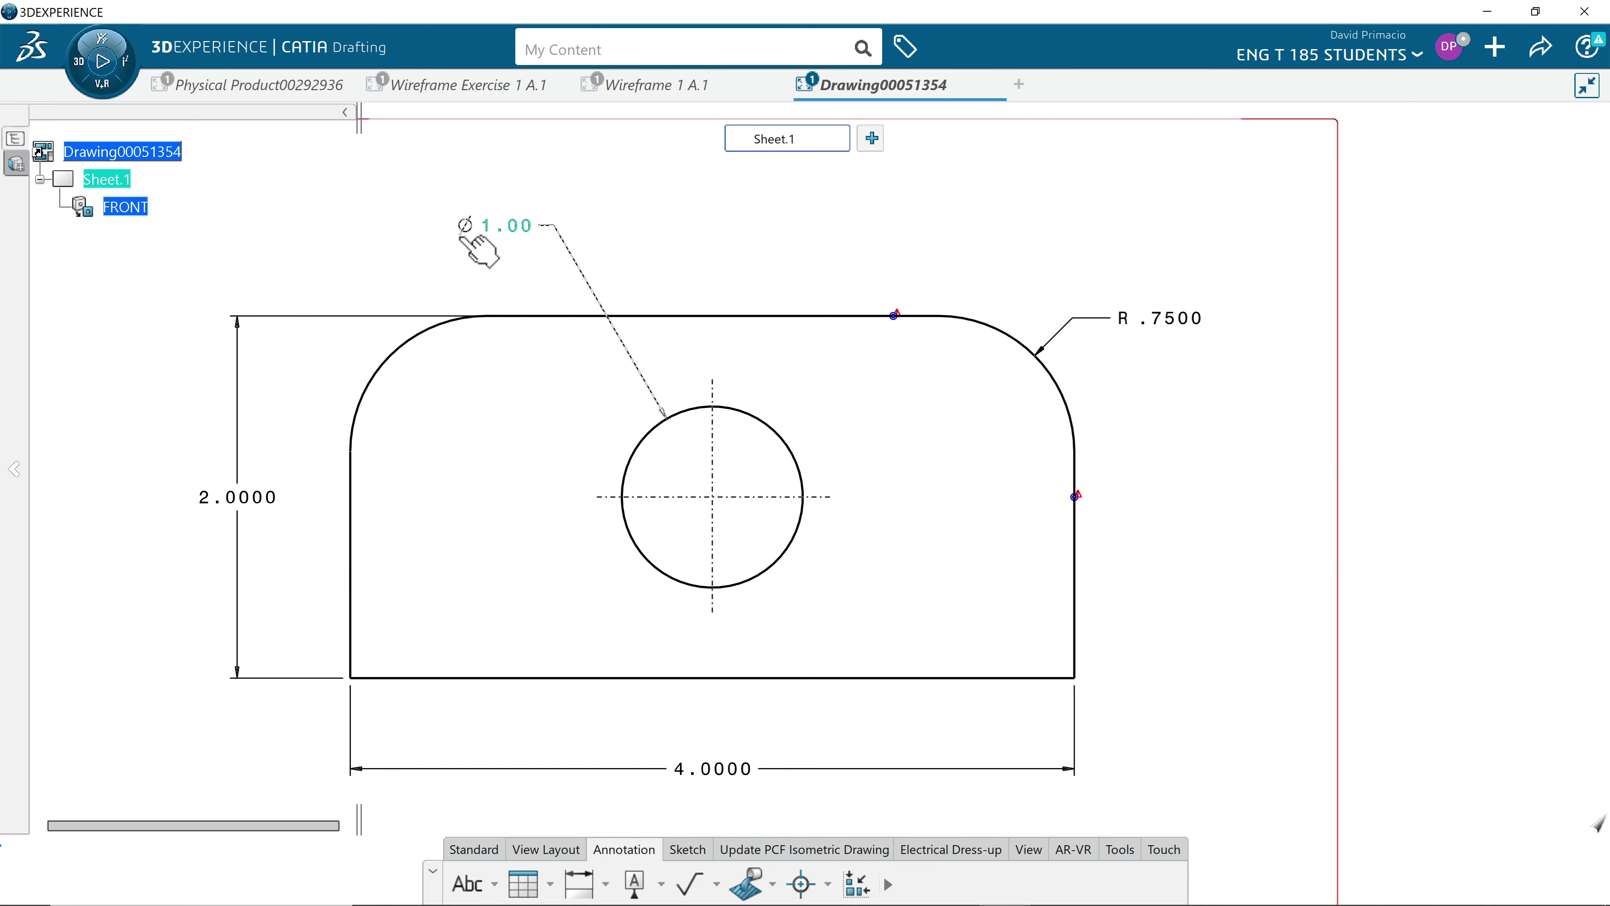
pyautogui.rightClick(109, 178)
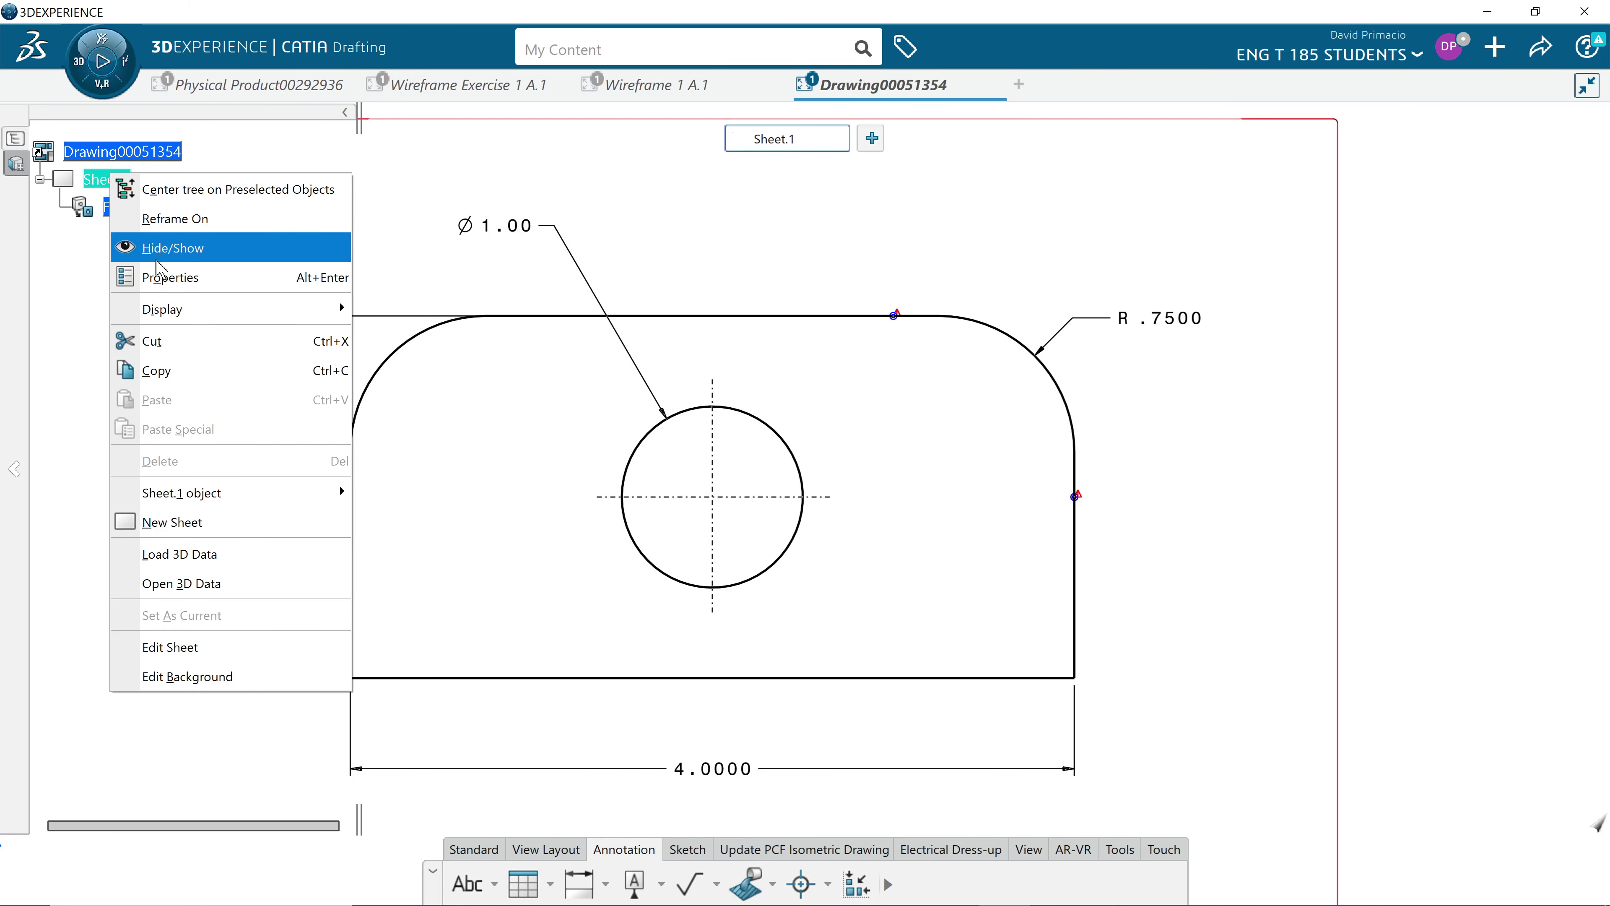
pyautogui.click(192, 584)
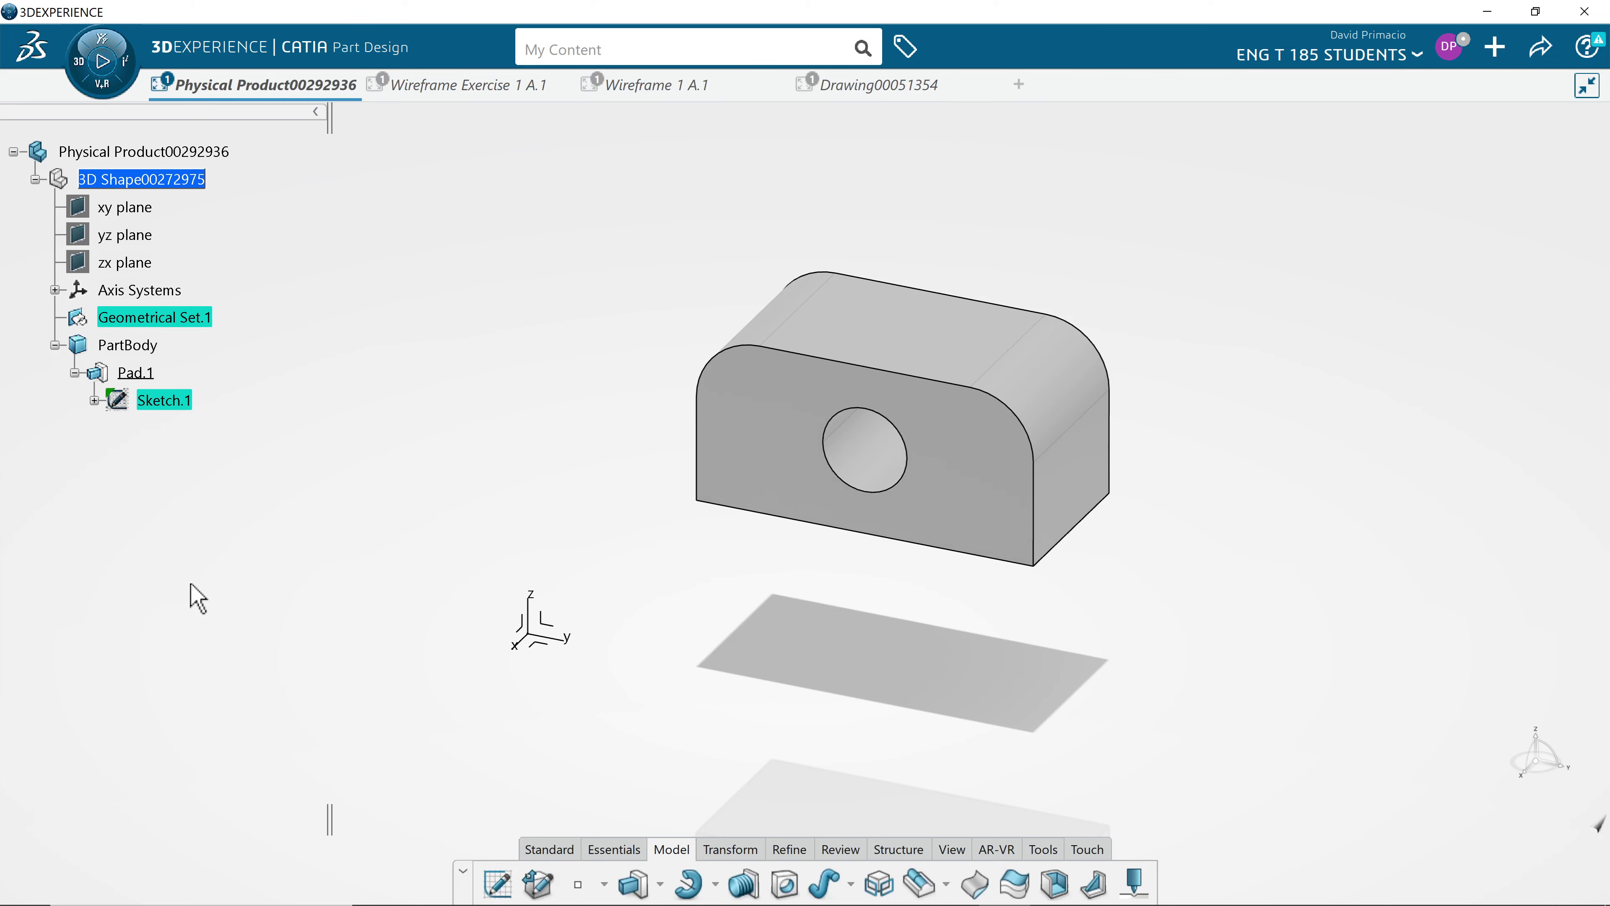
# Edit Sketch.1 and delete the top-left and top-right R 0.7500 fillet arcs.
pyautogui.doubleClick(189, 401)
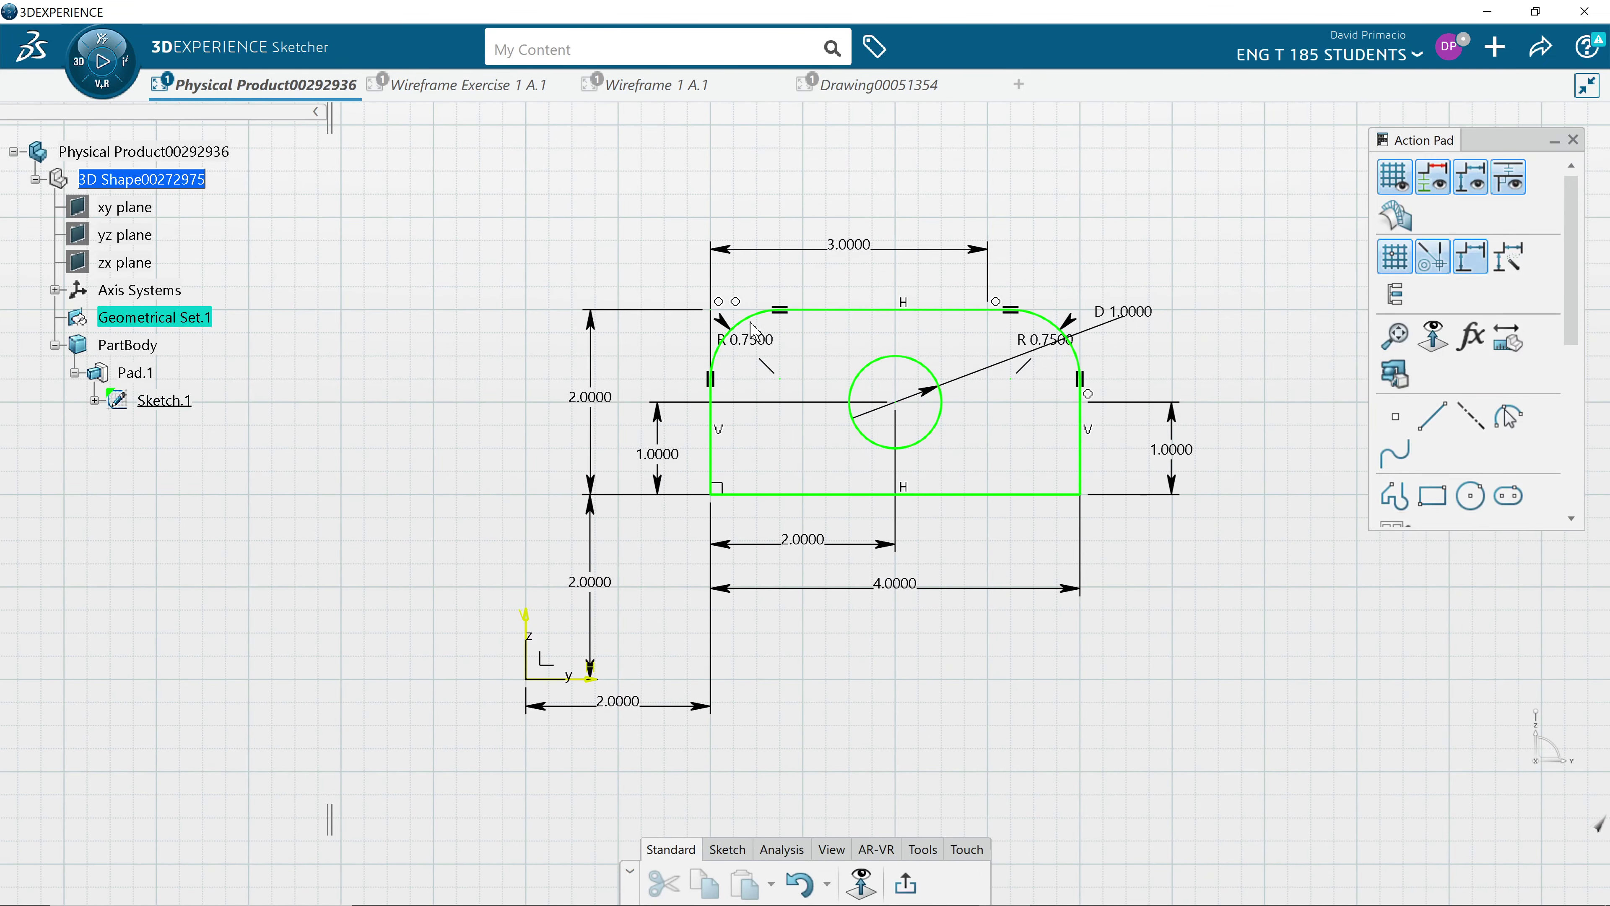
pyautogui.click(770, 333)
pyautogui.press('Delete')
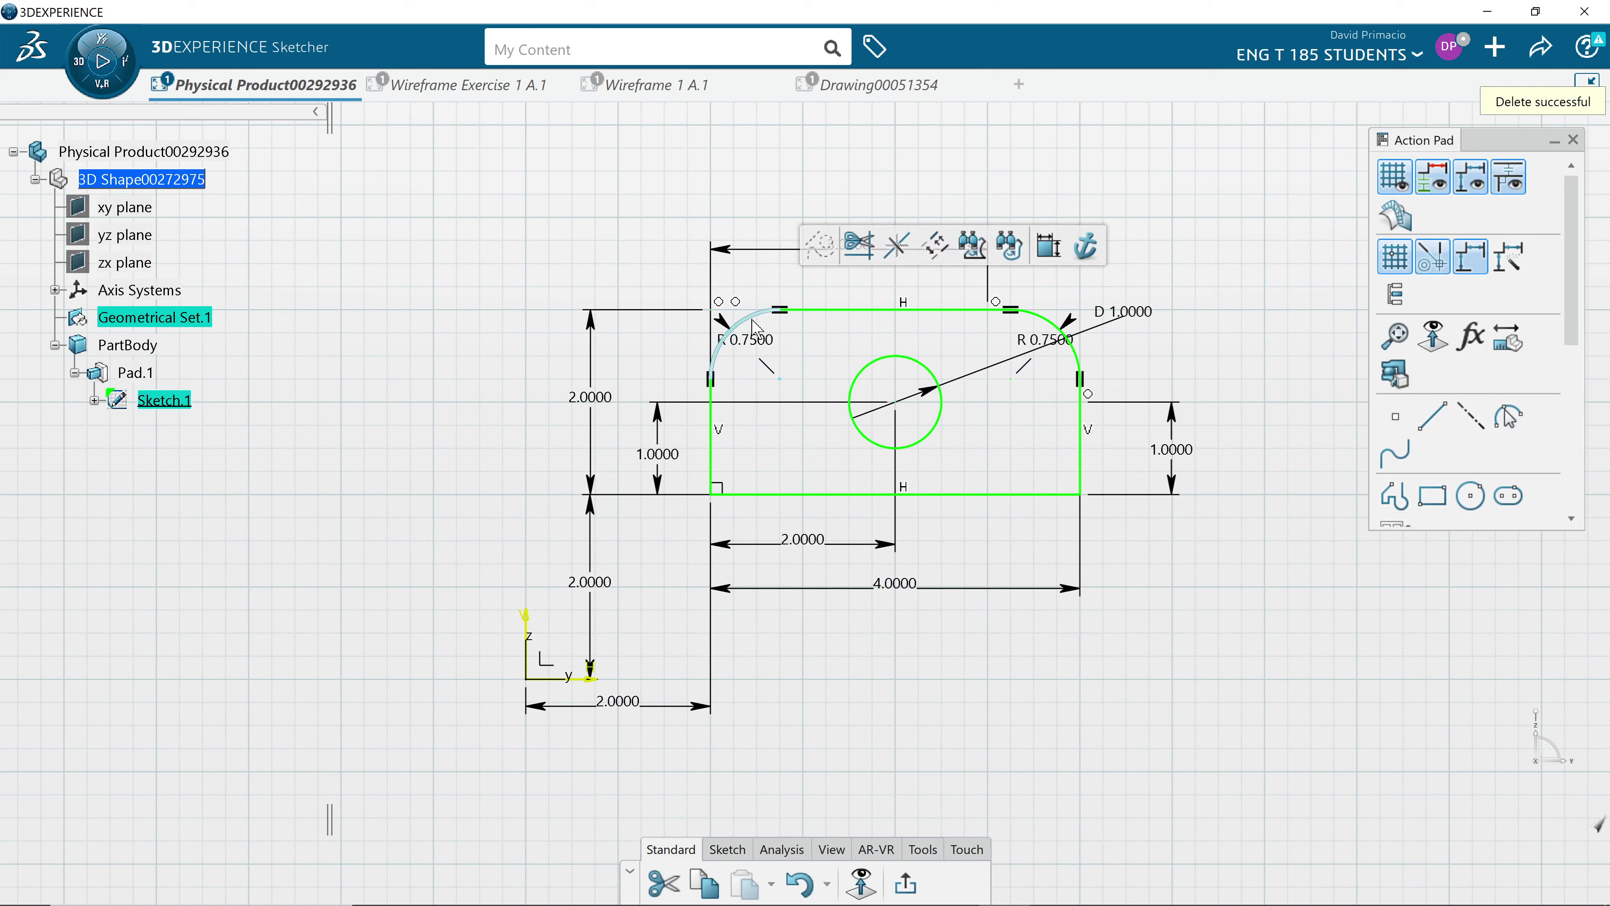
pyautogui.click(1034, 333)
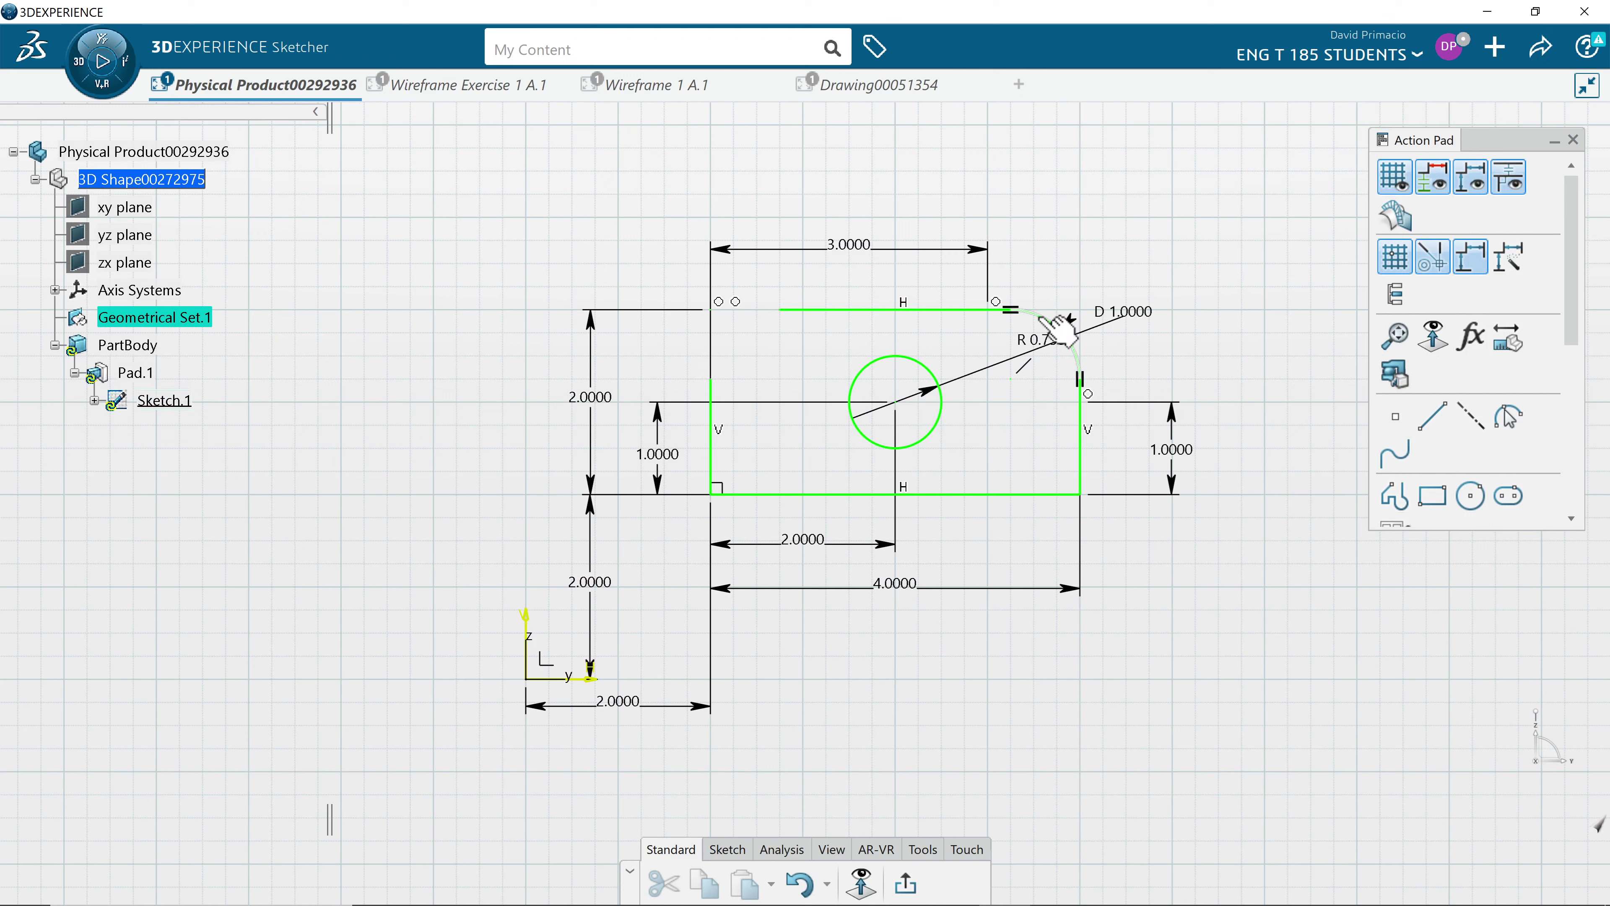
pyautogui.press('Delete')
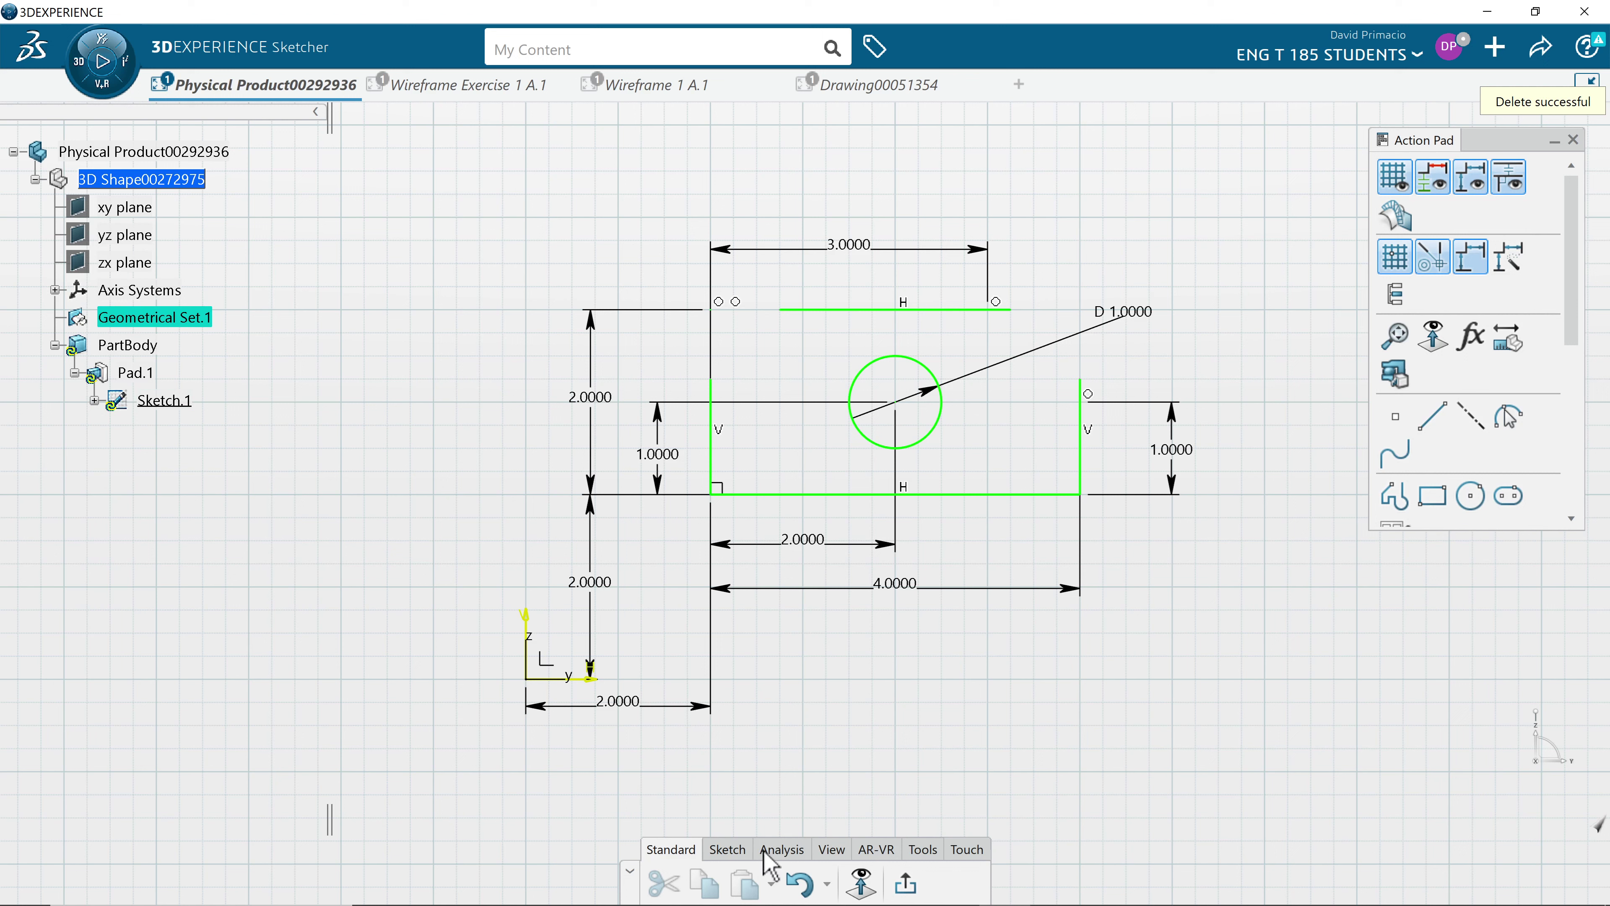
pyautogui.click(727, 849)
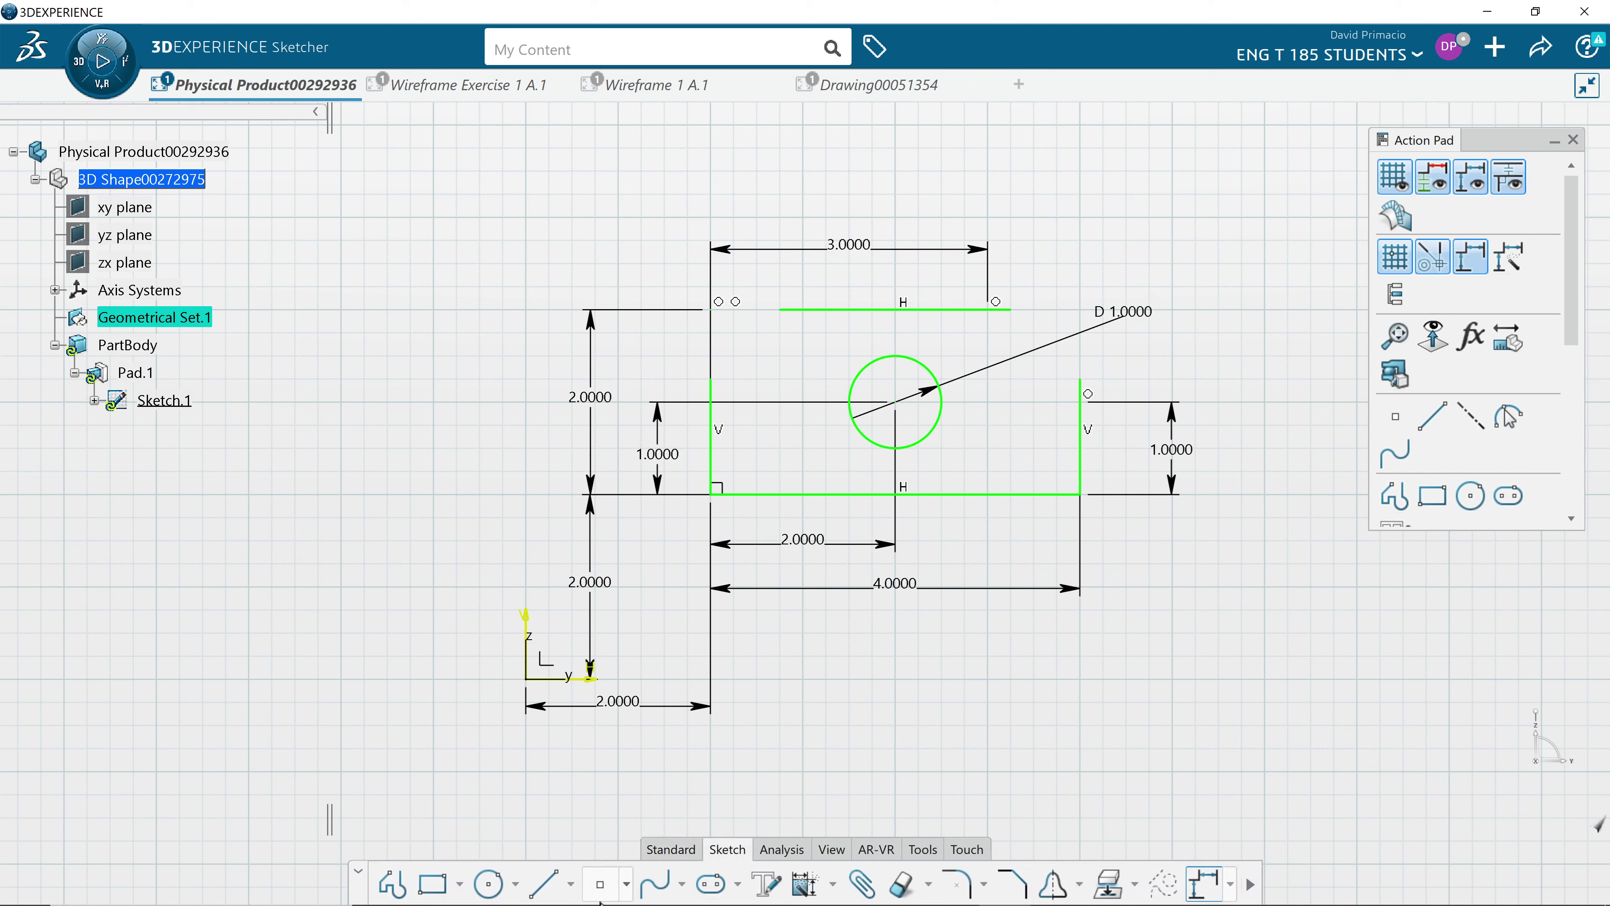
pyautogui.click(1011, 887)
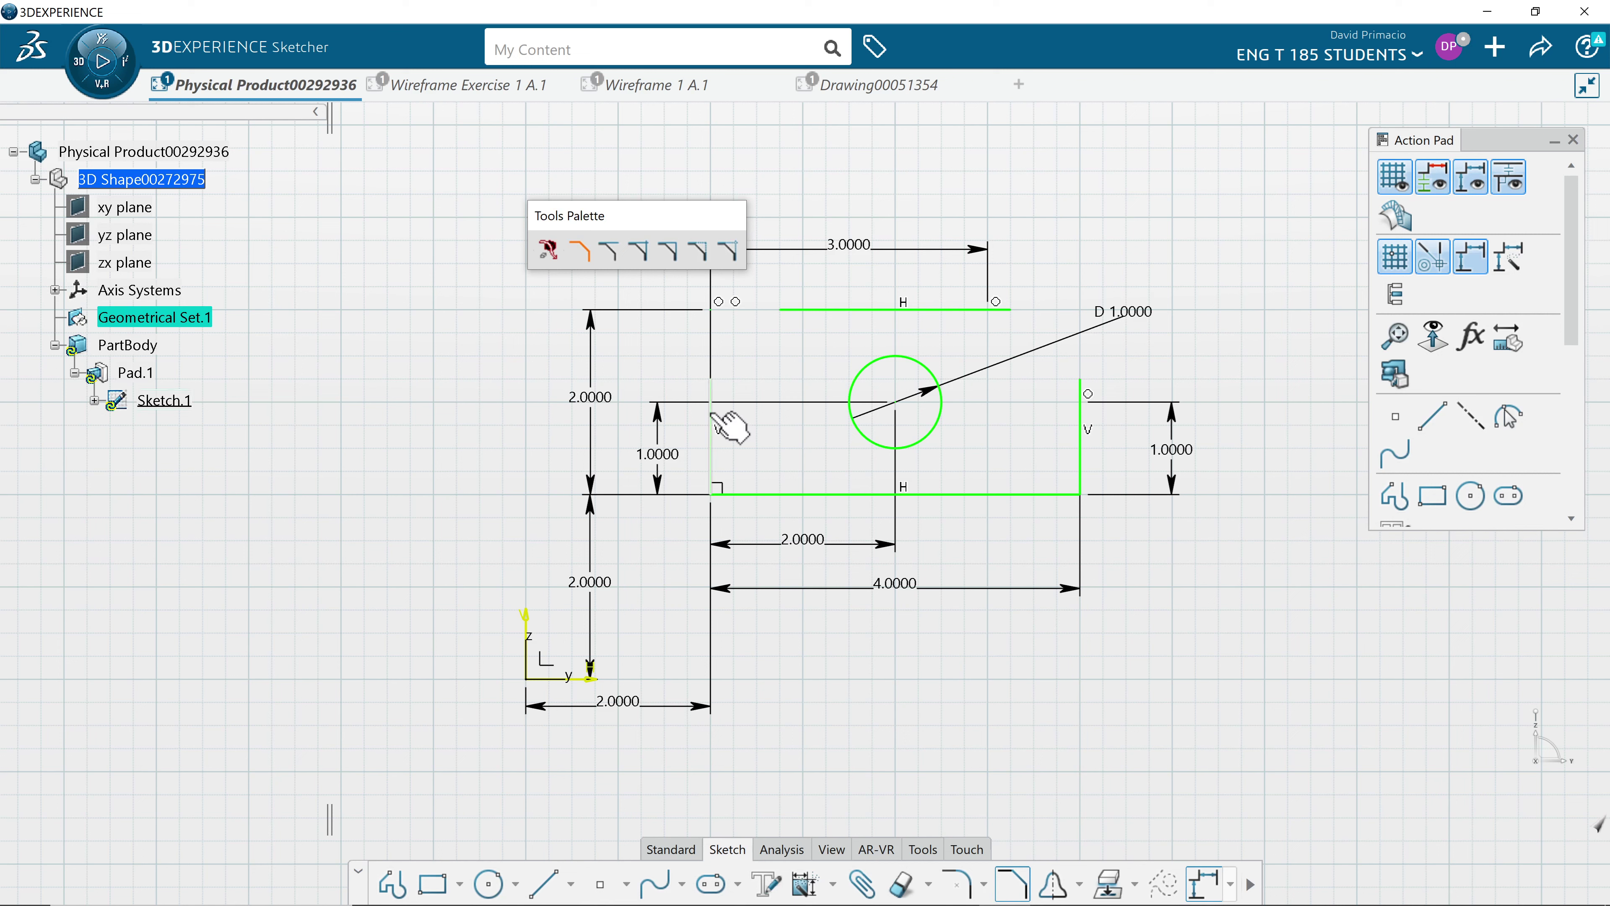
pyautogui.click(721, 424)
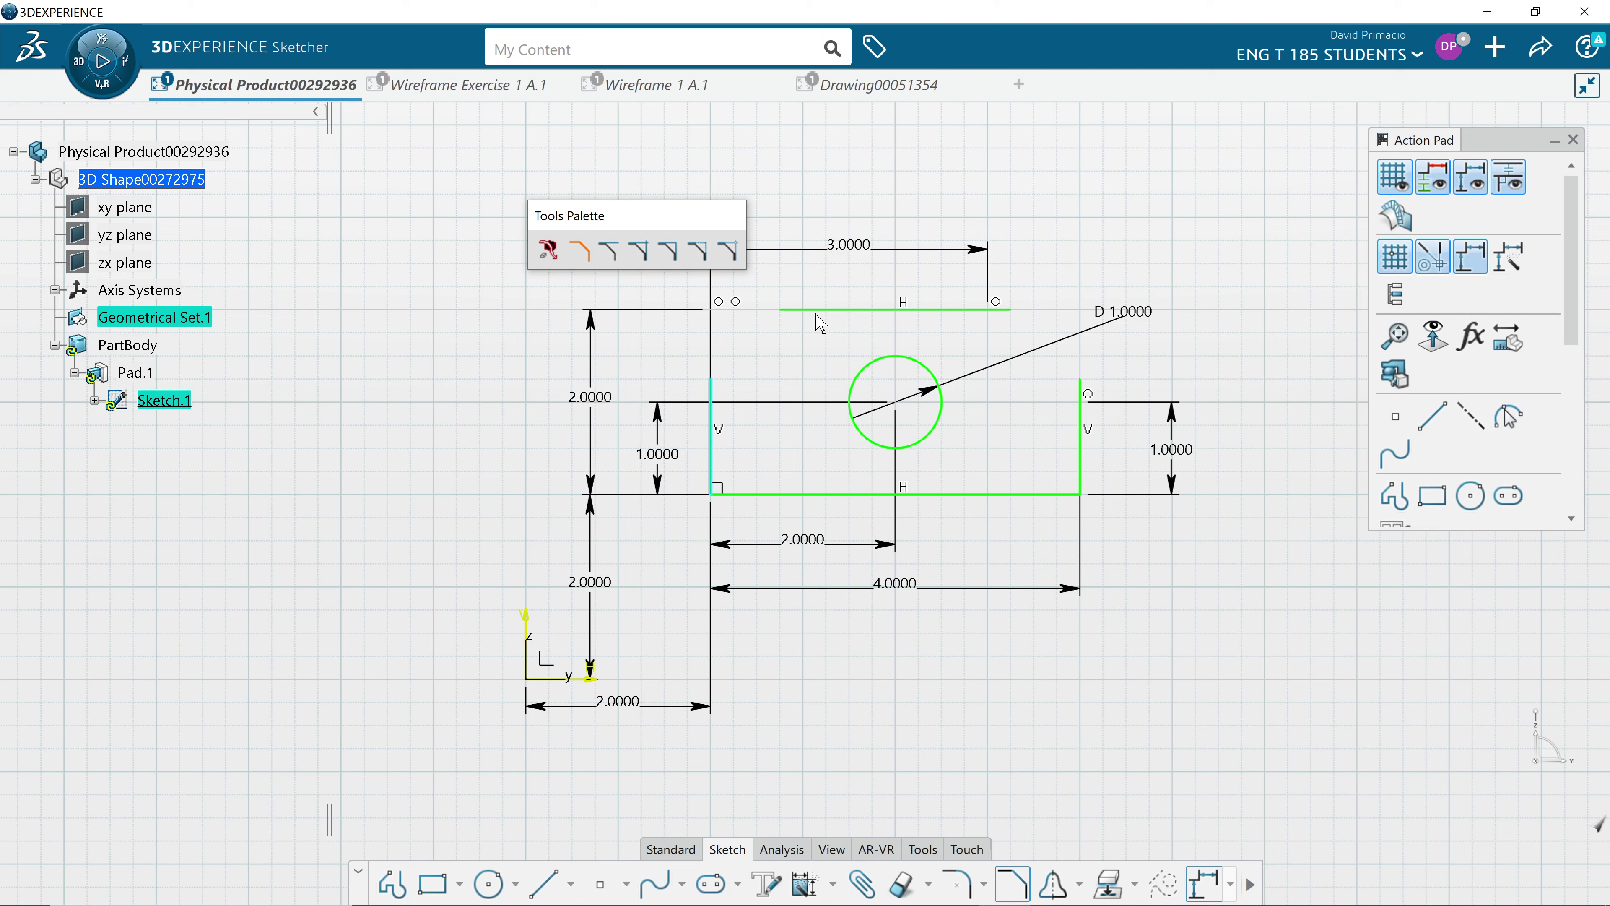
pyautogui.click(817, 309)
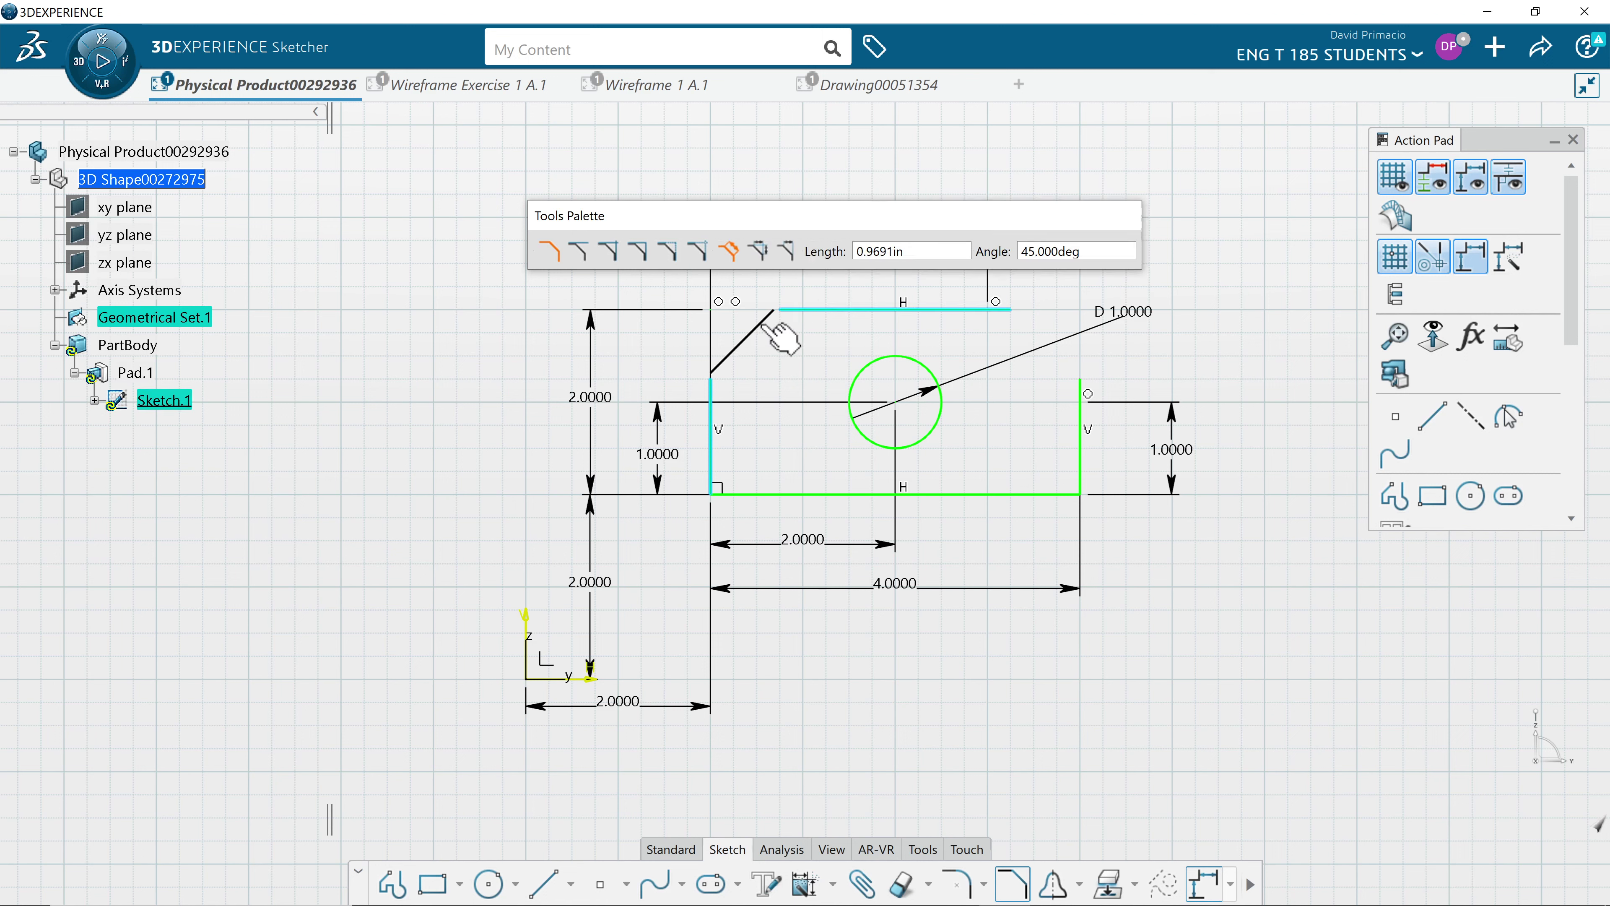
pyautogui.click(763, 325)
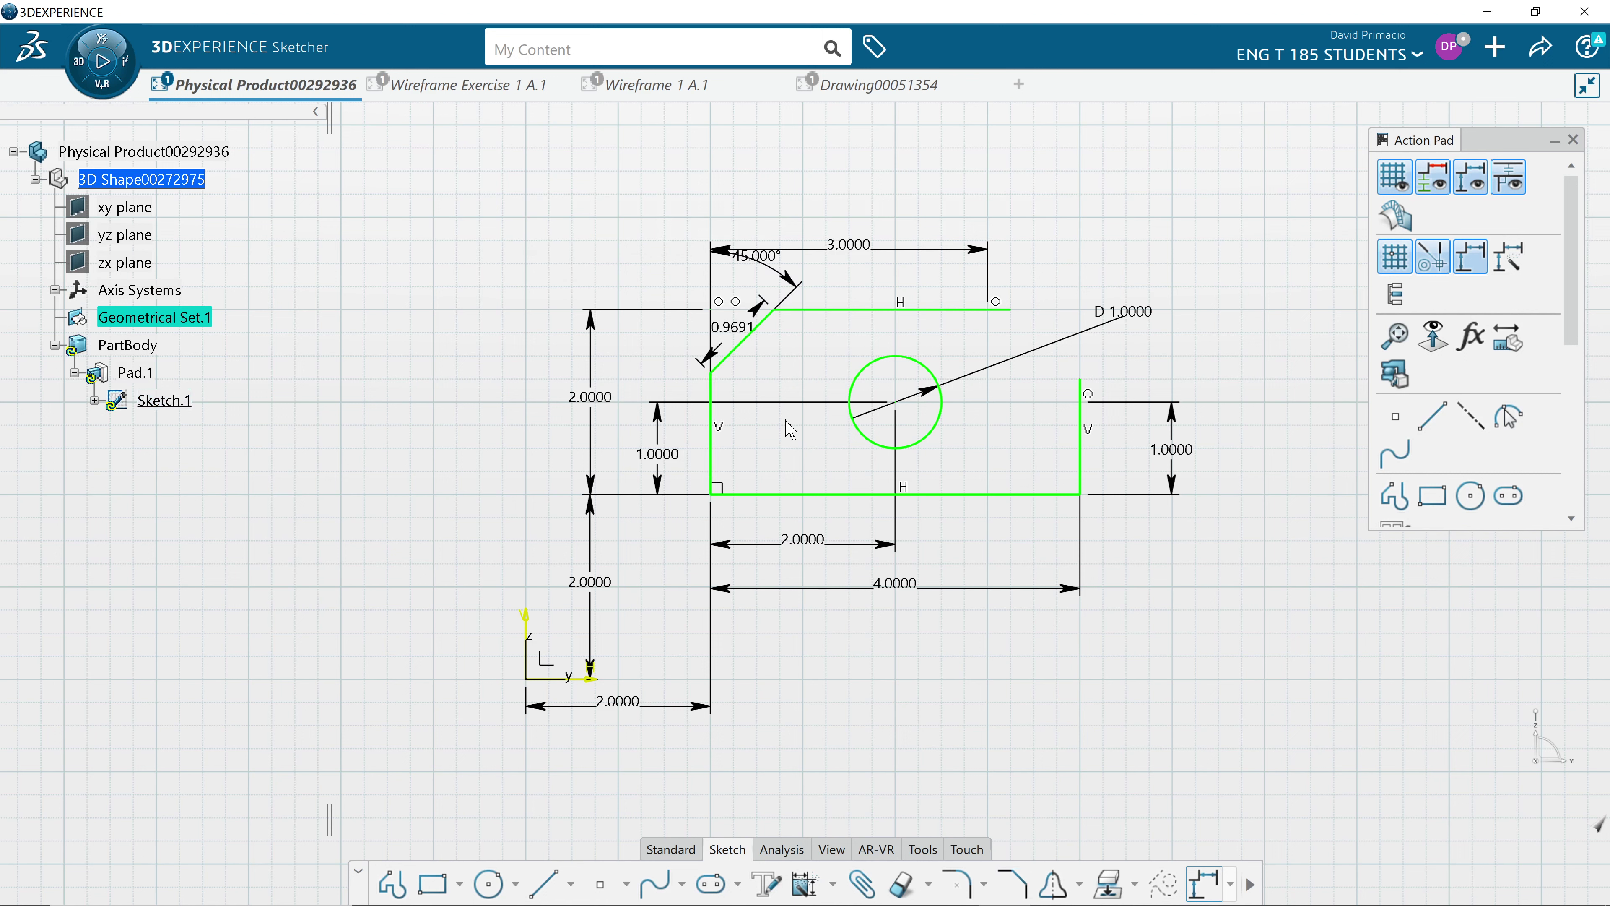
pyautogui.scroll(6, 721, 435)
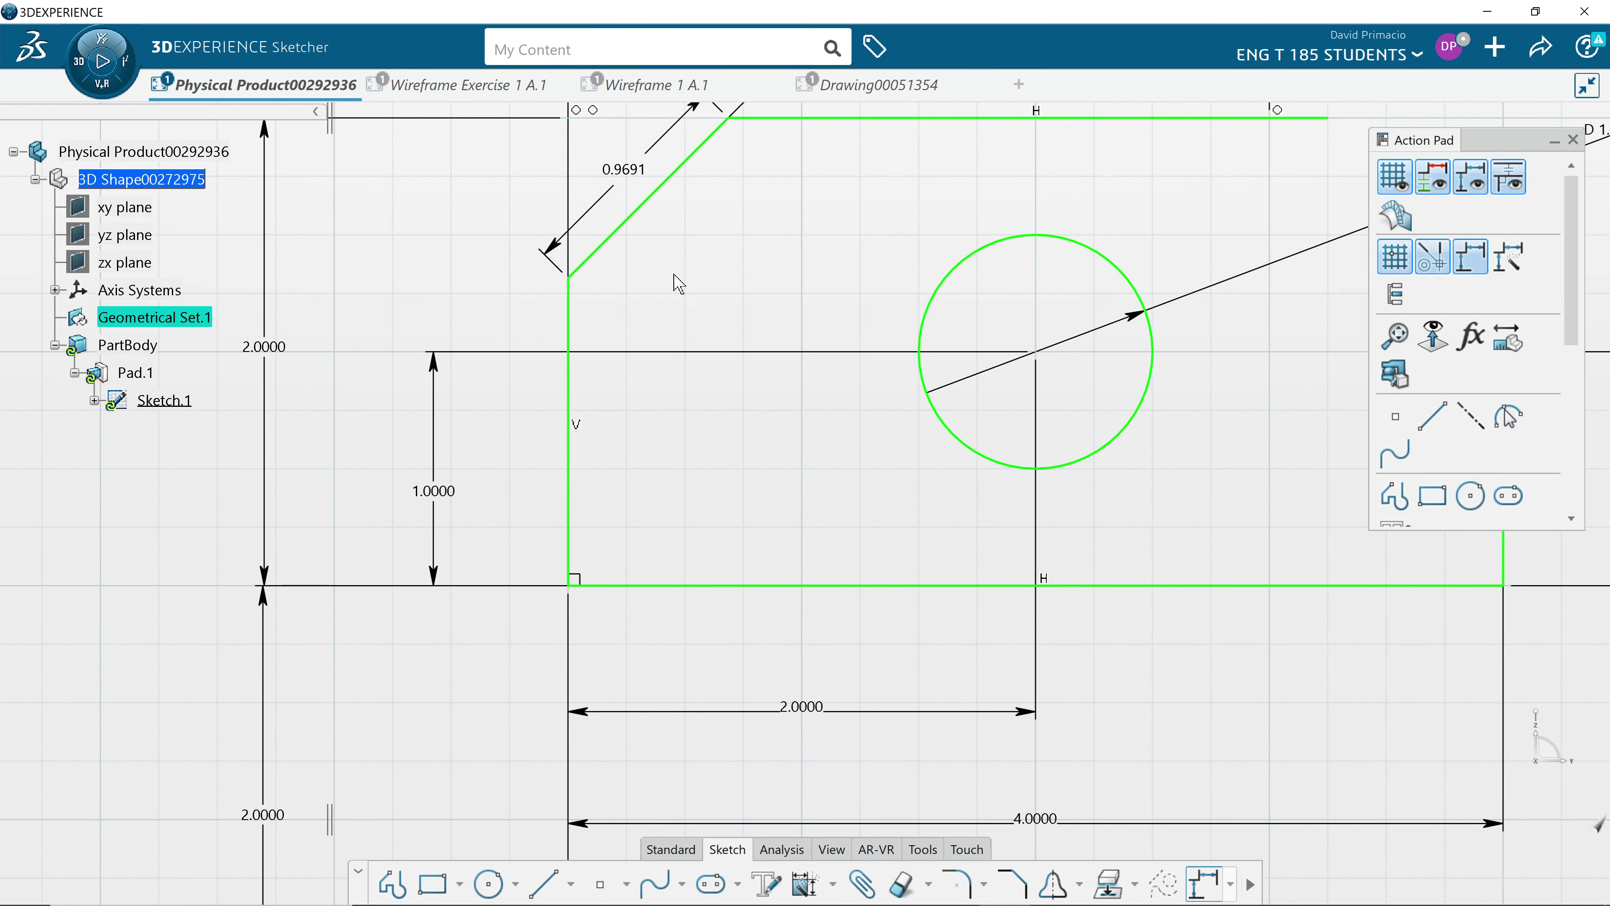
pyautogui.moveTo(763, 497); pyautogui.dragTo(817, 666, button='middle')
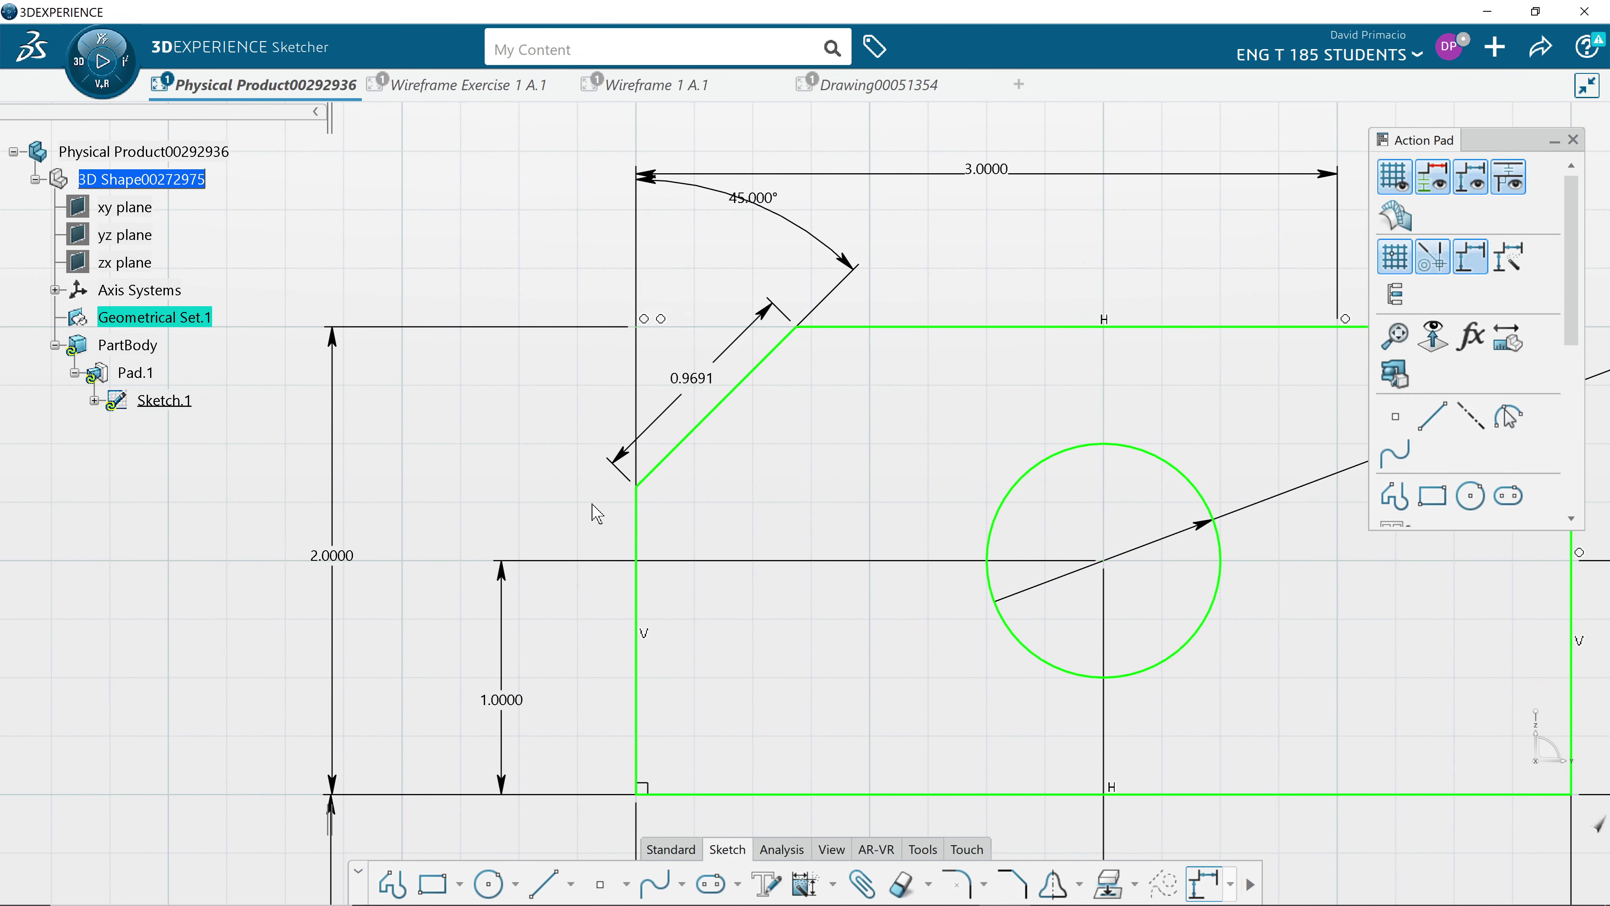
pyautogui.press('Delete')
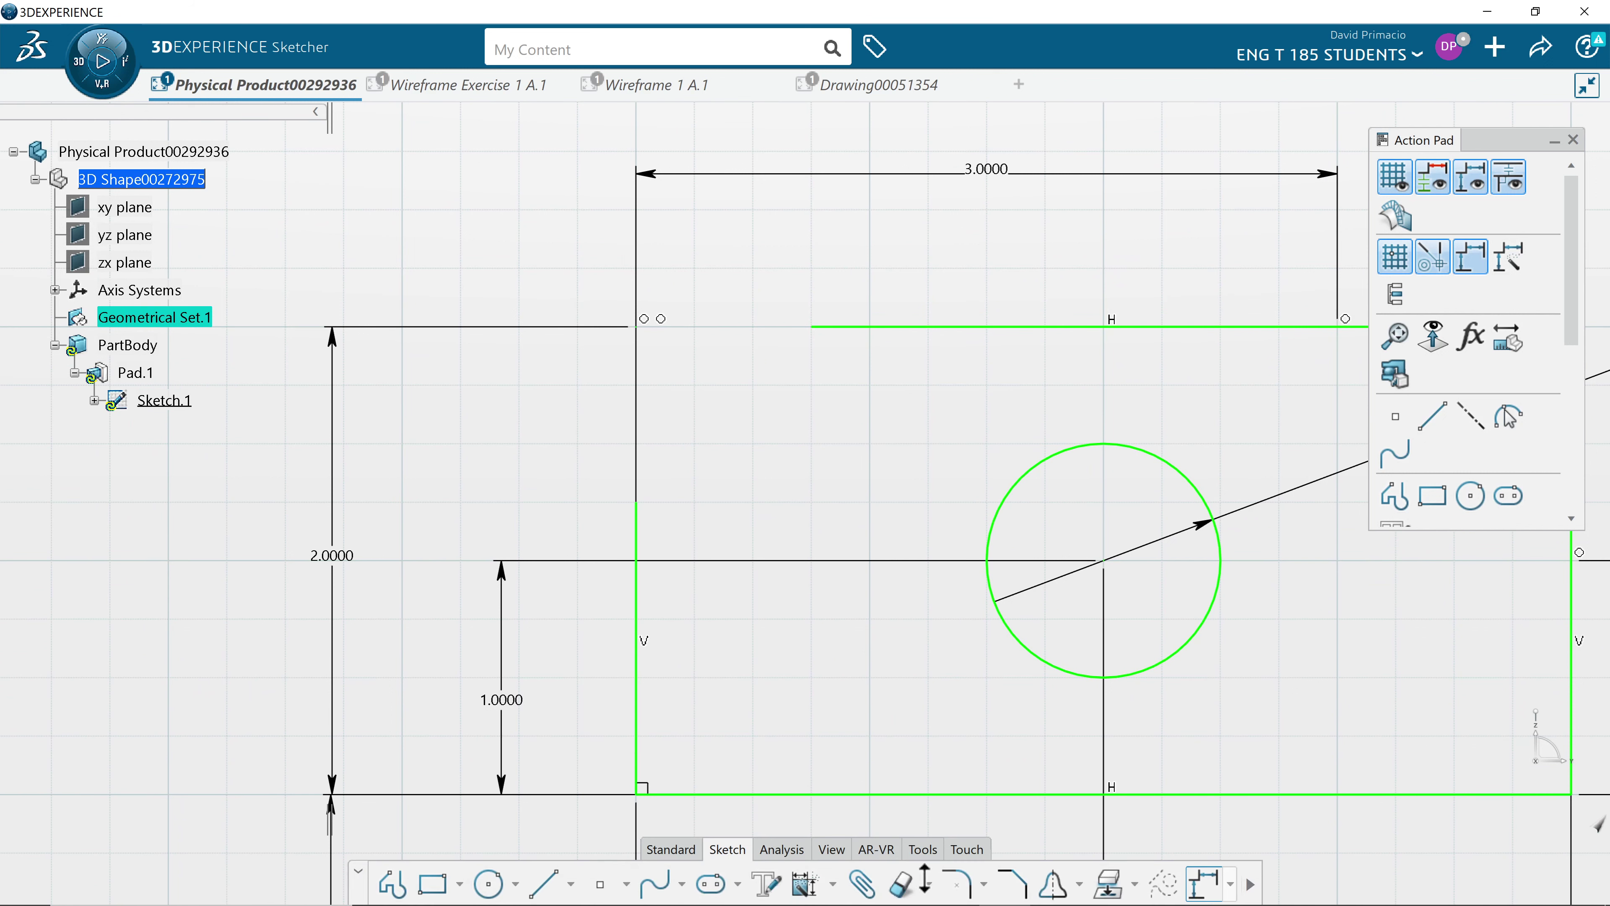
# Chamfer the corner between the left and top lines with a 0.25 first length at 45°.
pyautogui.click(1012, 884)
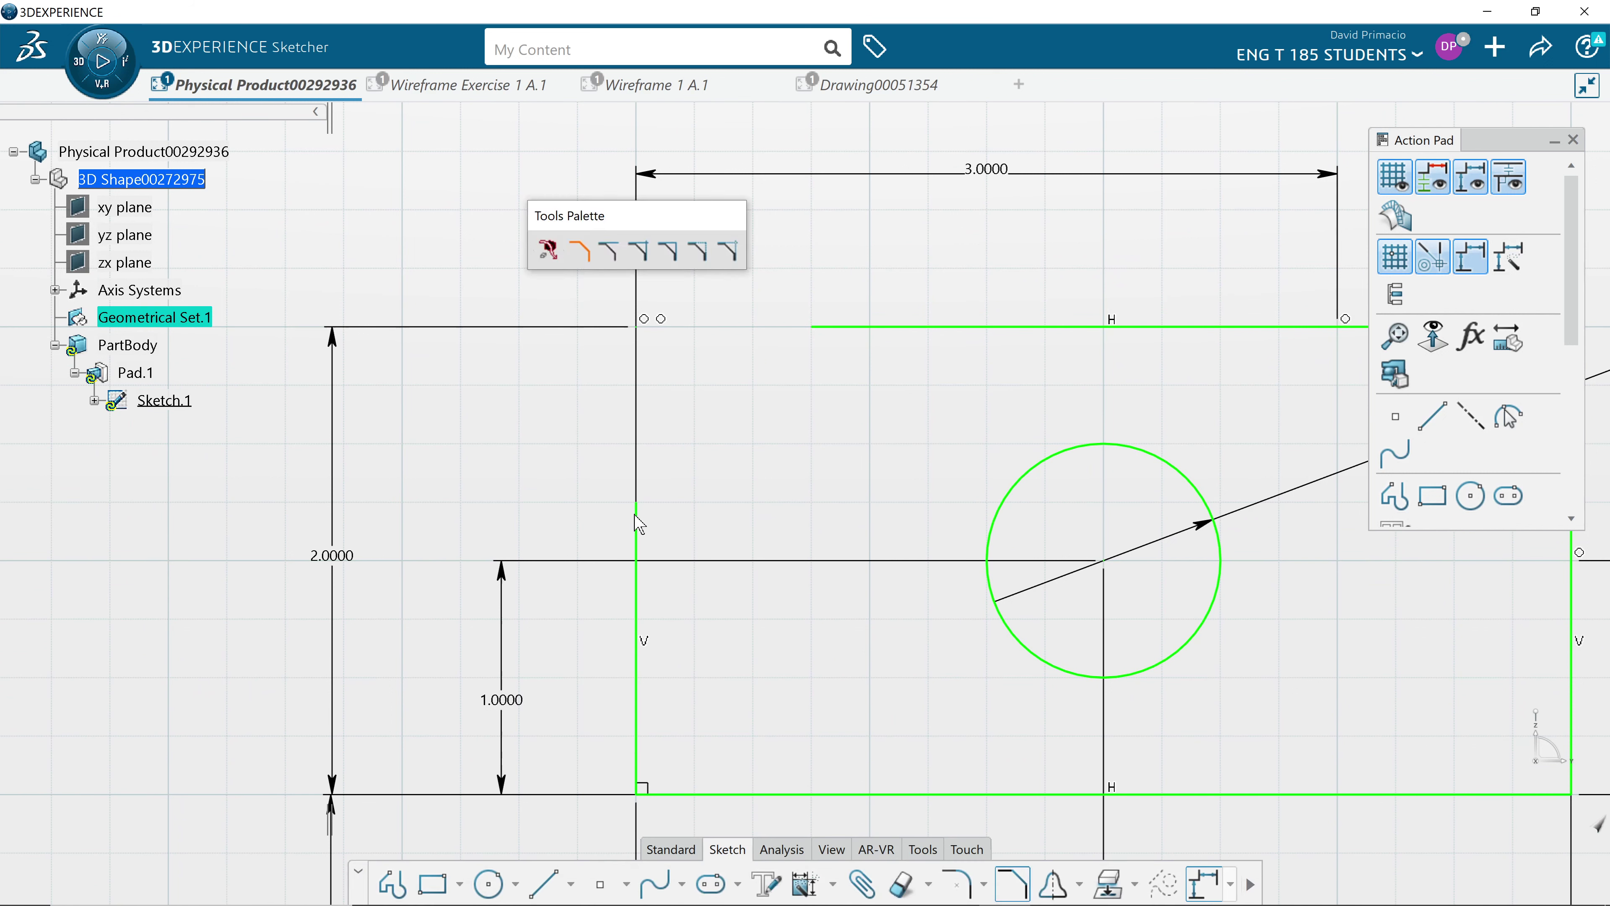
pyautogui.click(637, 528)
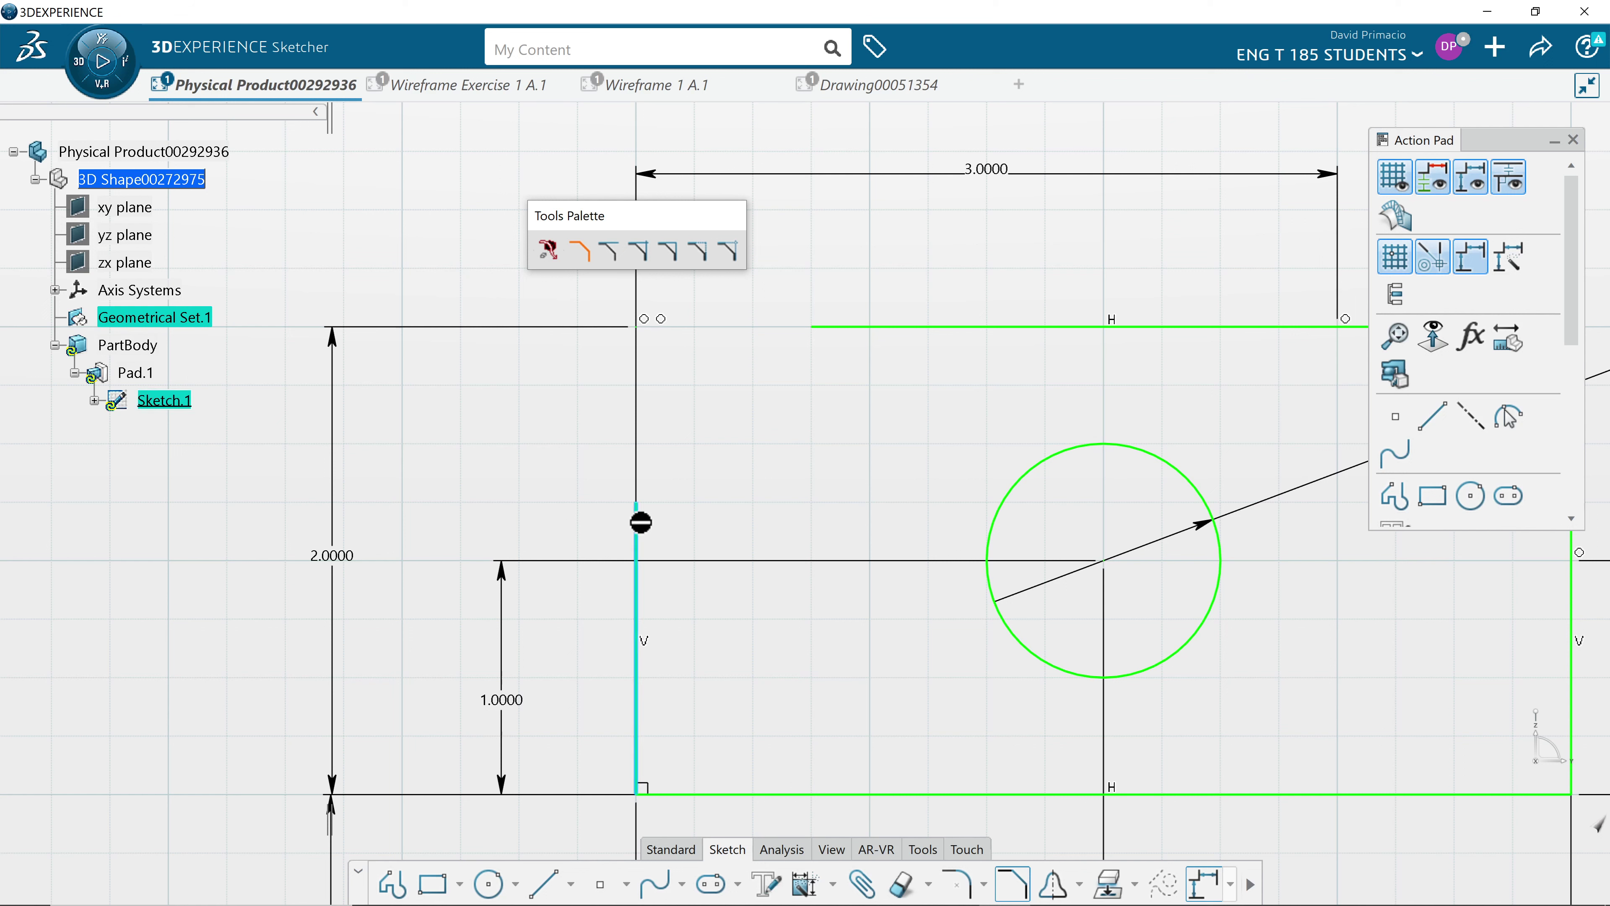
pyautogui.click(859, 328)
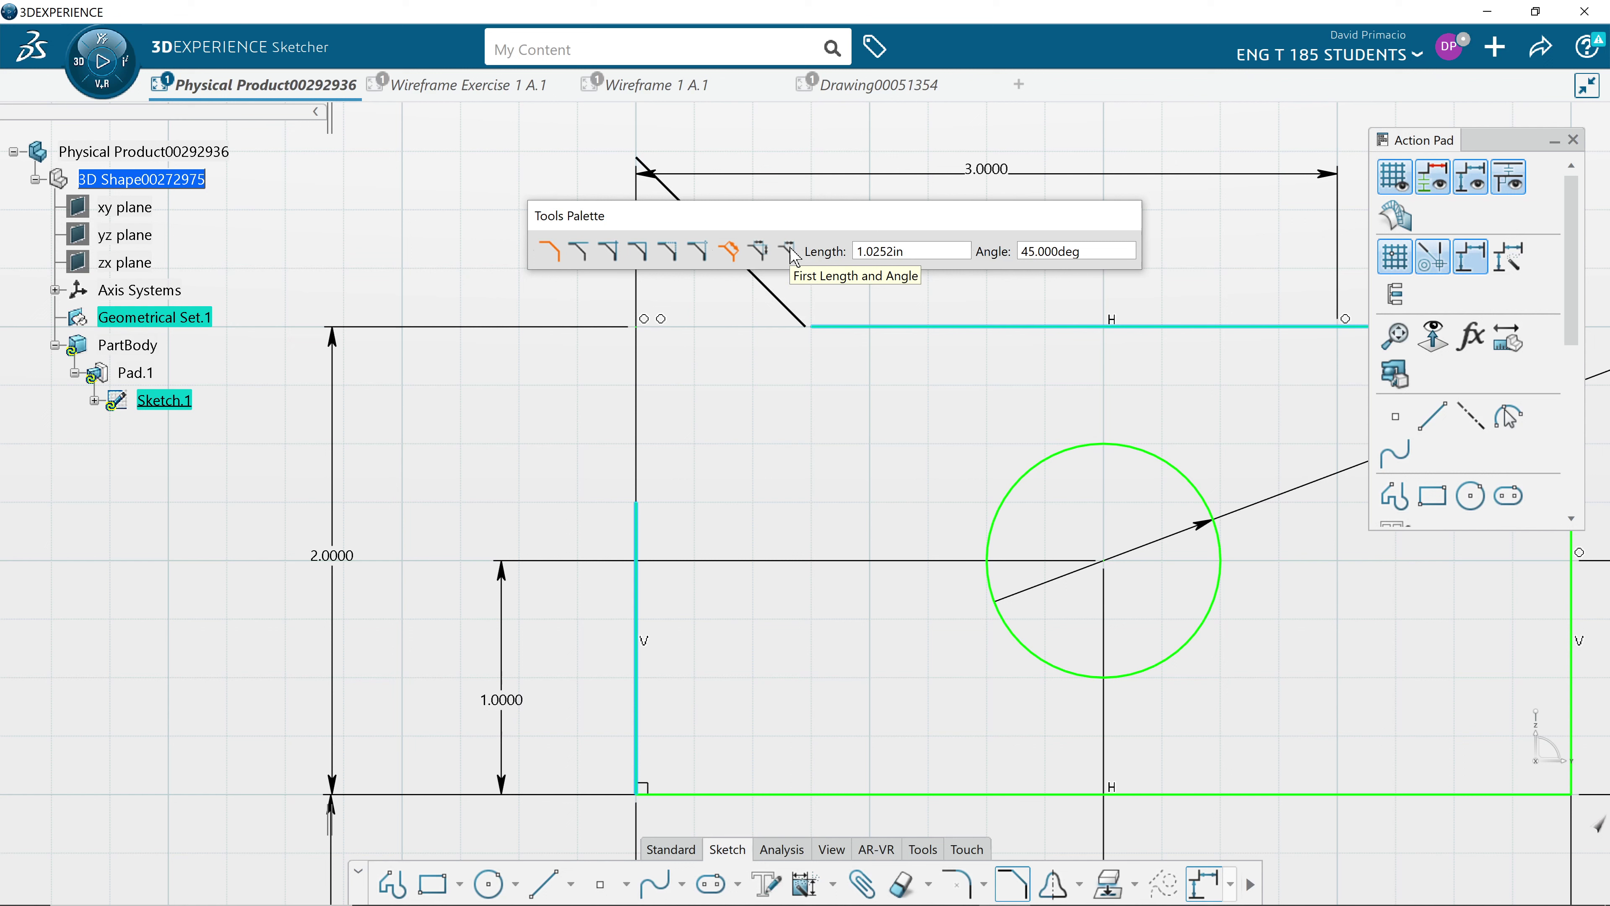
pyautogui.click(789, 252)
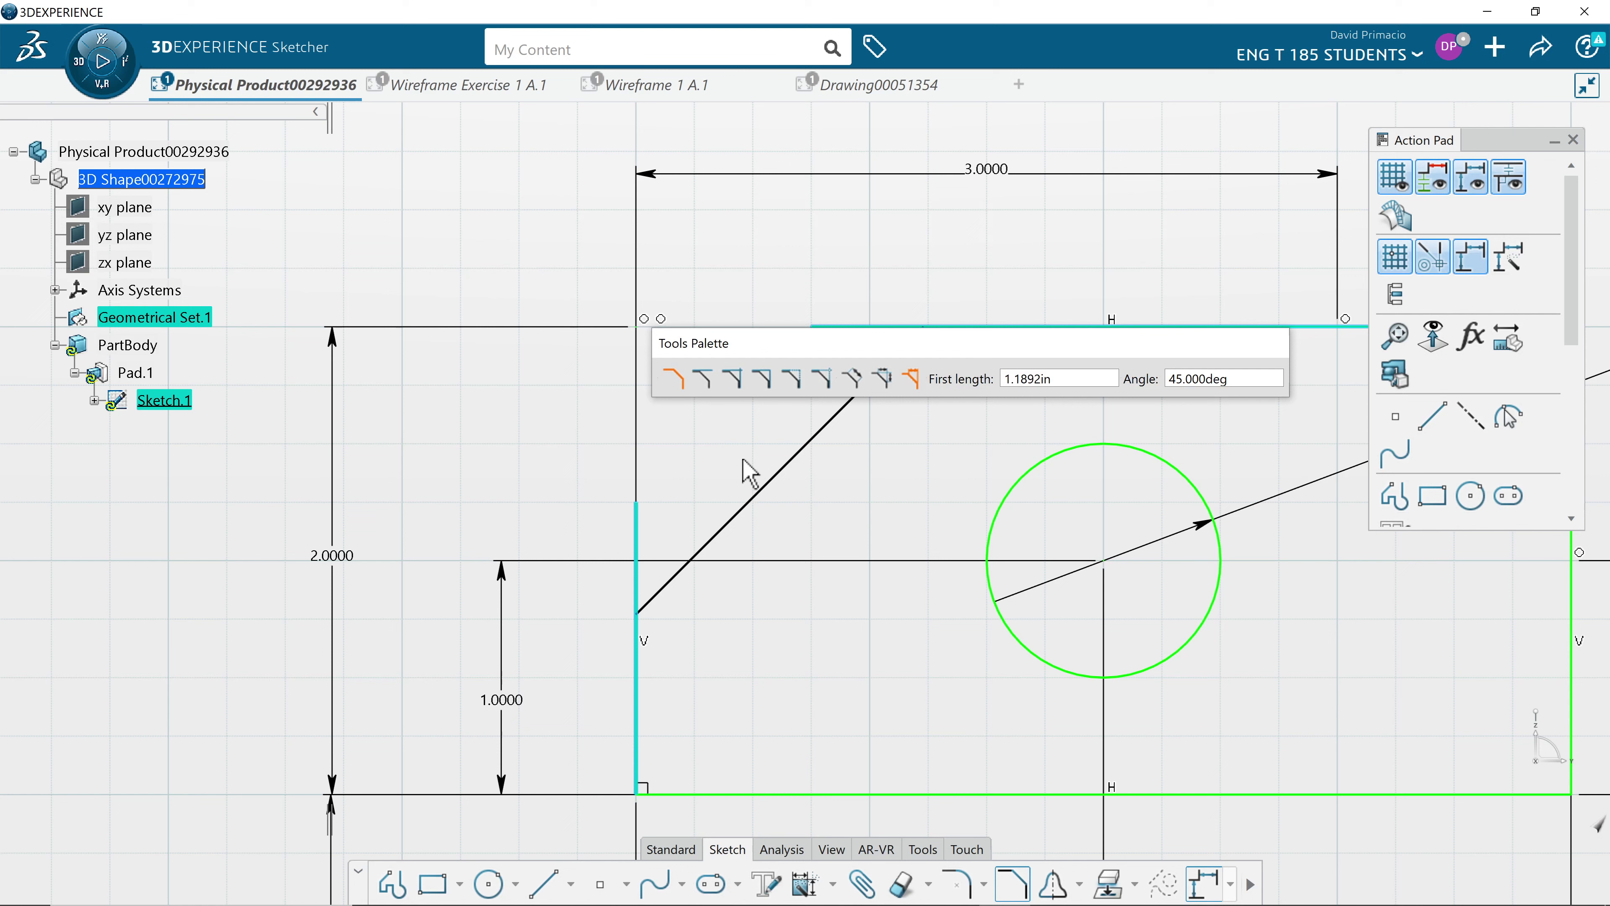
pyautogui.moveTo(730, 482)
pyautogui.mouseDown(button='middle')
pyautogui.moveTo(514, 547)
pyautogui.moveTo(398, 508)
pyautogui.moveTo(446, 345)
pyautogui.moveTo(515, 317)
pyautogui.mouseUp(button='middle')
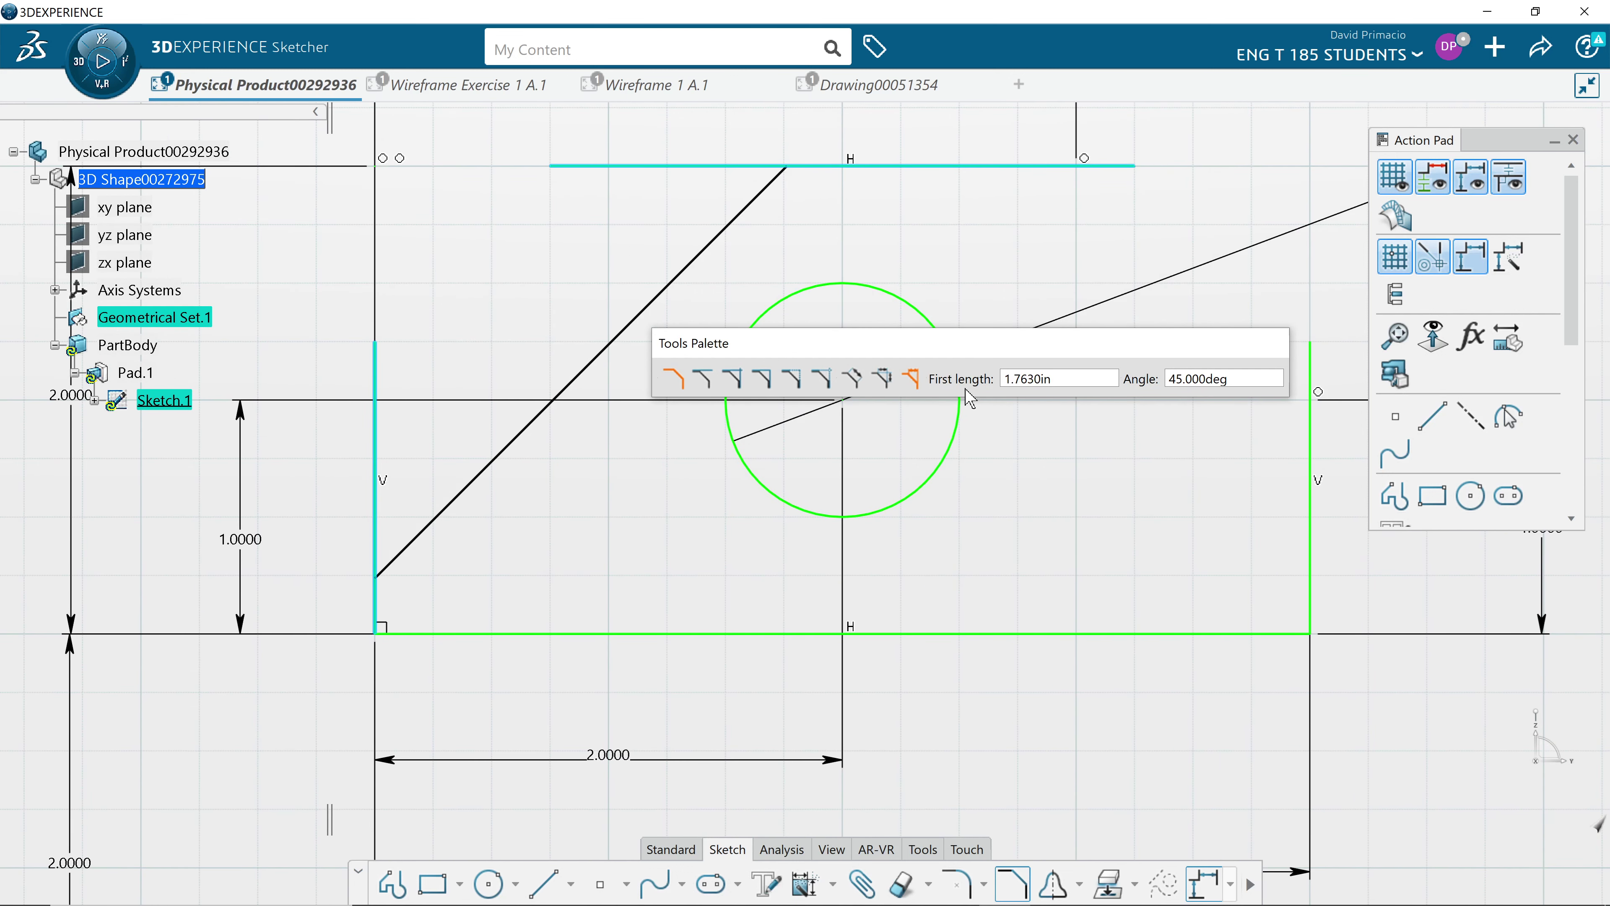
pyautogui.press('Tab')
pyautogui.write('.2')
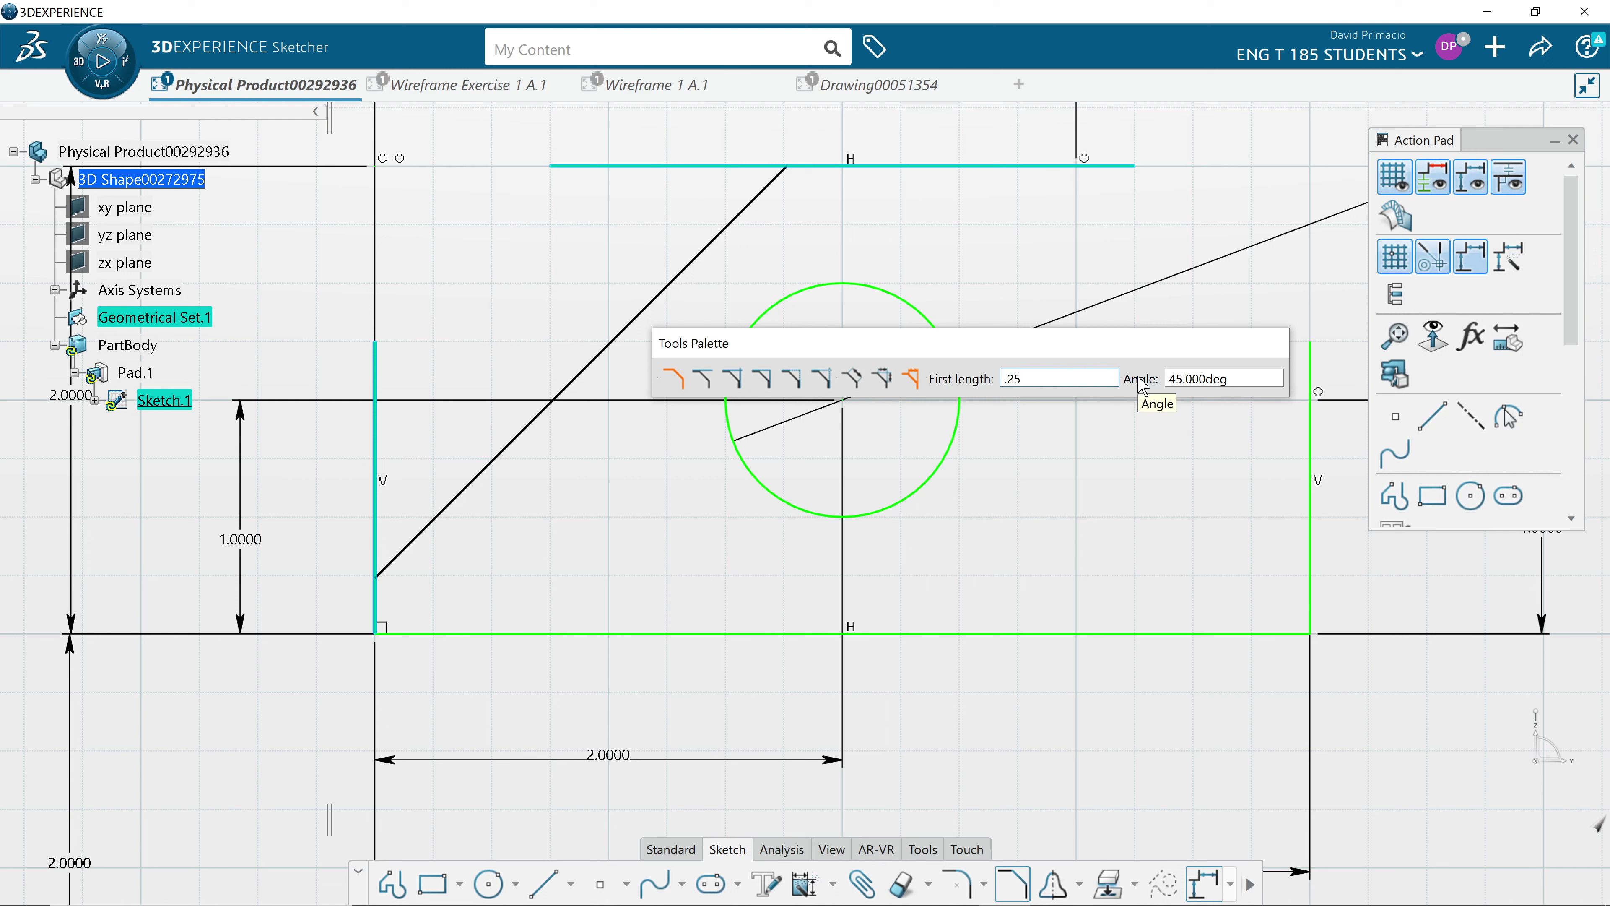
pyautogui.press('Return')
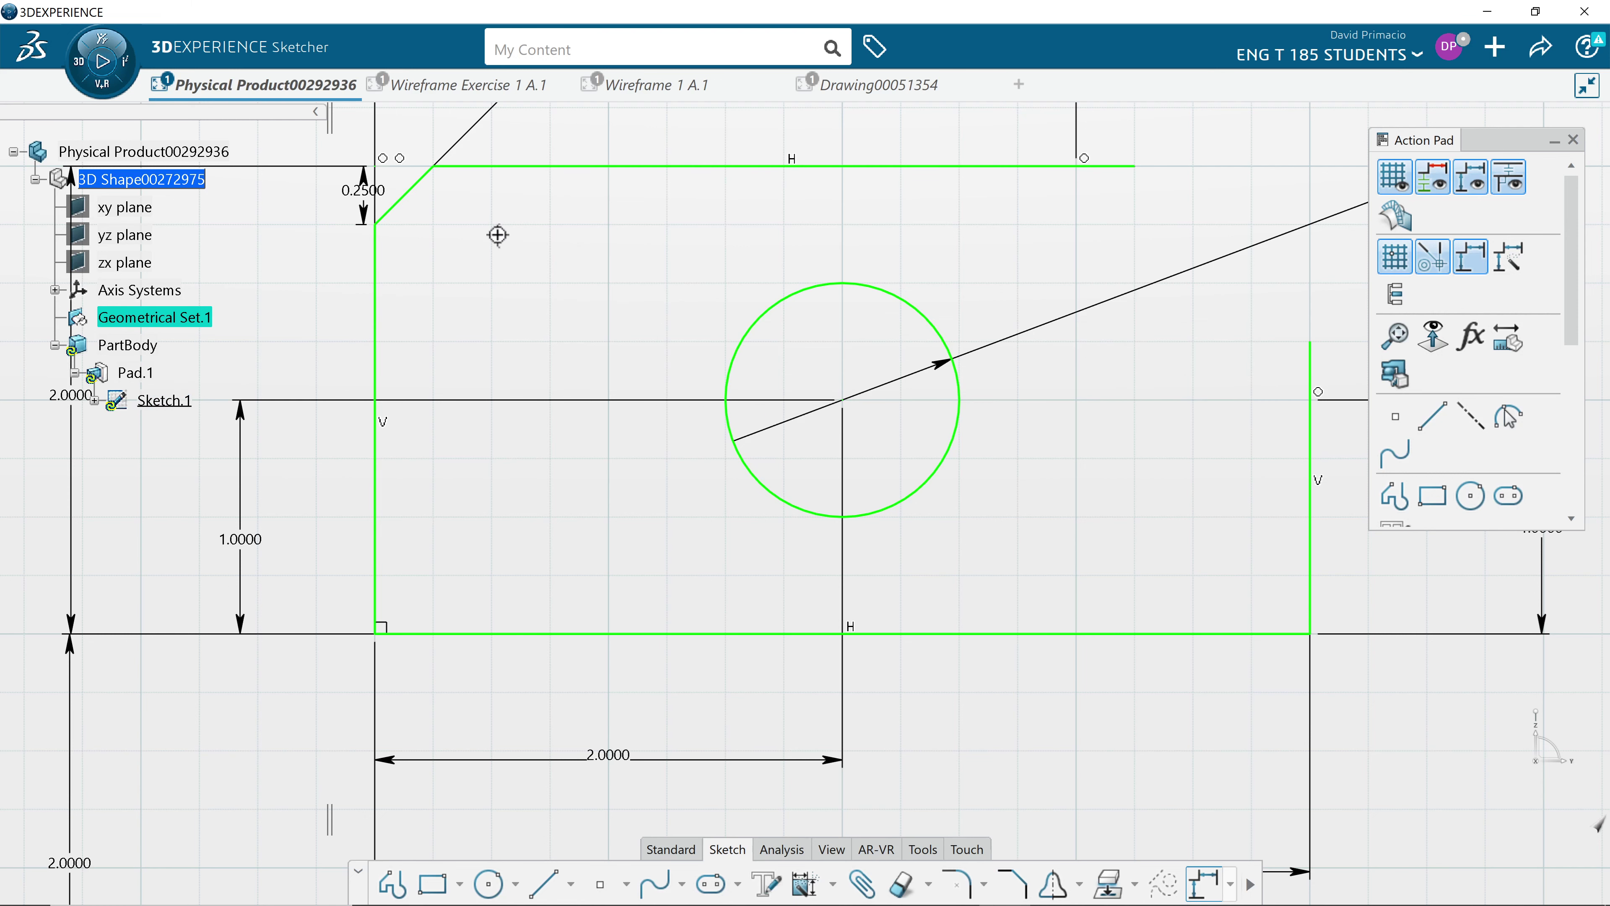
pyautogui.moveTo(498, 235)
pyautogui.mouseDown(button='middle')
pyautogui.moveTo(718, 151)
pyautogui.moveTo(583, 125)
pyautogui.moveTo(667, 354)
pyautogui.moveTo(665, 456)
pyautogui.mouseUp(button='middle')
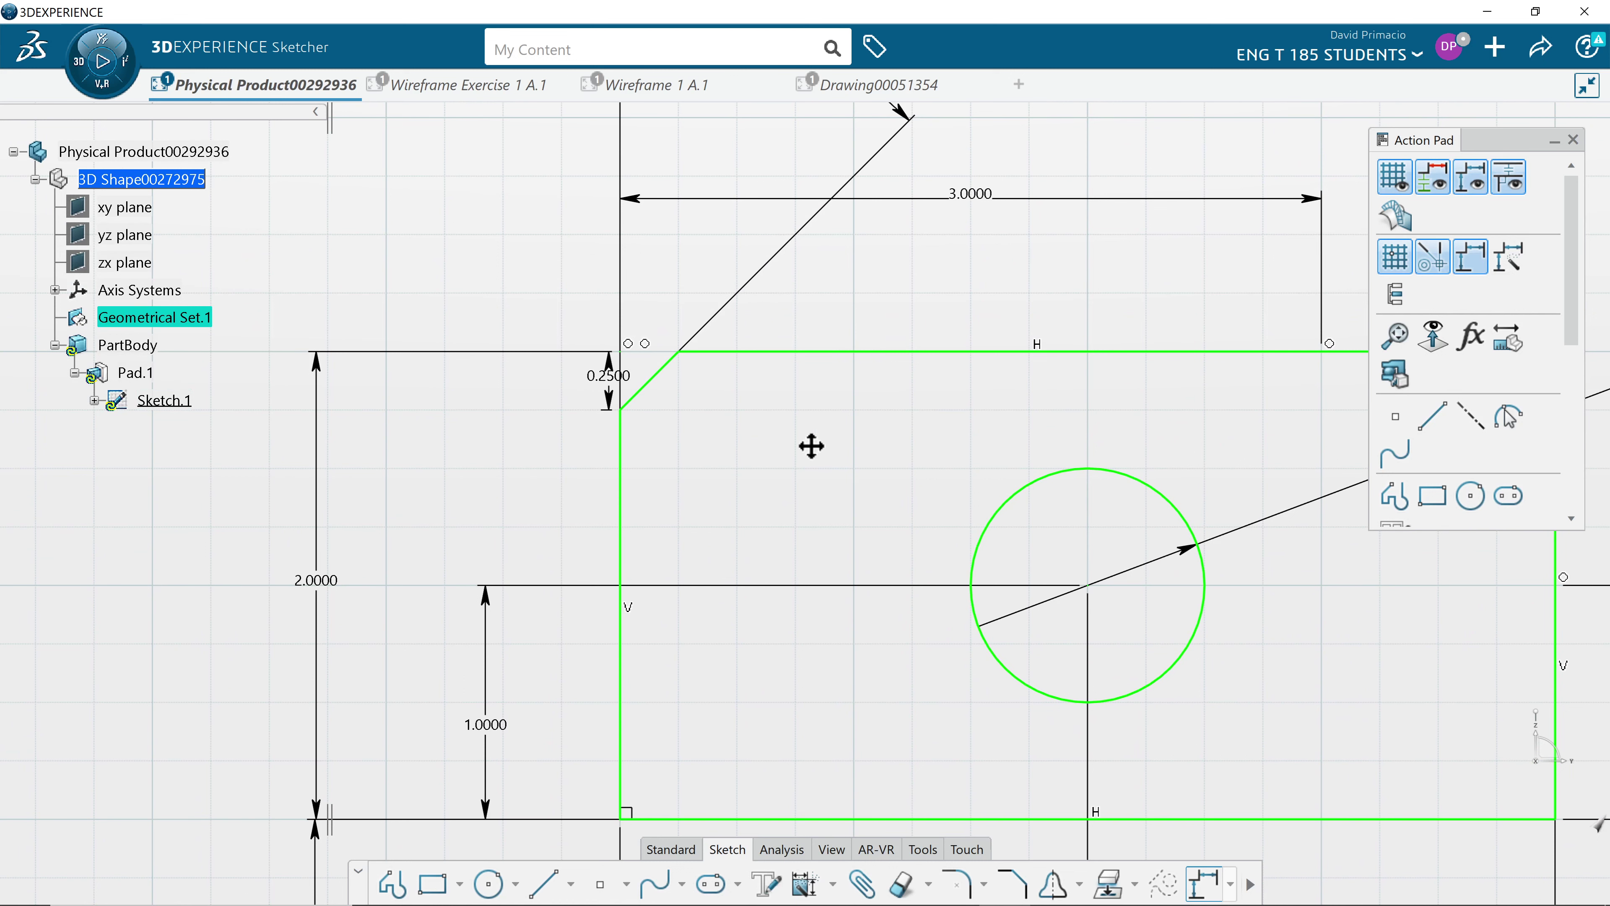
# Chamfer the corner between the right vertical and top lines with a 0.25 first length.
pyautogui.moveTo(811, 445)
pyautogui.mouseDown(button='middle')
pyautogui.moveTo(470, 424)
pyautogui.moveTo(587, 476)
pyautogui.mouseUp(button='middle')
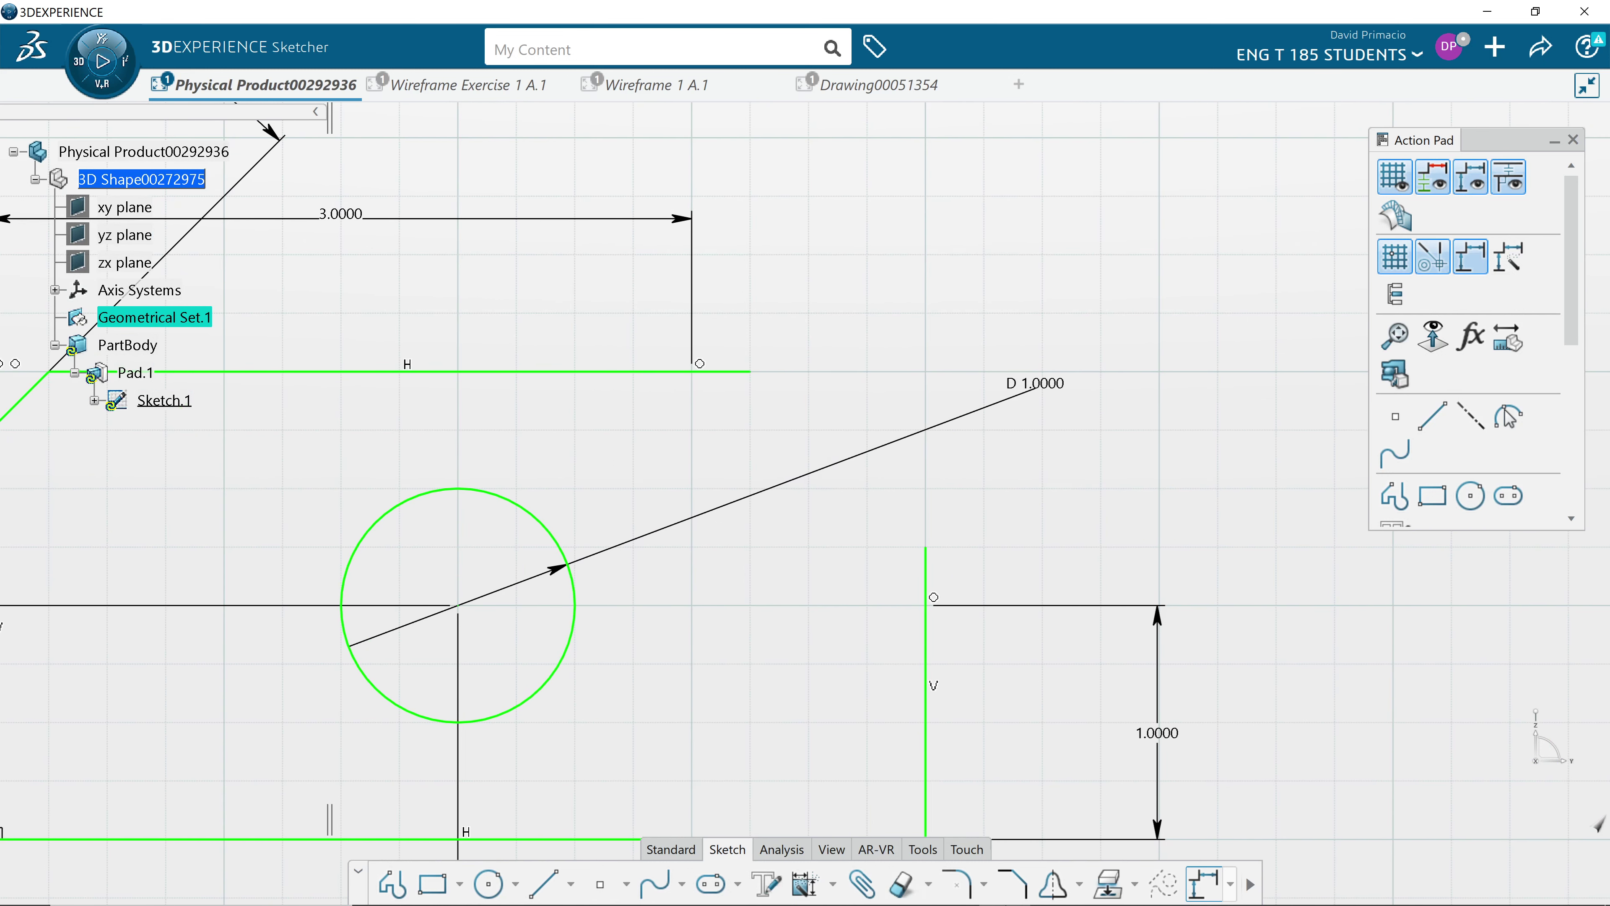
pyautogui.click(1012, 883)
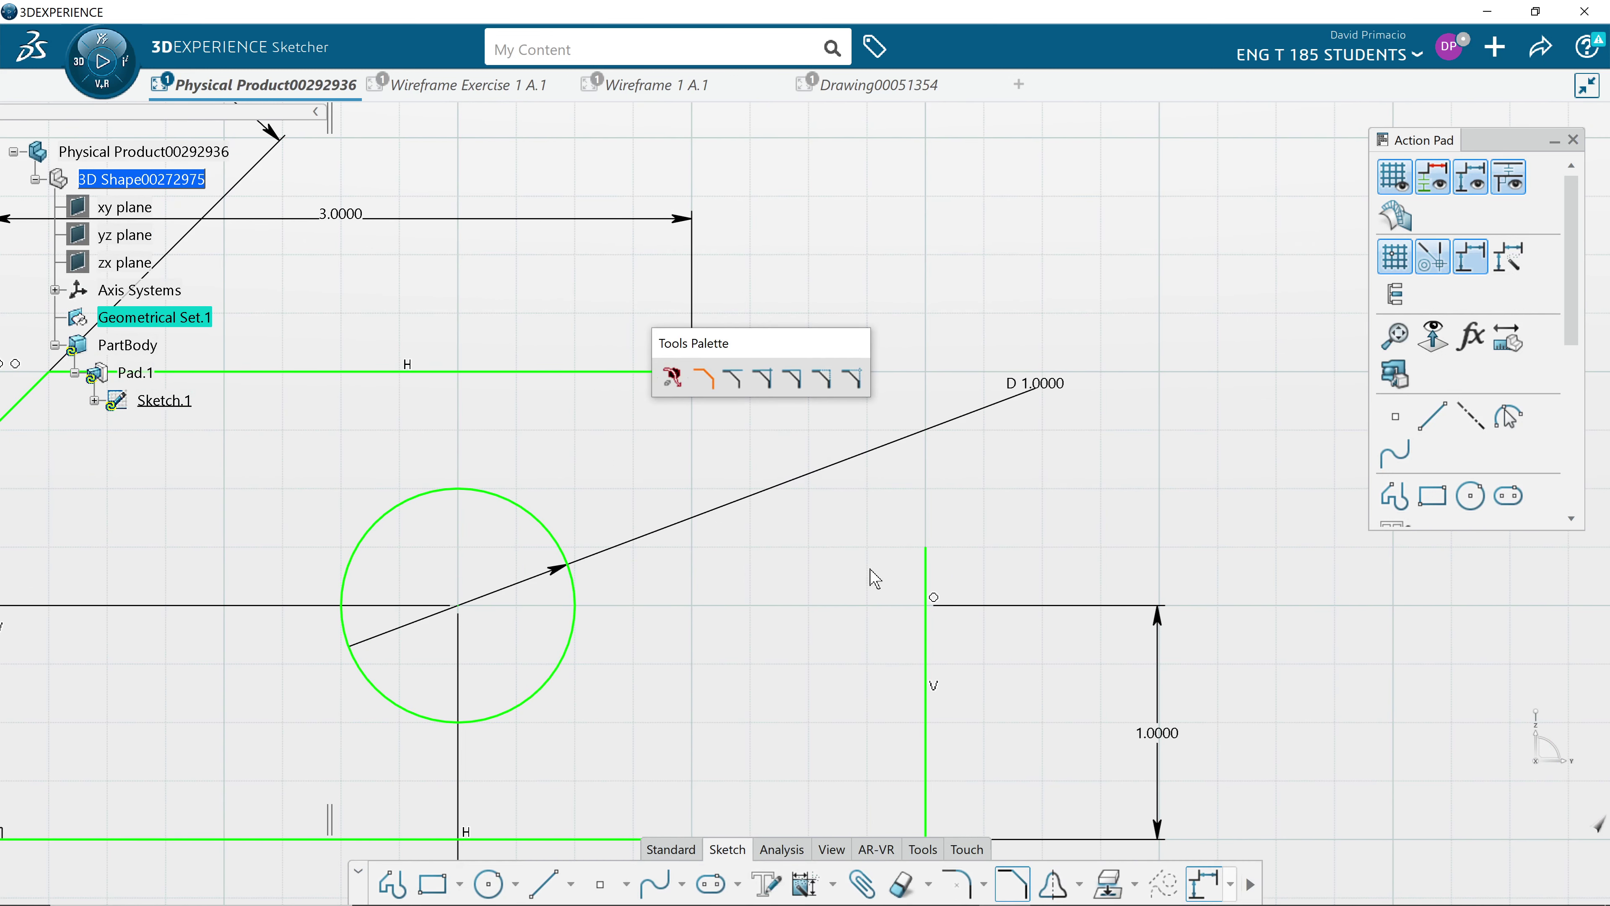
pyautogui.click(927, 574)
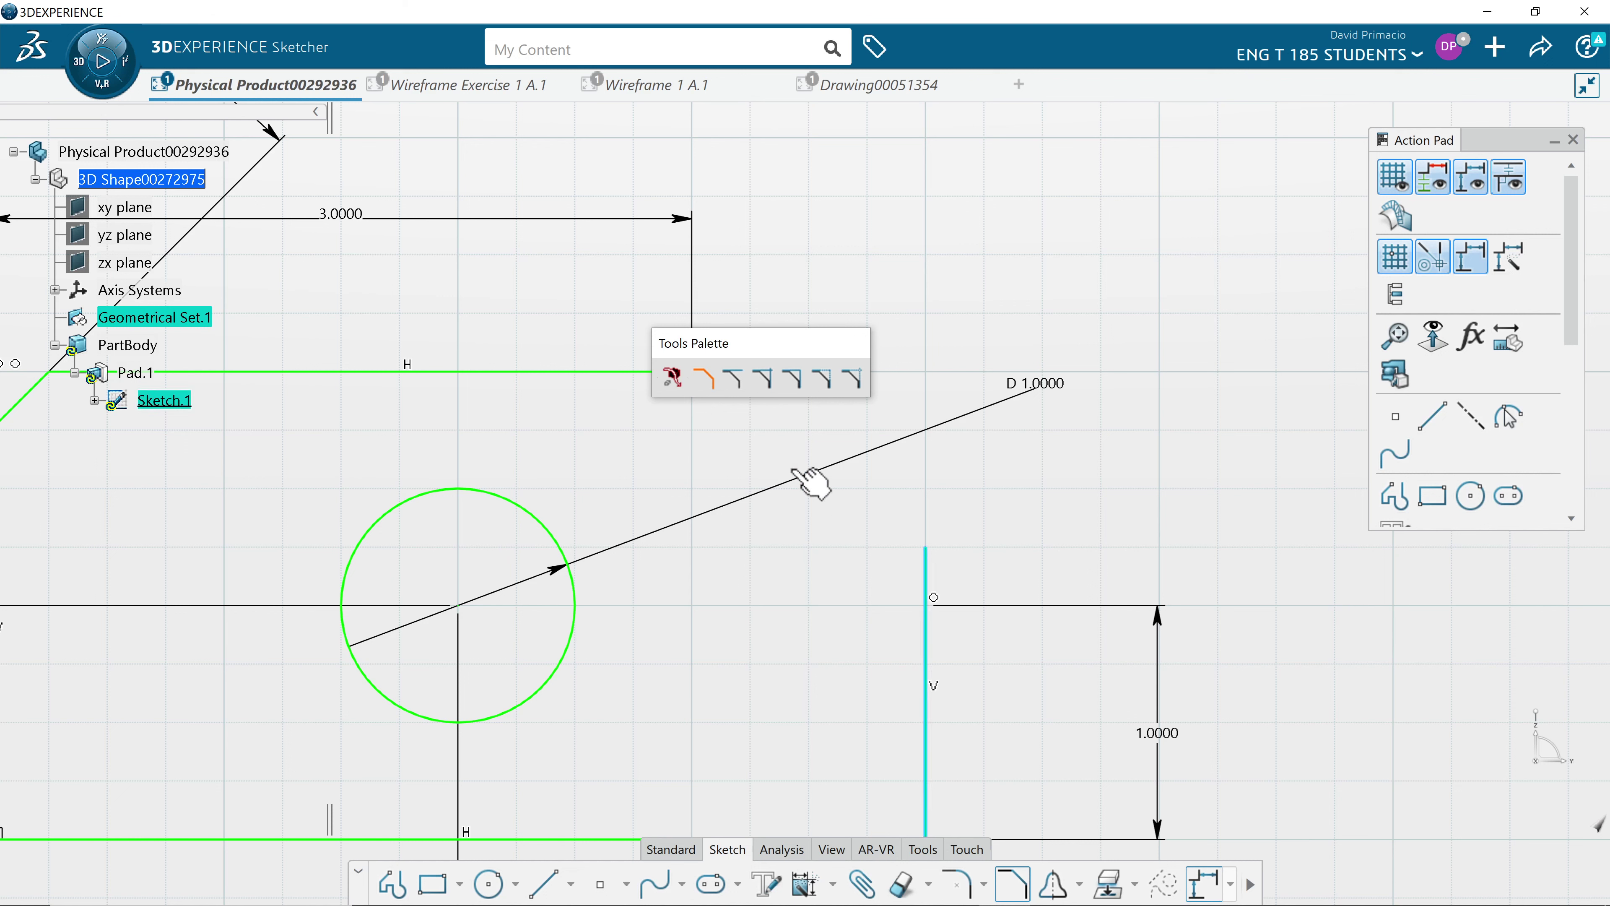
pyautogui.click(606, 372)
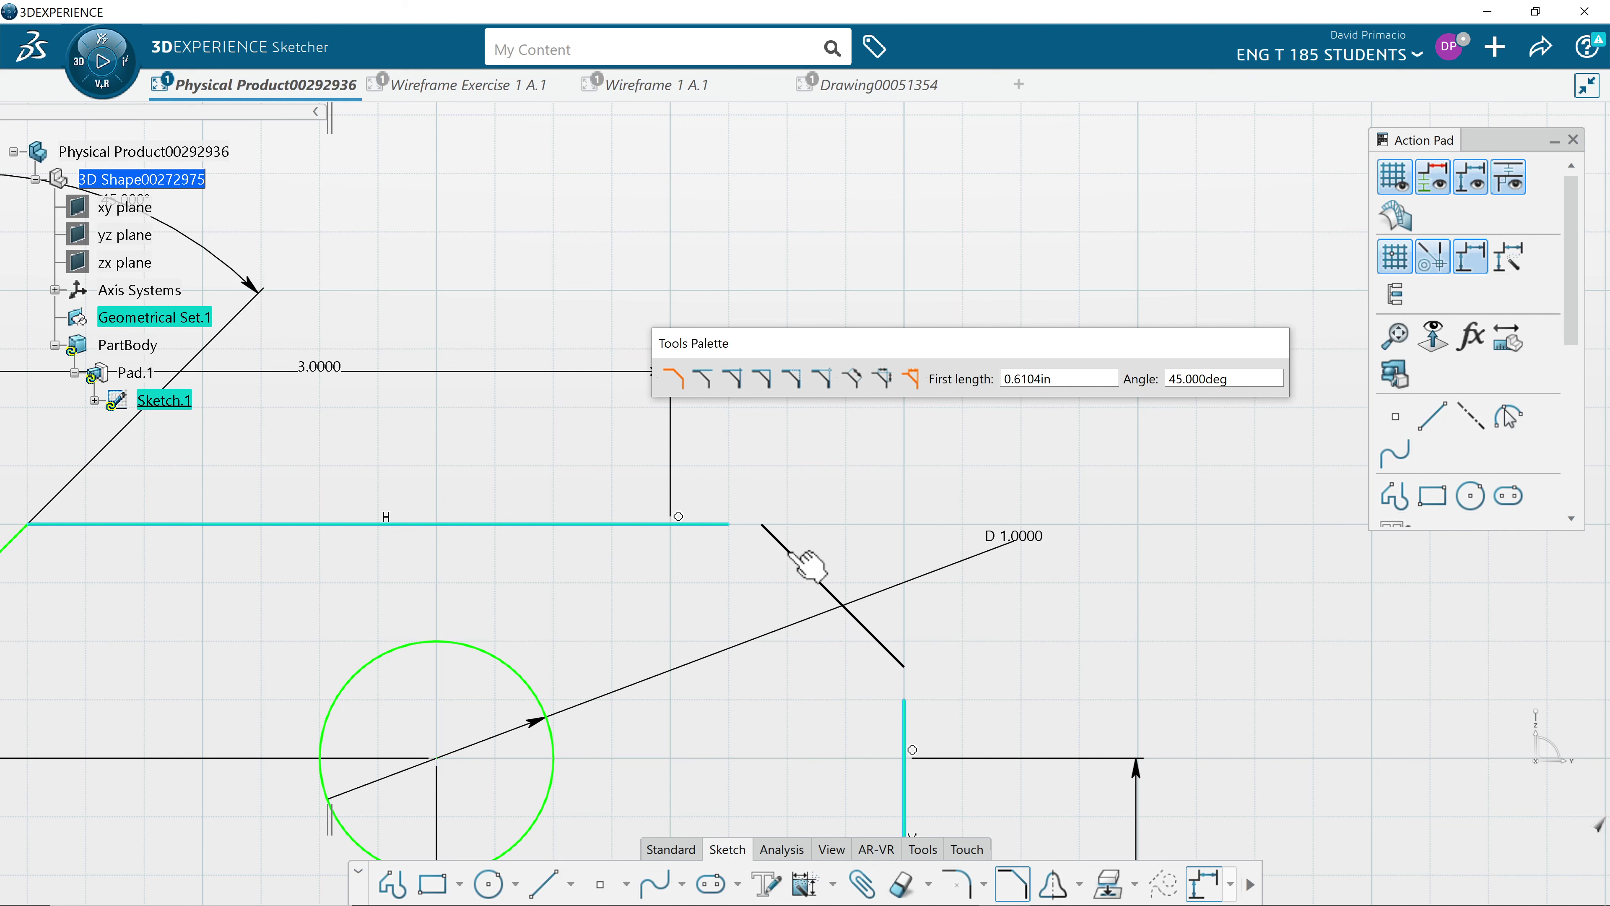
pyautogui.moveTo(843, 355); pyautogui.dragTo(336, 659)
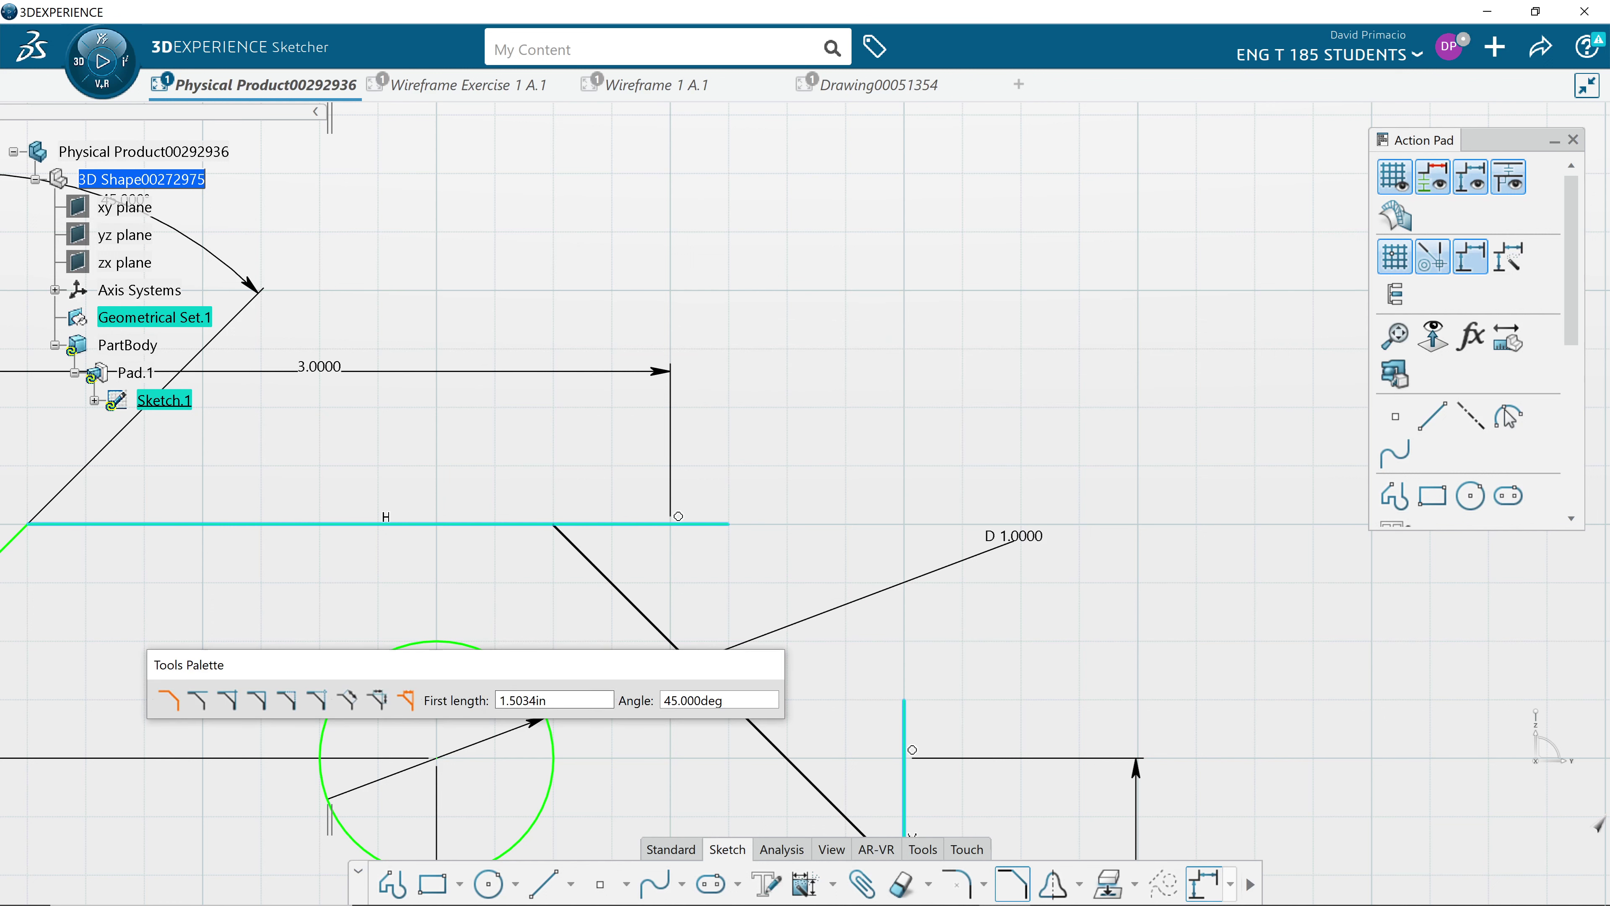
pyautogui.doubleClick(526, 699)
pyautogui.write('0.25')
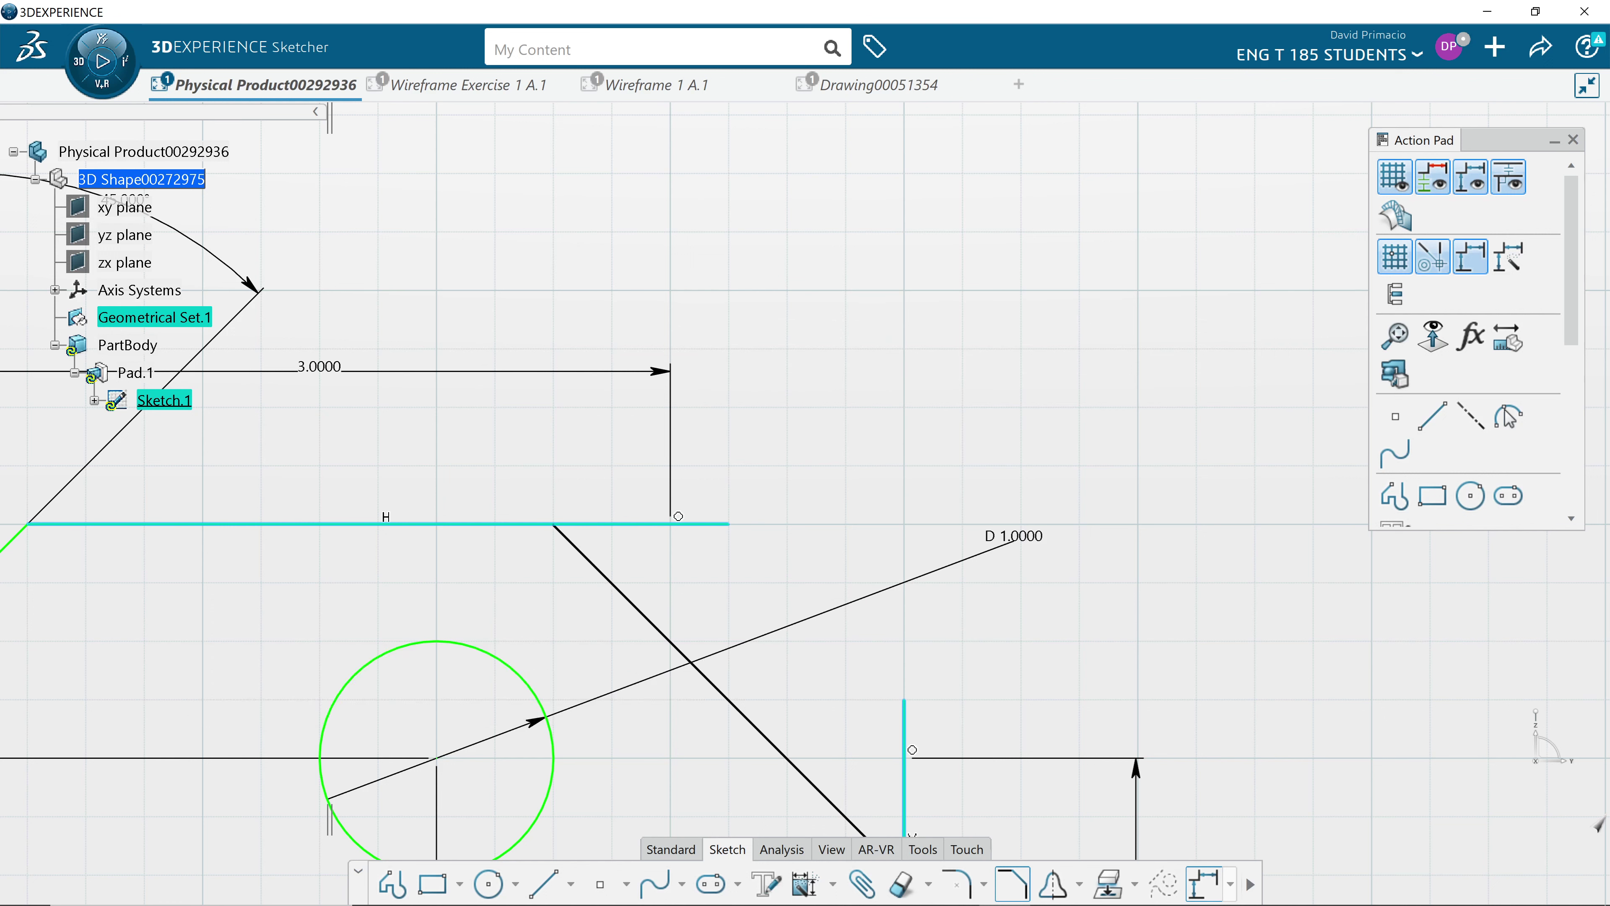
pyautogui.press('Return')
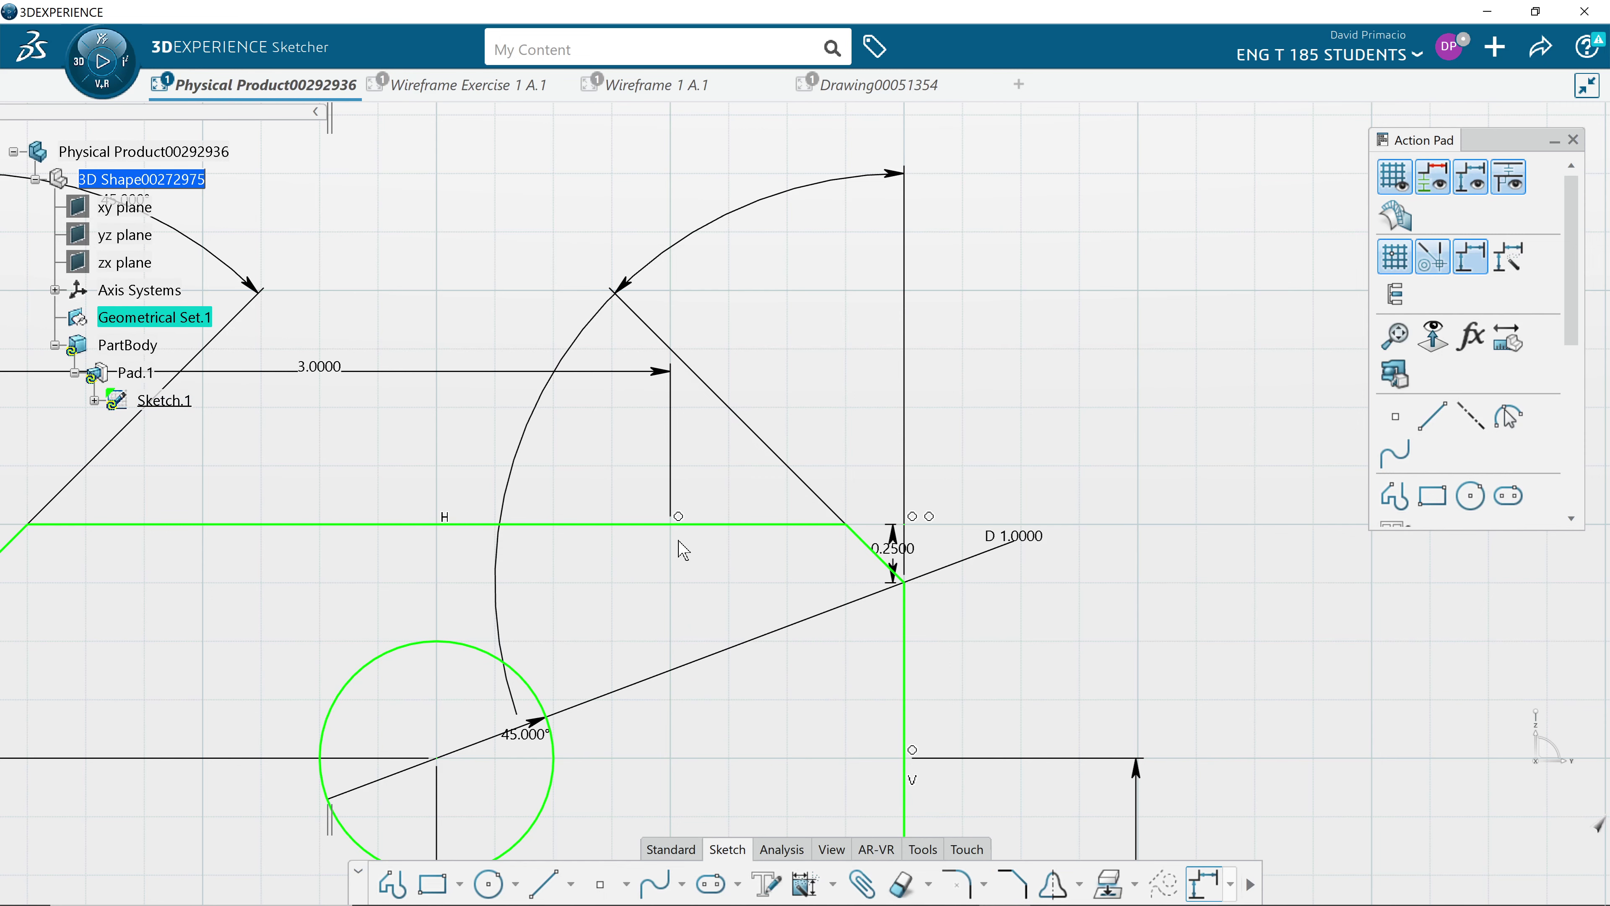
# Zoom in to check the right chamfer, then view the whole chamfered profile.
pyautogui.moveTo(681, 548)
pyautogui.mouseDown(button='middle')
pyautogui.moveTo(819, 532)
pyautogui.moveTo(848, 607)
pyautogui.moveTo(747, 565)
pyautogui.moveTo(545, 558)
pyautogui.moveTo(744, 625)
pyautogui.mouseUp(button='middle')
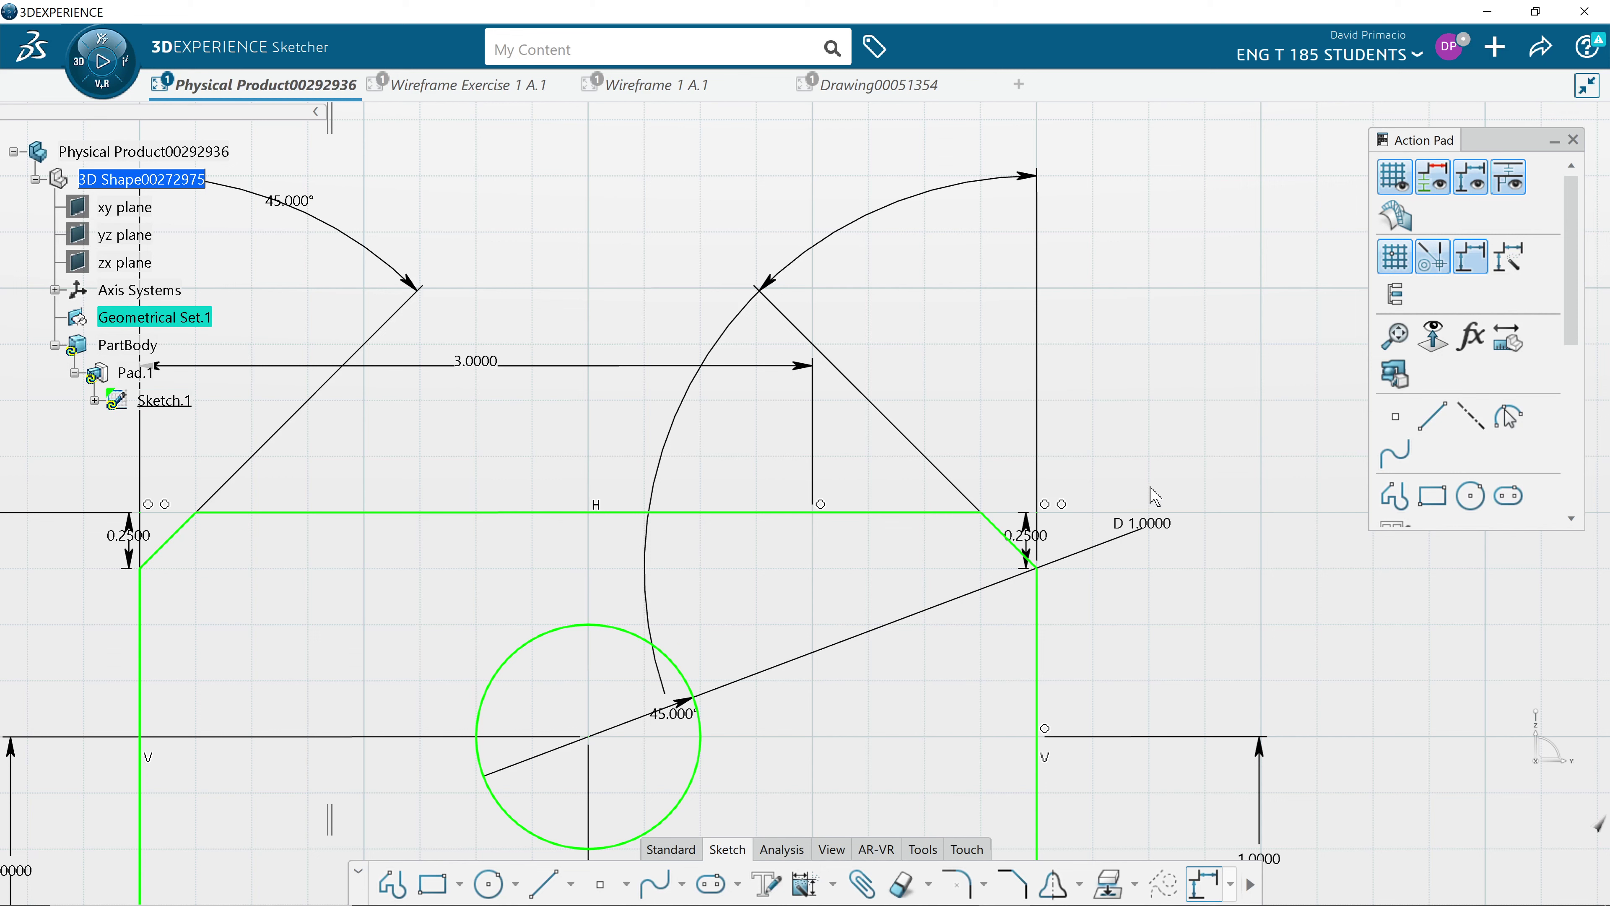
pyautogui.moveTo(1153, 495)
pyautogui.mouseDown(button='middle')
pyautogui.moveTo(909, 442)
pyautogui.moveTo(833, 389)
pyautogui.moveTo(873, 331)
pyautogui.moveTo(986, 586)
pyautogui.mouseUp(button='middle')
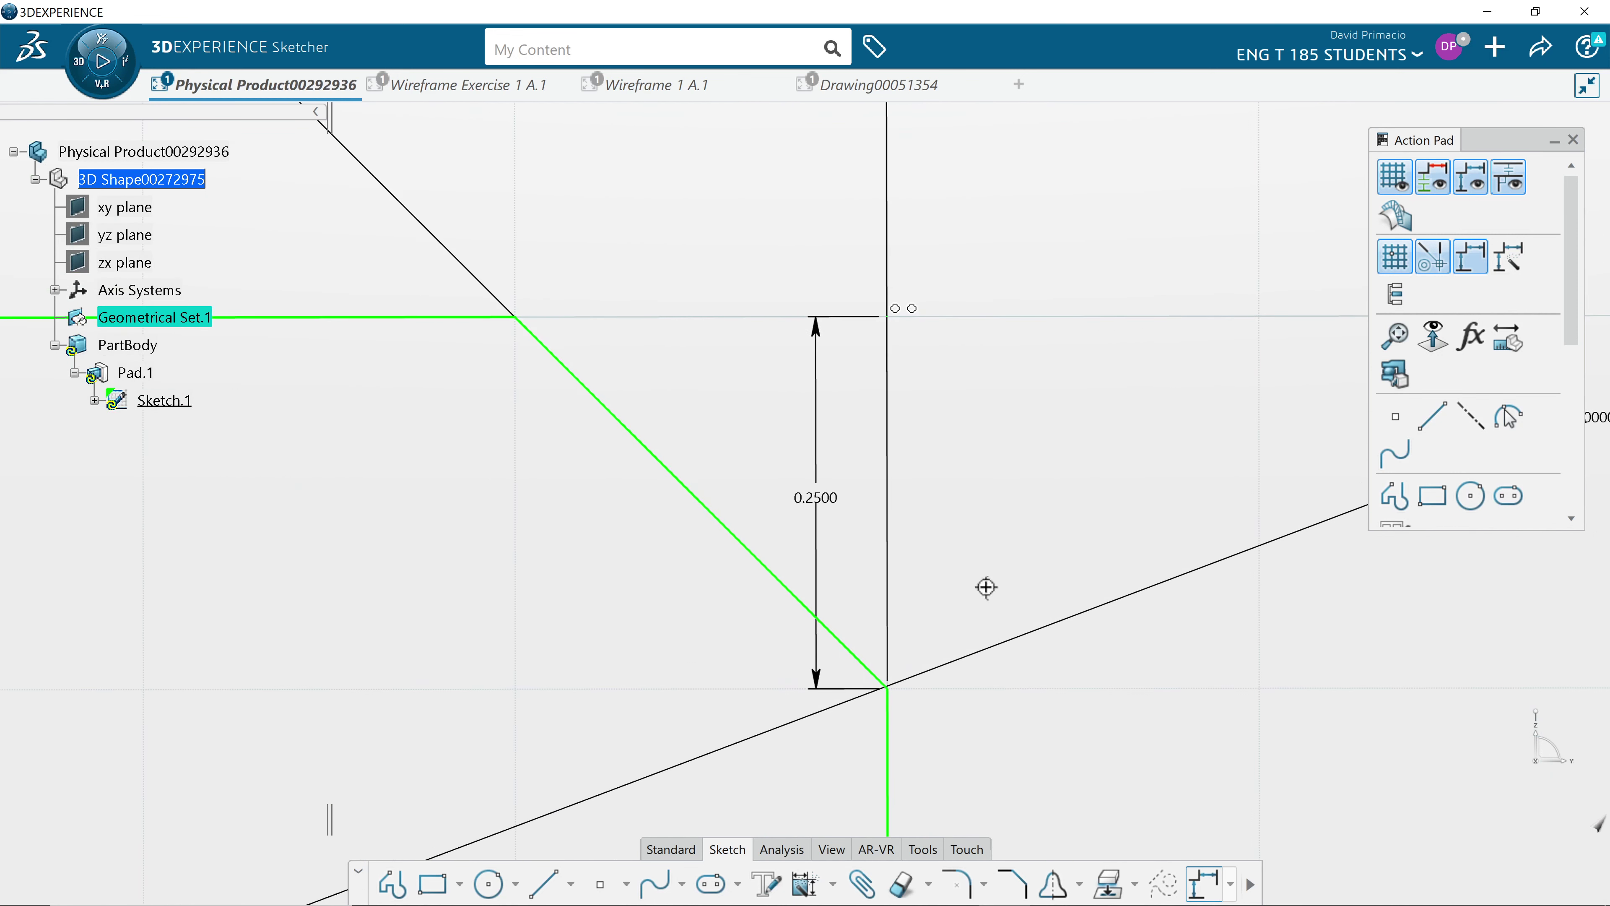
pyautogui.click(887, 314)
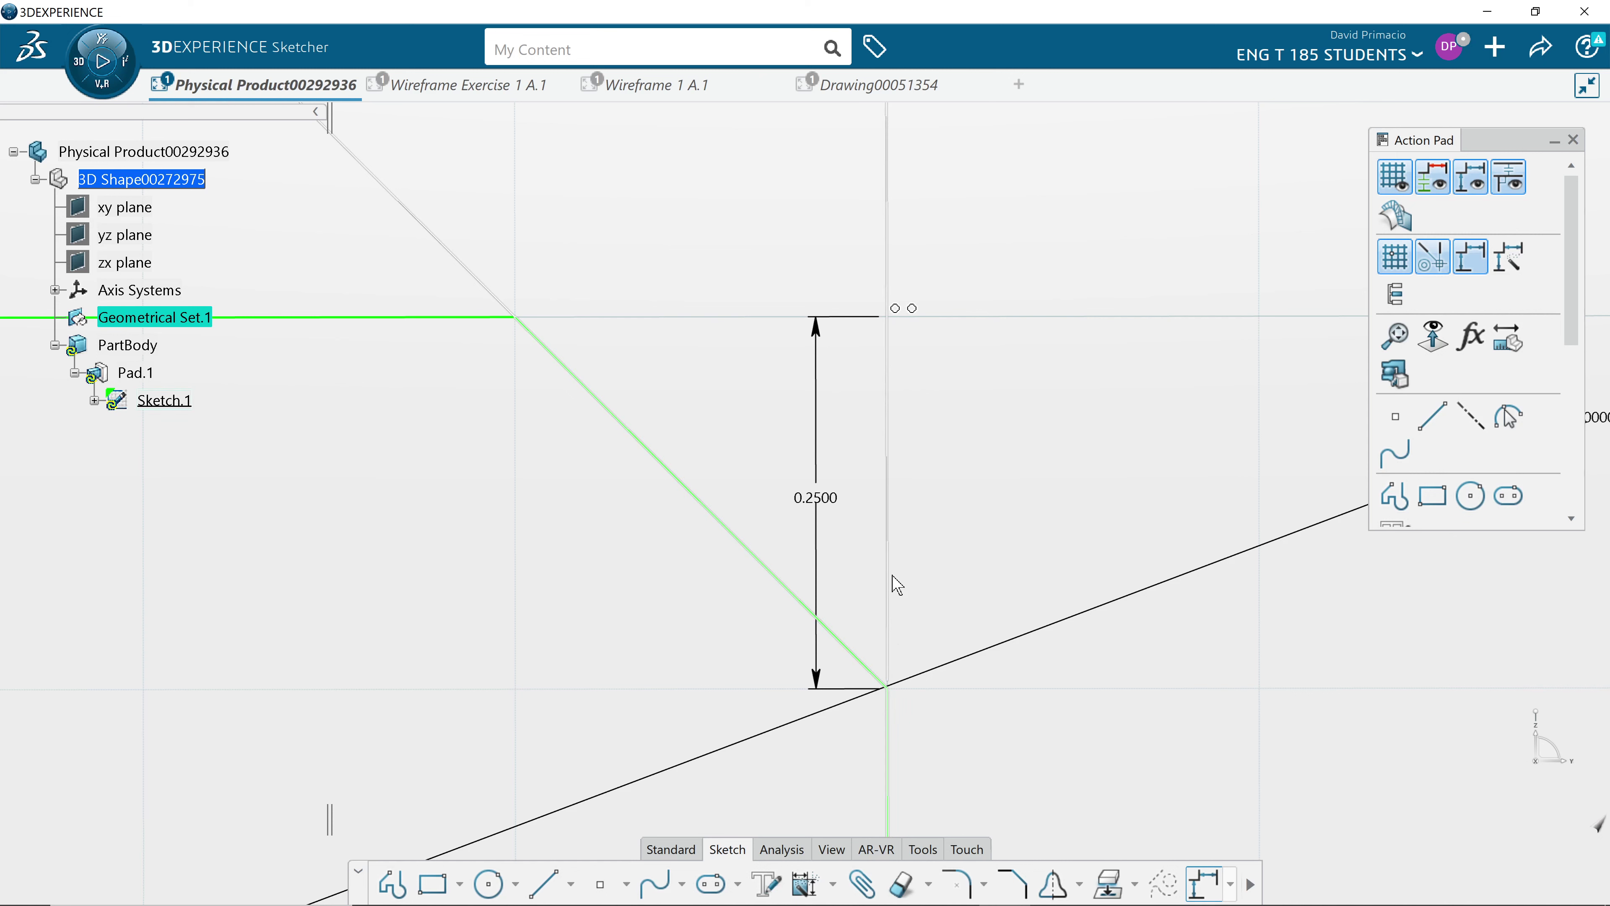
pyautogui.click(887, 686)
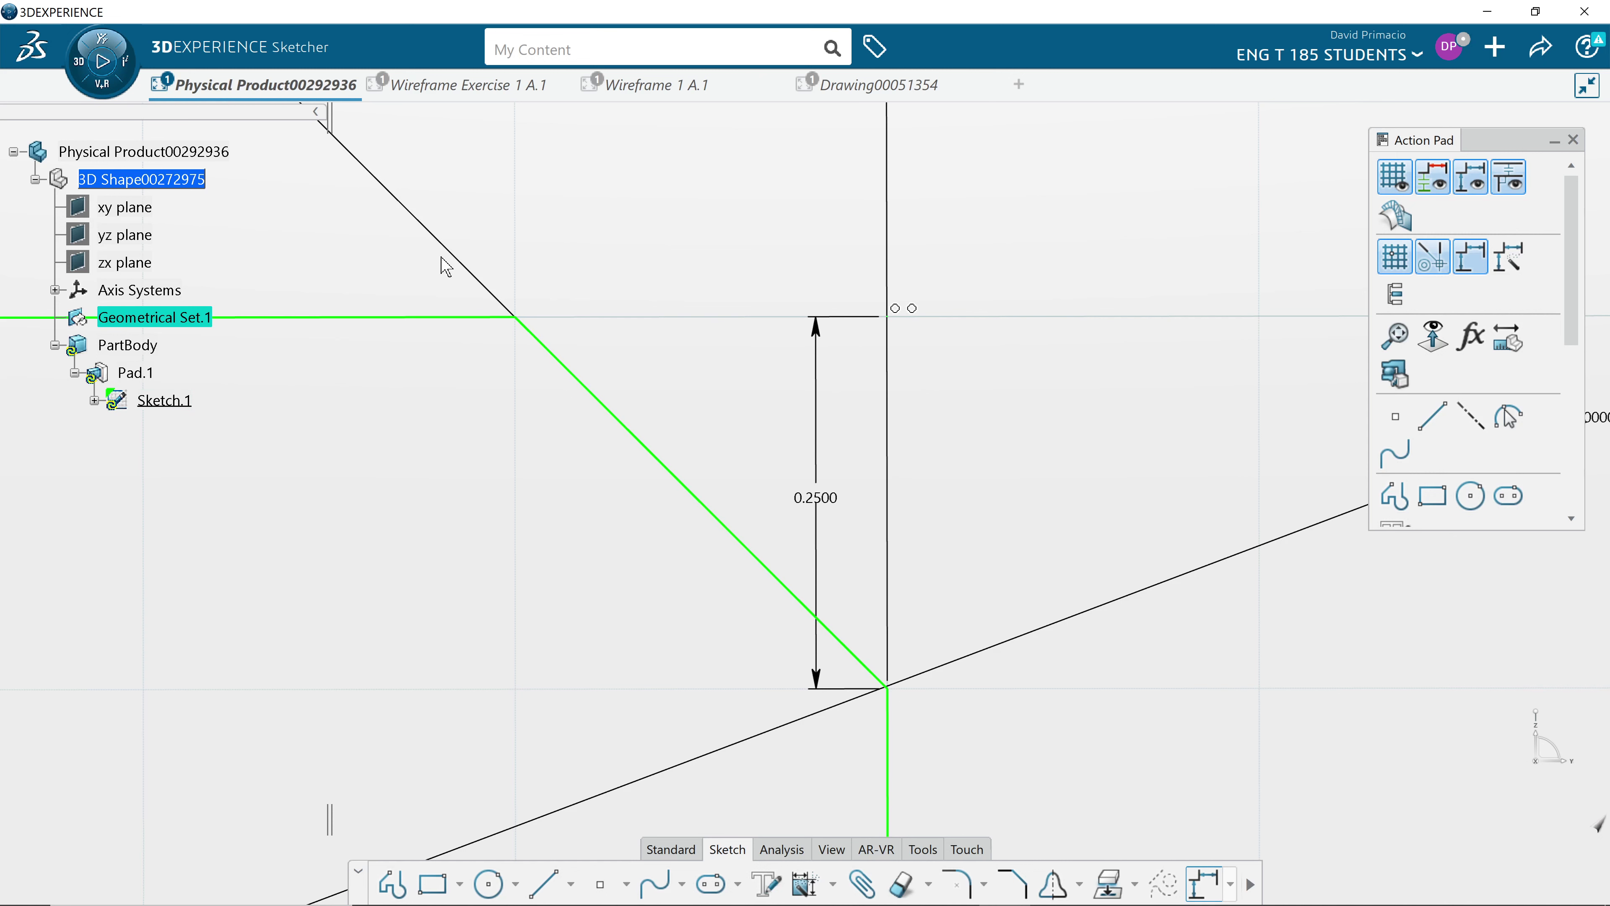
pyautogui.moveTo(535, 471)
pyautogui.keyDown('ctrl'); pyautogui.mouseDown(button='middle')
pyautogui.moveTo(532, 457)
pyautogui.moveTo(550, 622)
pyautogui.moveTo(674, 556)
pyautogui.moveTo(669, 460)
pyautogui.moveTo(633, 532)
pyautogui.moveTo(604, 495)
pyautogui.mouseUp(button='middle'); pyautogui.keyUp('ctrl')
# Update Drawing00051354's sheet and close the report of the failed FRONT view update.
pyautogui.click(845, 90)
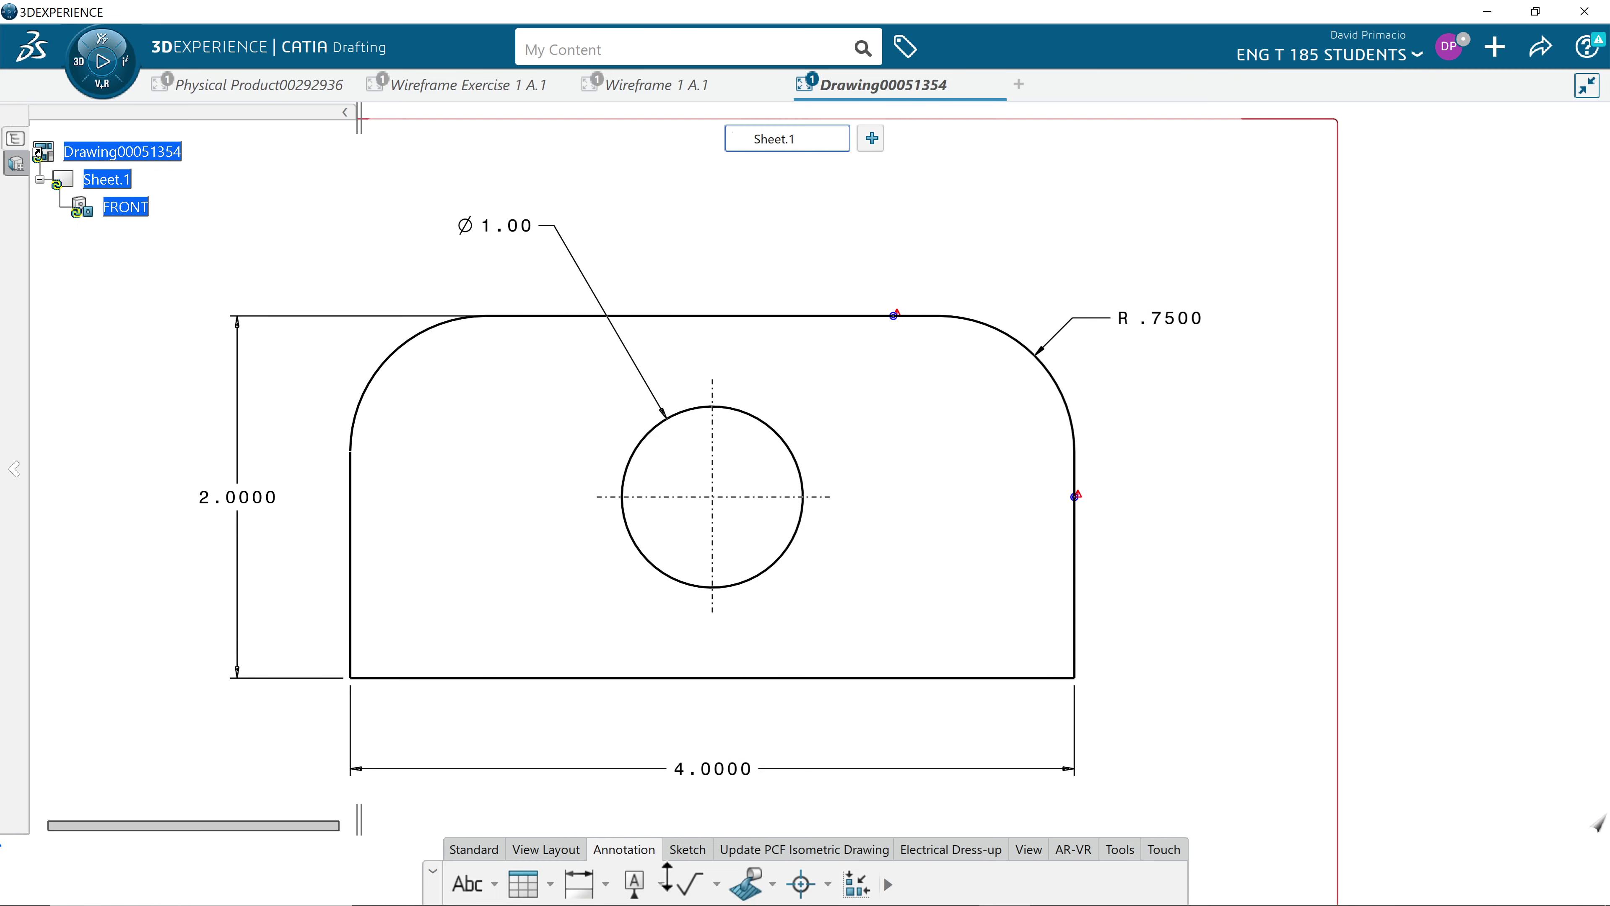
pyautogui.click(480, 848)
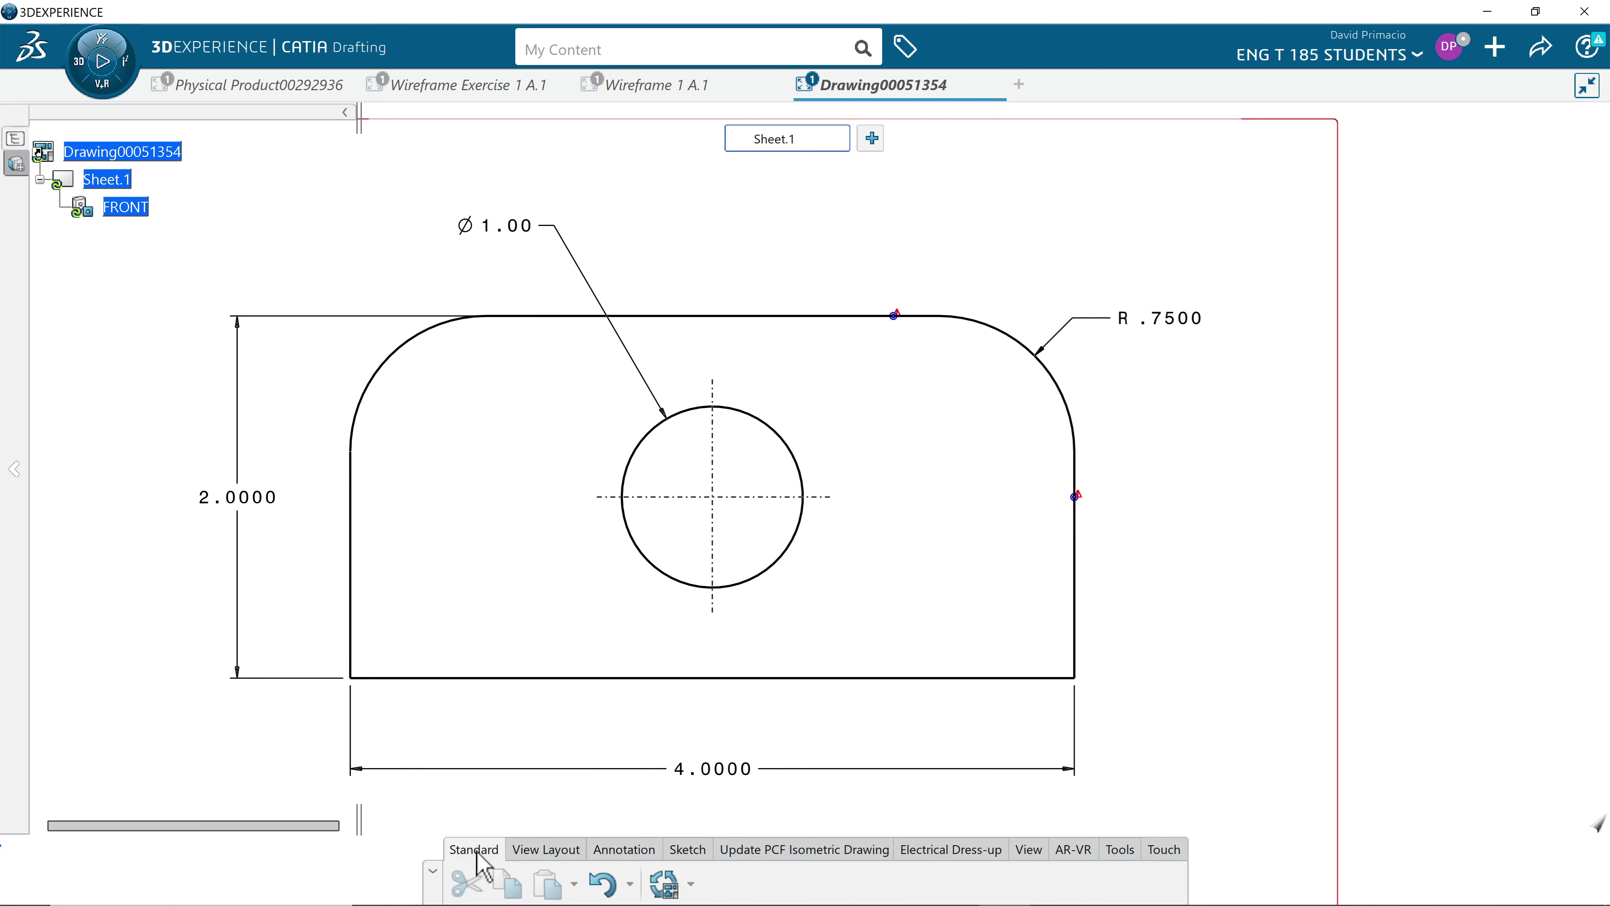
pyautogui.click(663, 883)
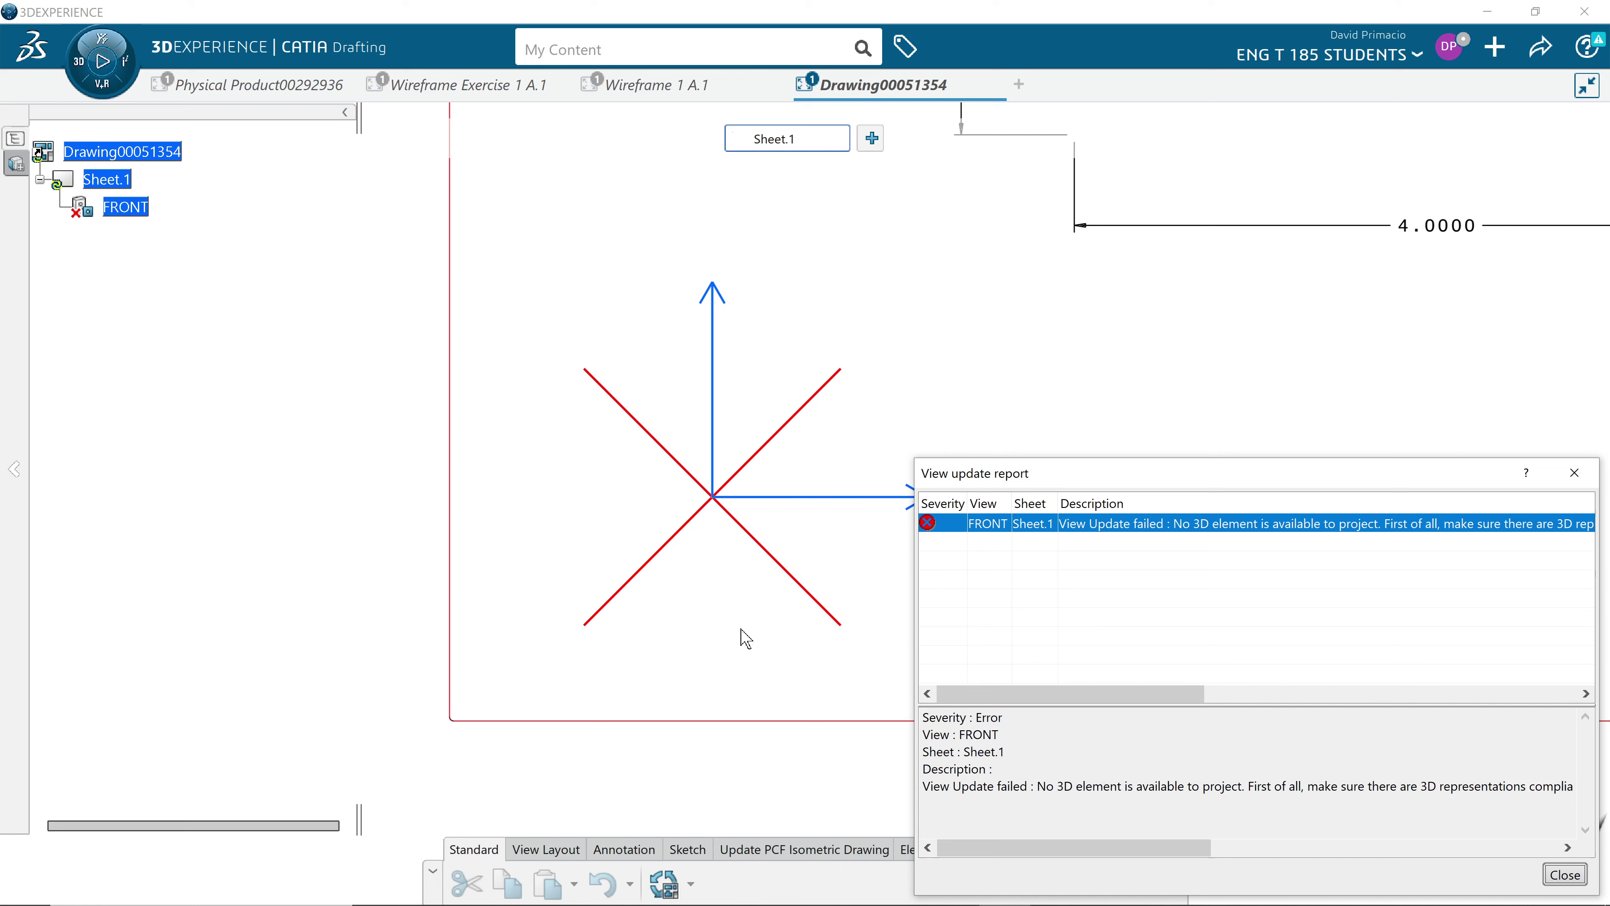
pyautogui.moveTo(558, 661)
pyautogui.mouseDown(button='middle')
pyautogui.moveTo(557, 758)
pyautogui.moveTo(575, 629)
pyautogui.moveTo(686, 569)
pyautogui.mouseUp(button='middle')
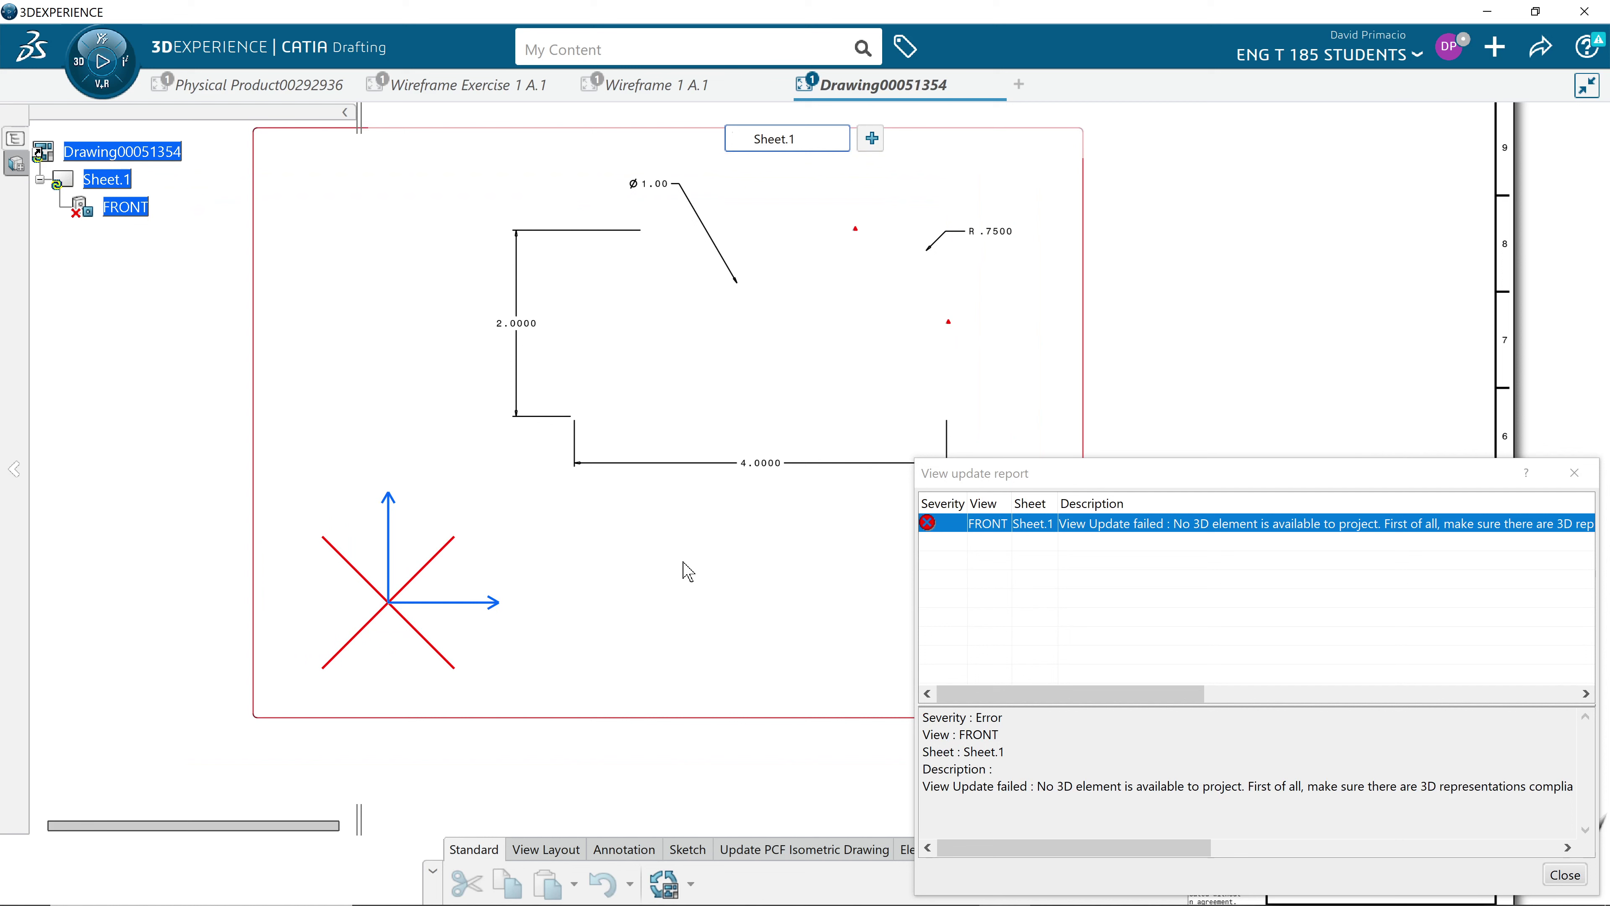
pyautogui.click(1564, 875)
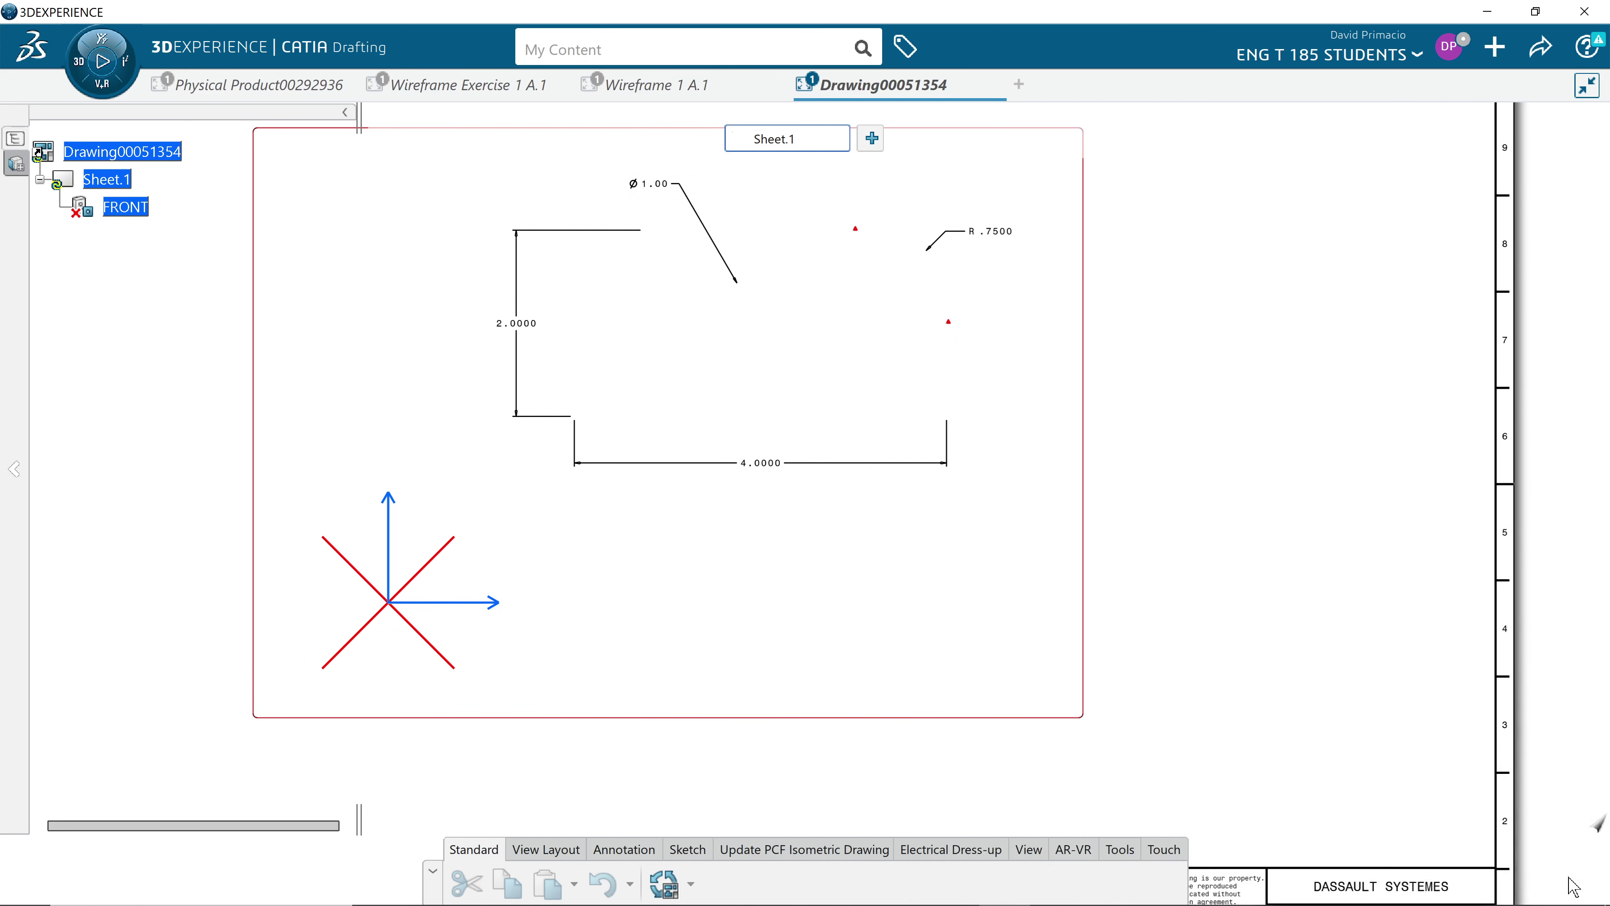
# Exit the sketch to show the 3D block with both top edges chamfered and the hole intact.
pyautogui.click(303, 95)
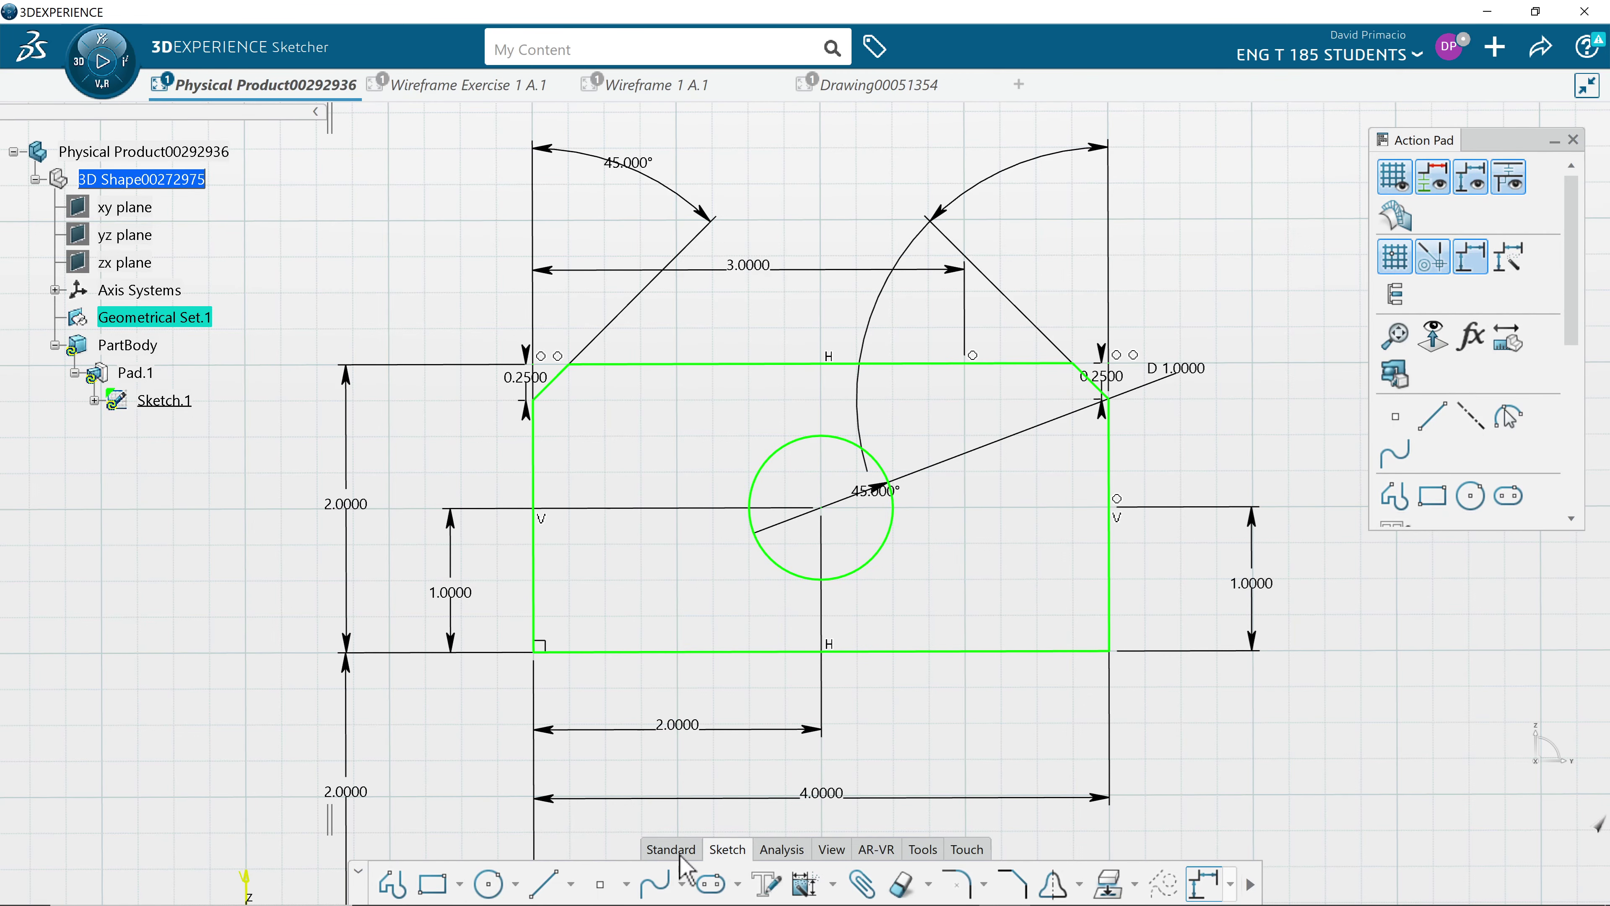
pyautogui.click(662, 850)
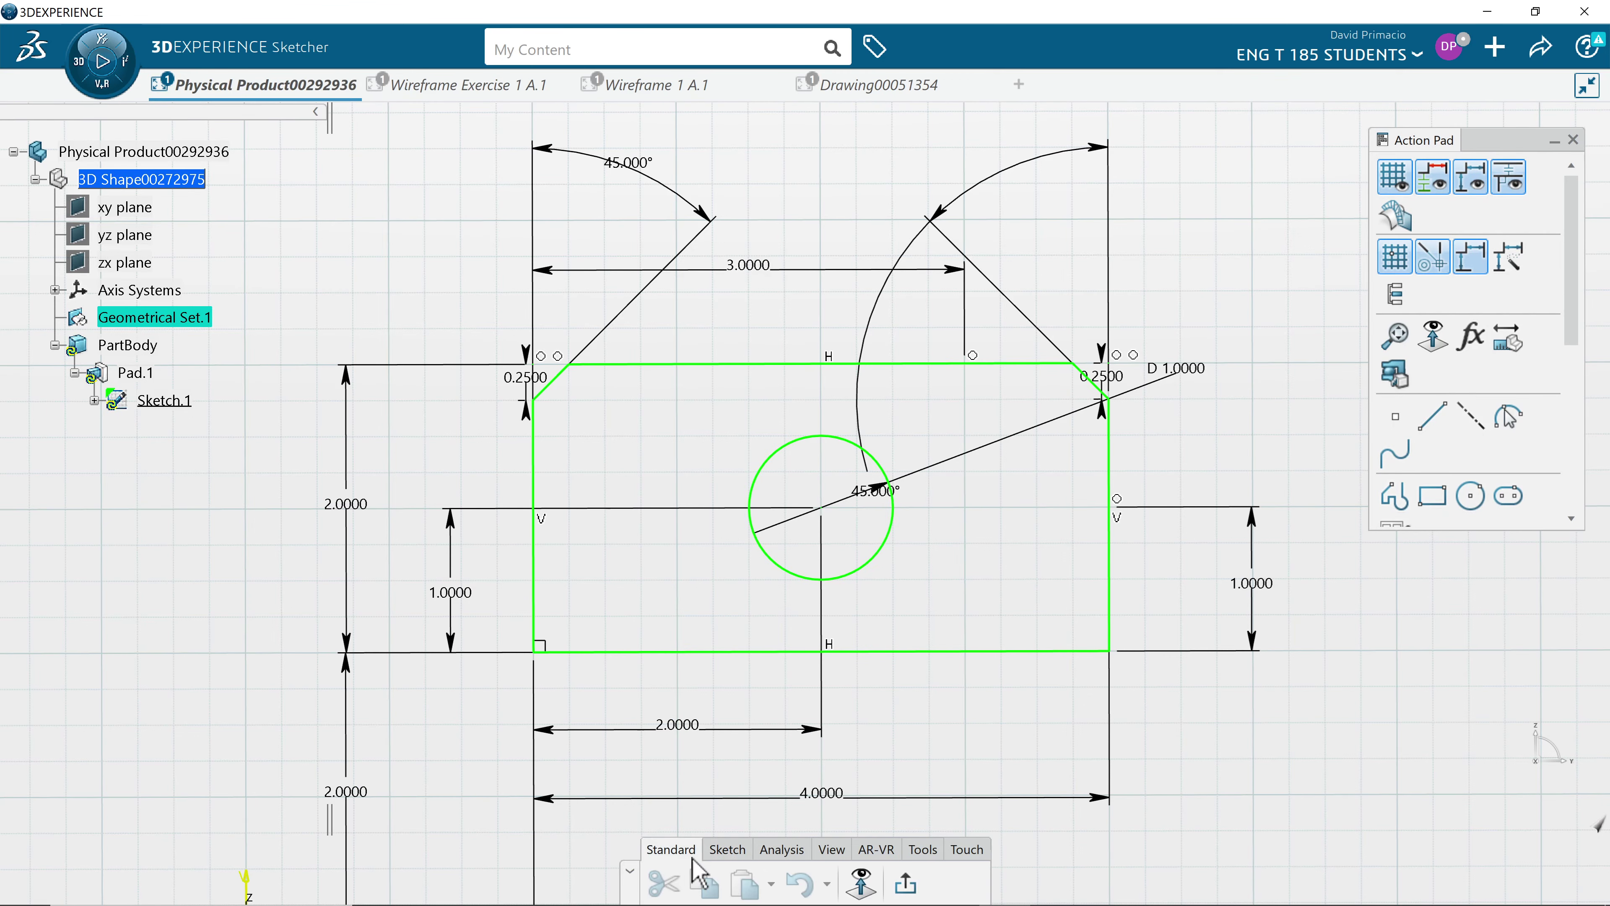
pyautogui.click(907, 883)
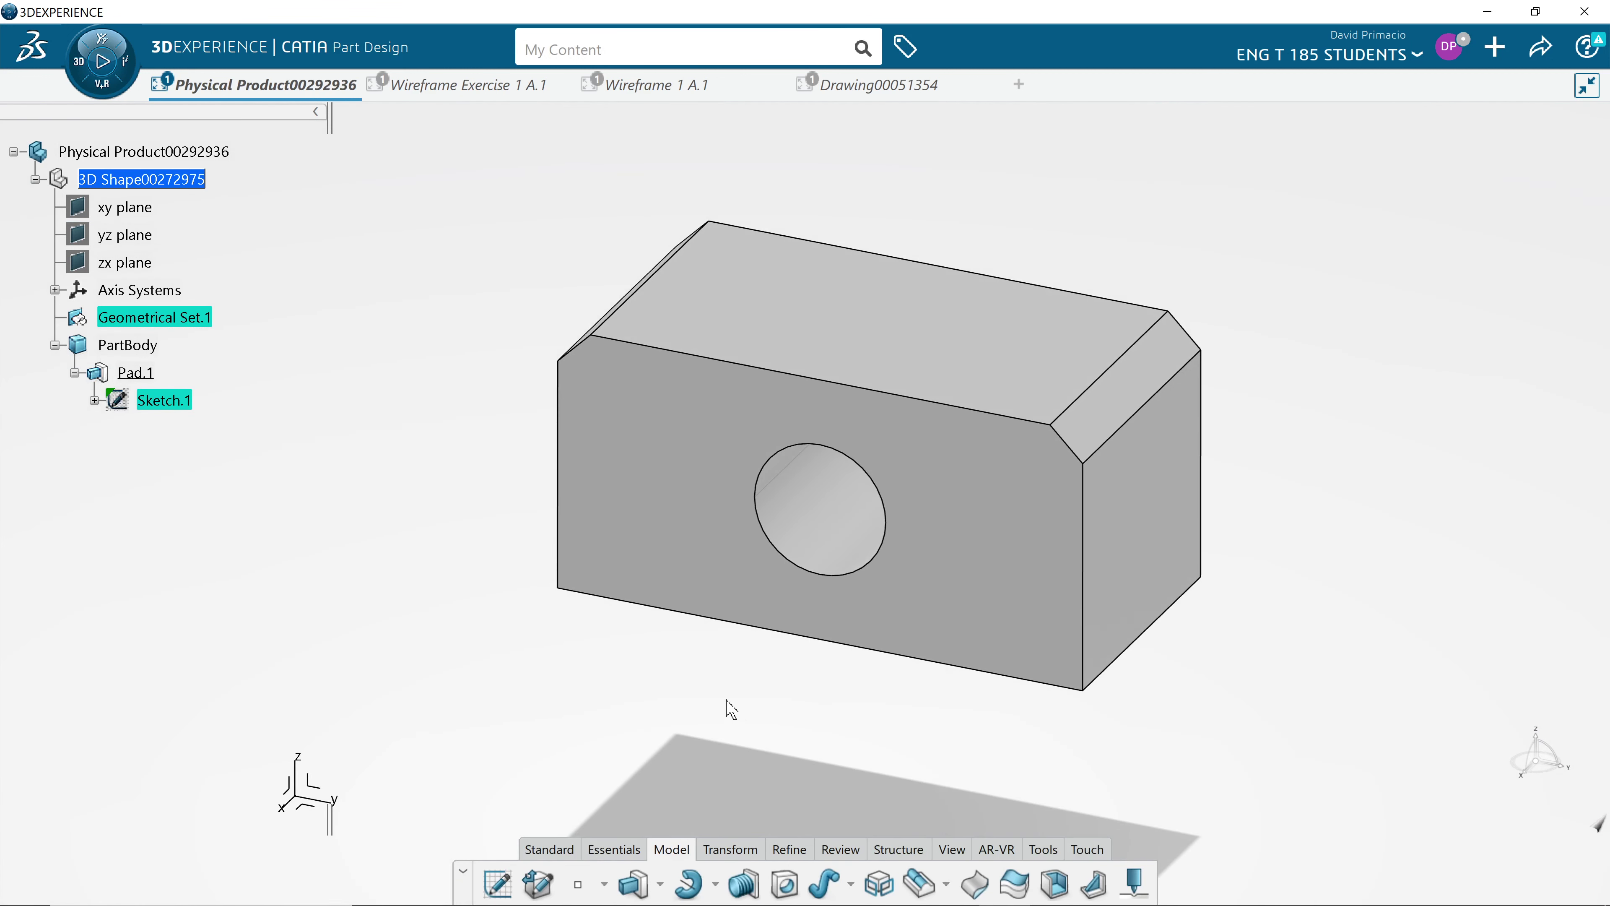
pyautogui.moveTo(731, 708)
pyautogui.mouseDown(button='middle')
pyautogui.moveTo(622, 745)
pyautogui.moveTo(633, 838)
pyautogui.moveTo(647, 726)
pyautogui.moveTo(716, 693)
pyautogui.mouseUp(button='middle')
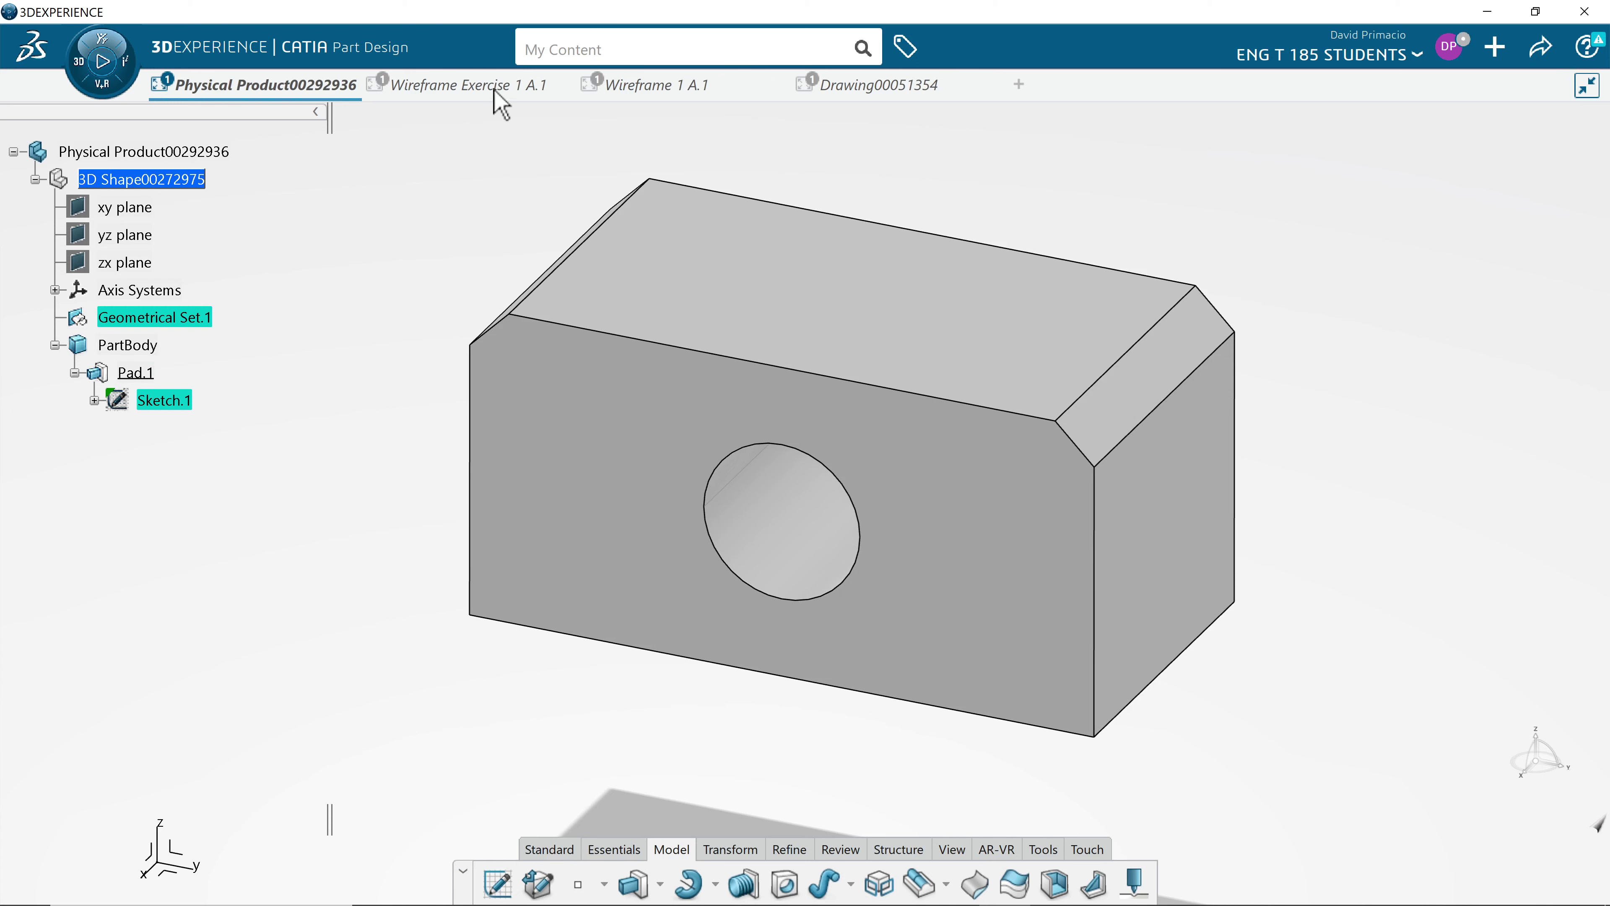
# In Drawing00051354, regenerate the FRONT view and delete the obsolete R .7500 radius dimension.
pyautogui.click(852, 92)
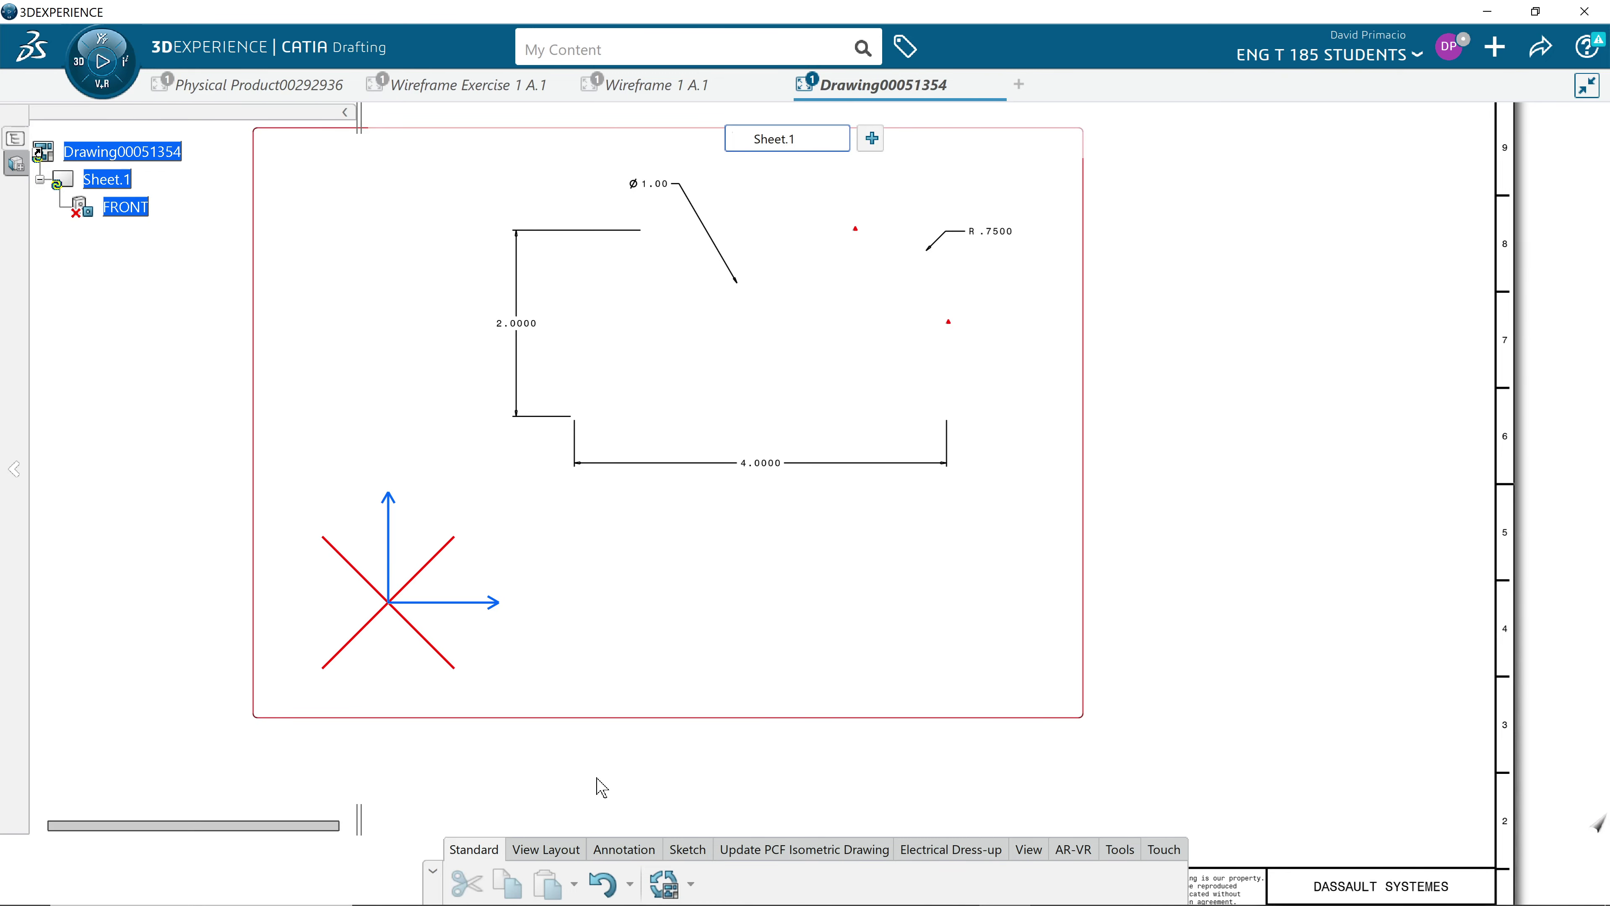
pyautogui.click(664, 883)
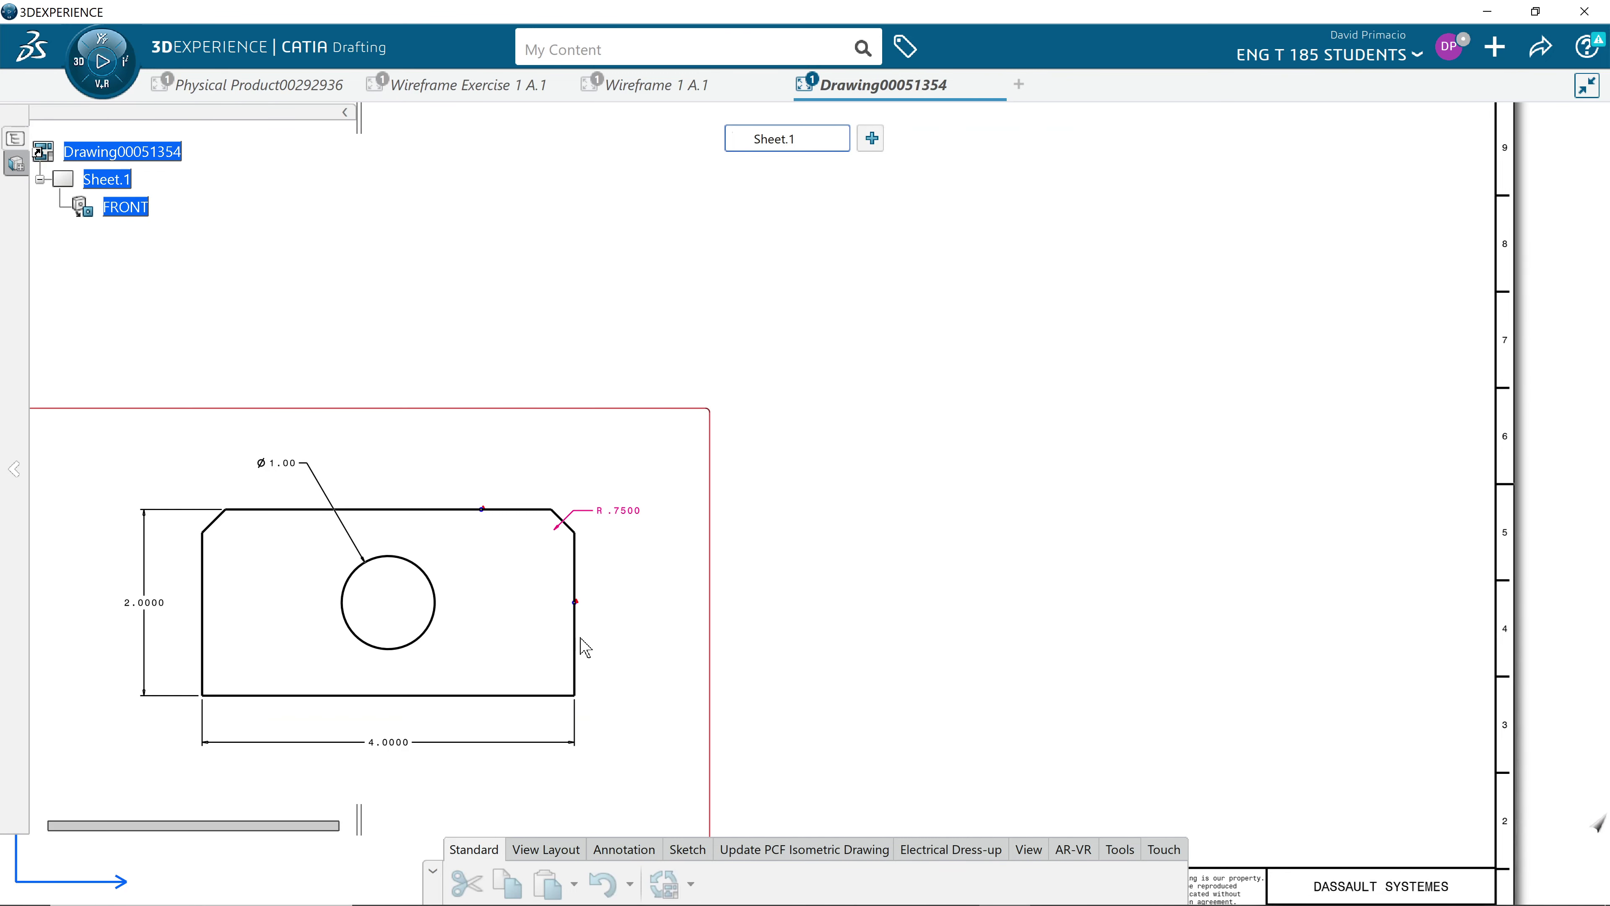
pyautogui.moveTo(584, 647)
pyautogui.mouseDown(button='middle')
pyautogui.moveTo(522, 625)
pyautogui.moveTo(777, 564)
pyautogui.moveTo(773, 543)
pyautogui.mouseUp(button='middle')
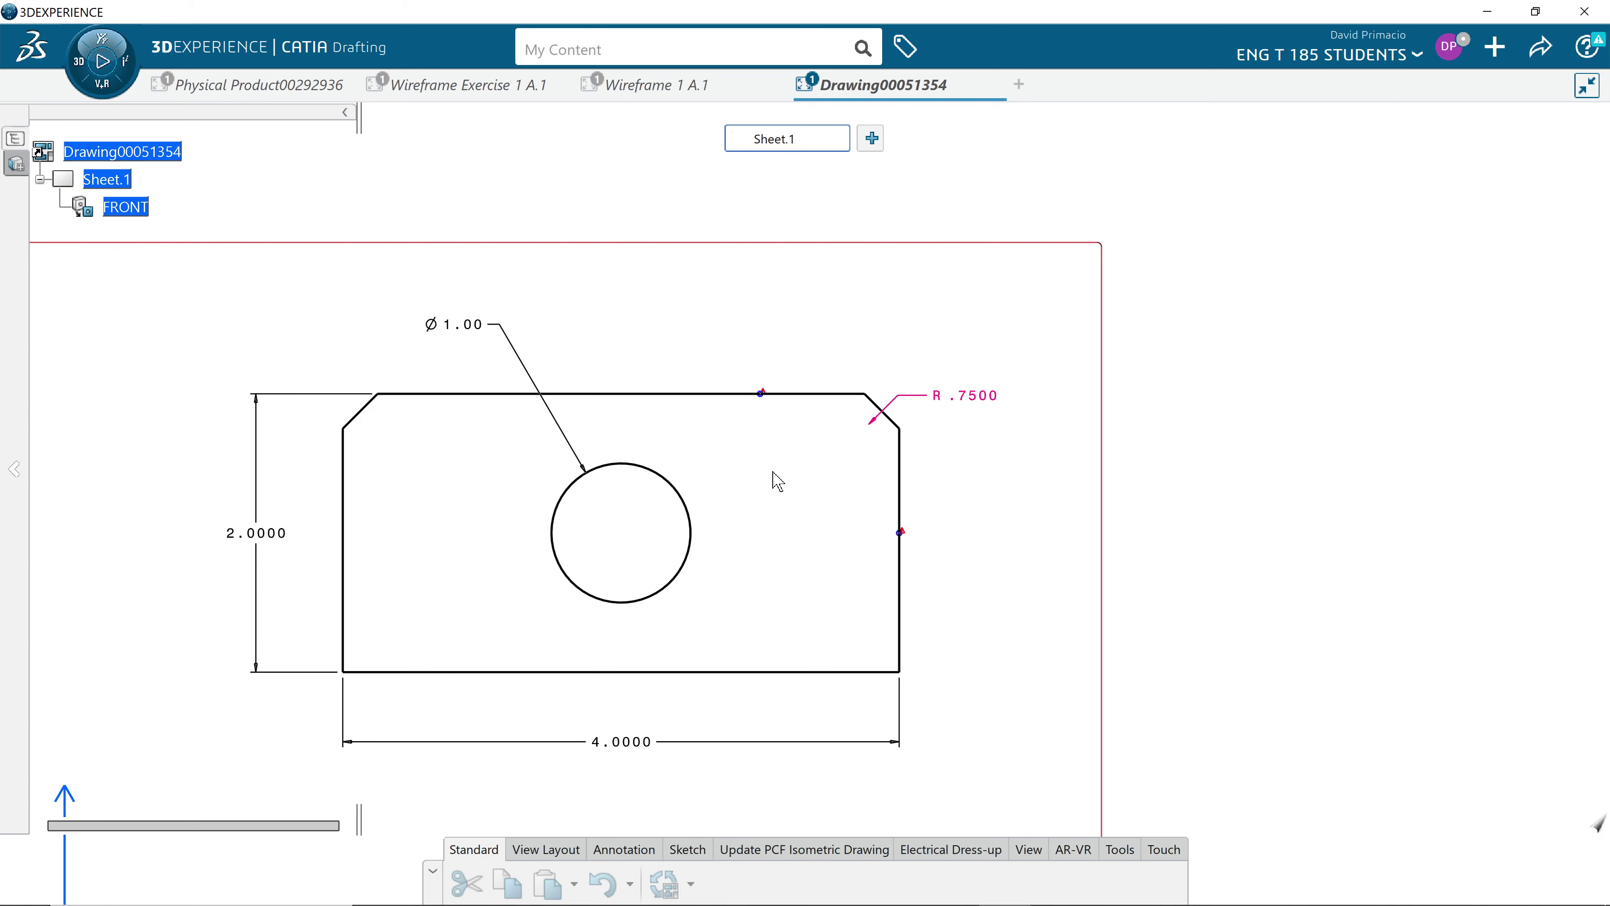
pyautogui.moveTo(779, 482)
pyautogui.mouseDown(button='middle')
pyautogui.moveTo(747, 557)
pyautogui.moveTo(783, 521)
pyautogui.mouseUp(button='middle')
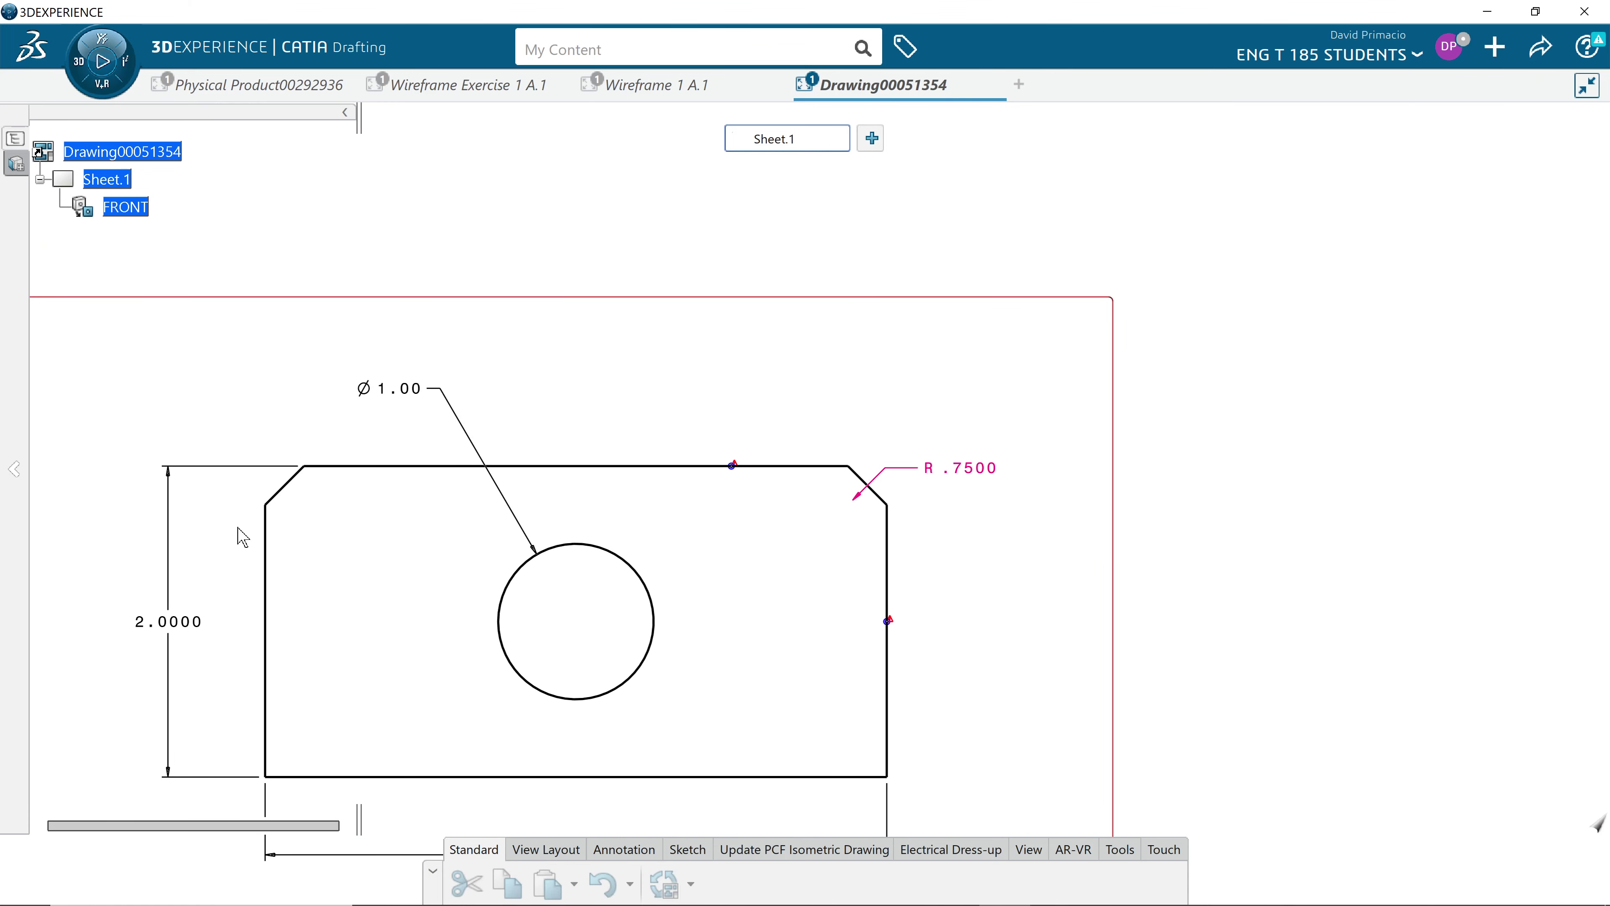
pyautogui.click(989, 469)
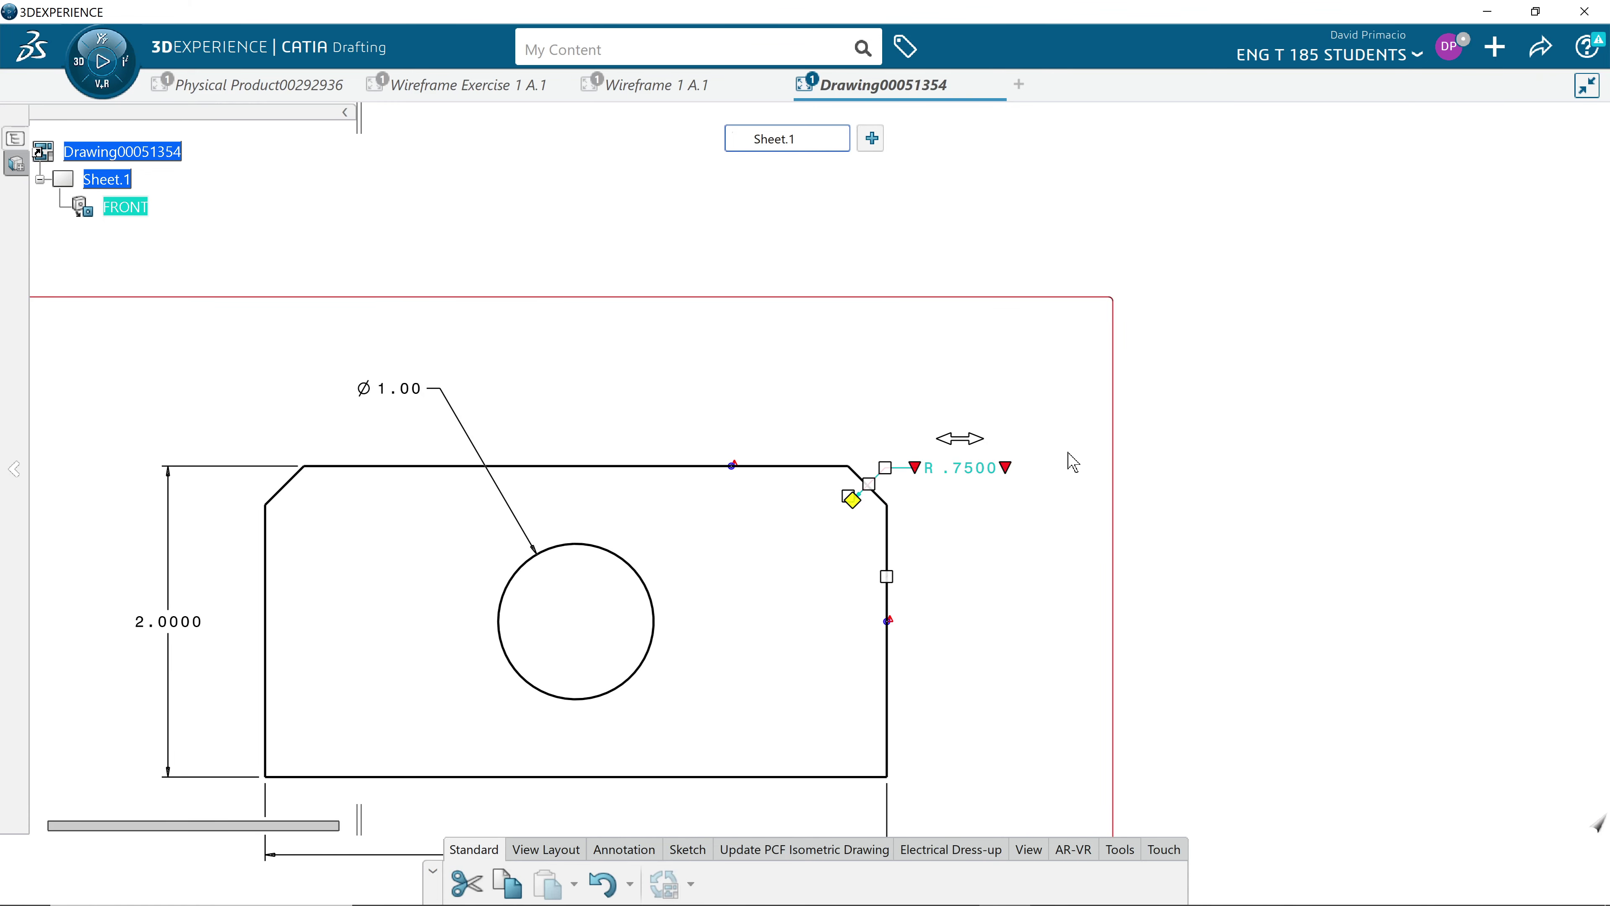
pyautogui.press('Delete')
pyautogui.moveTo(742, 607)
pyautogui.mouseDown(button='middle')
pyautogui.moveTo(715, 619)
pyautogui.moveTo(697, 694)
pyautogui.moveTo(700, 636)
pyautogui.mouseUp(button='middle')
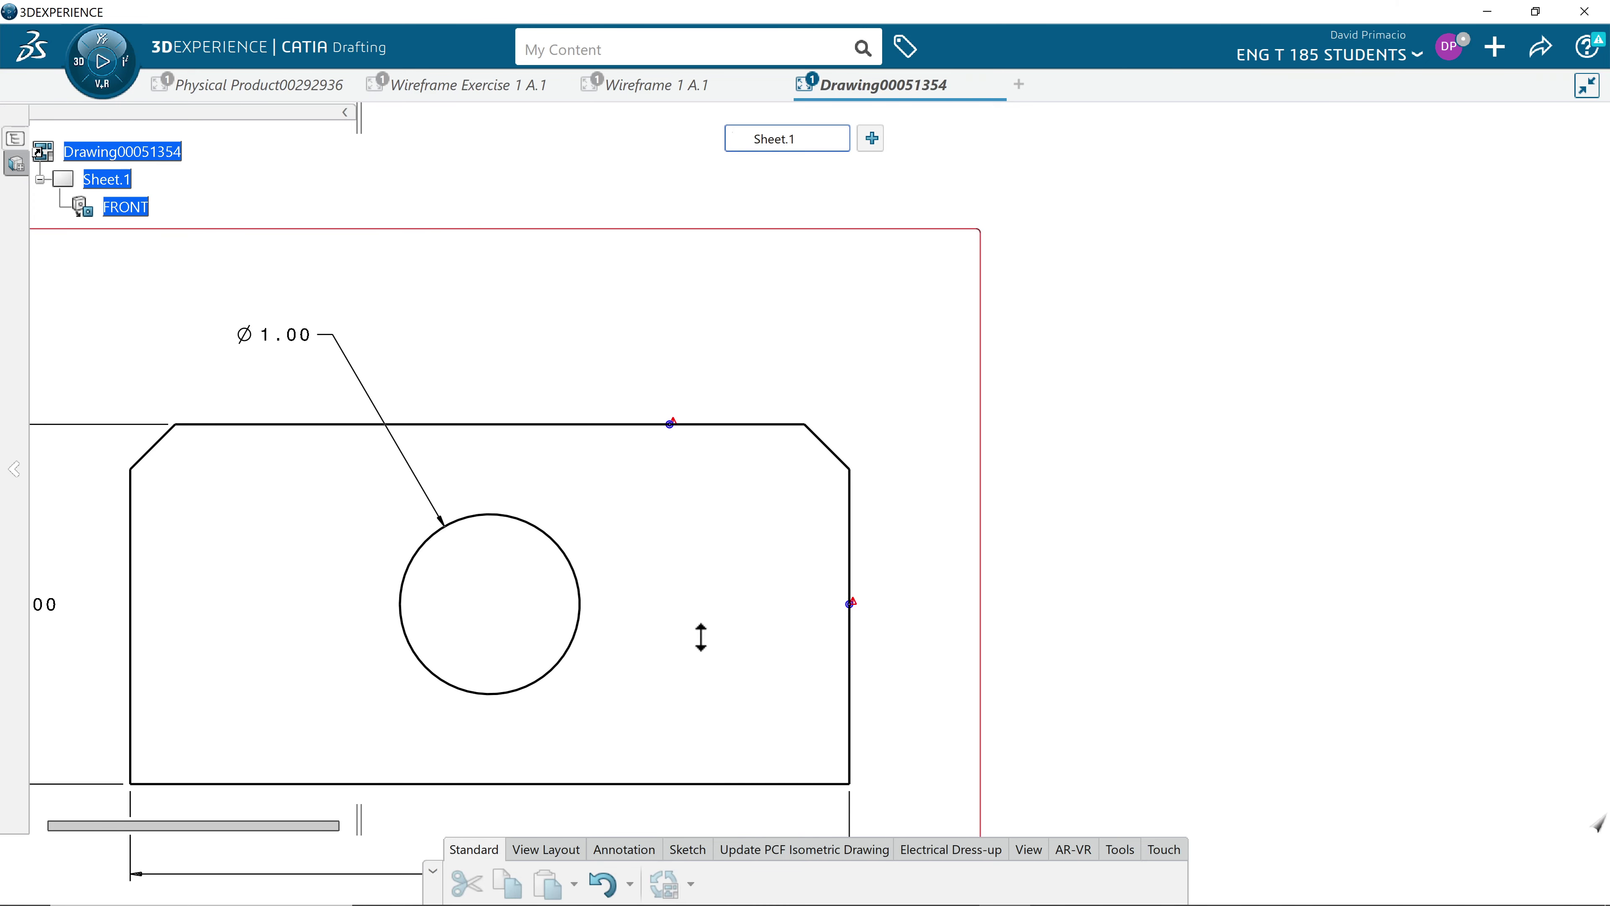
# Place a Length x Length chamfer dimension reading .02' × .02' on the upper-right chamfer edge.
pyautogui.click(613, 852)
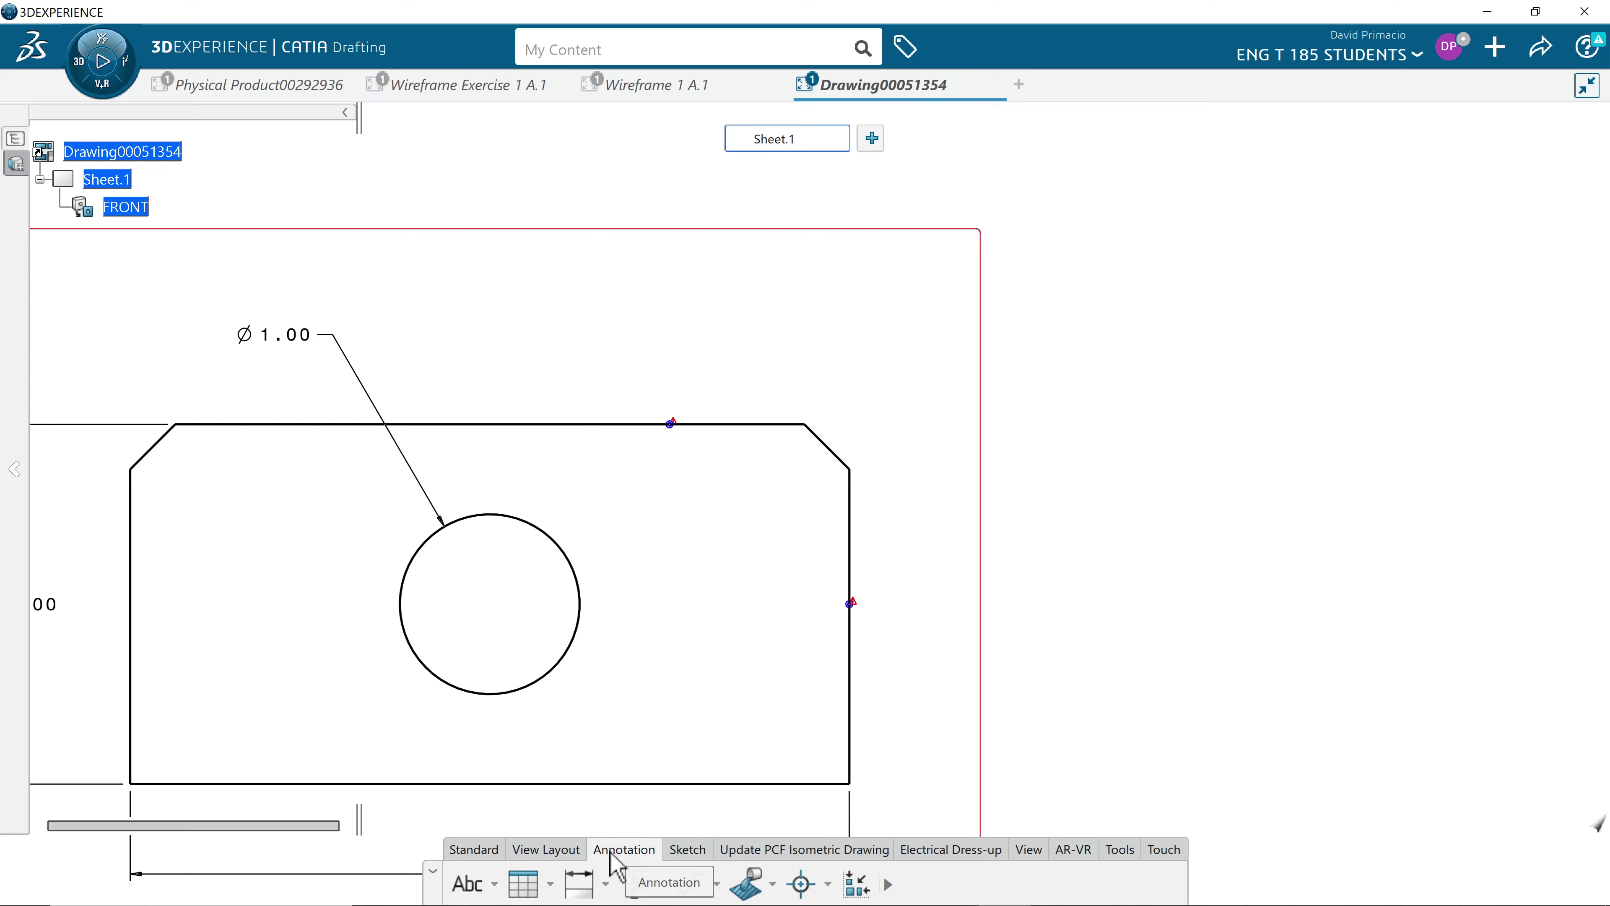
pyautogui.click(605, 886)
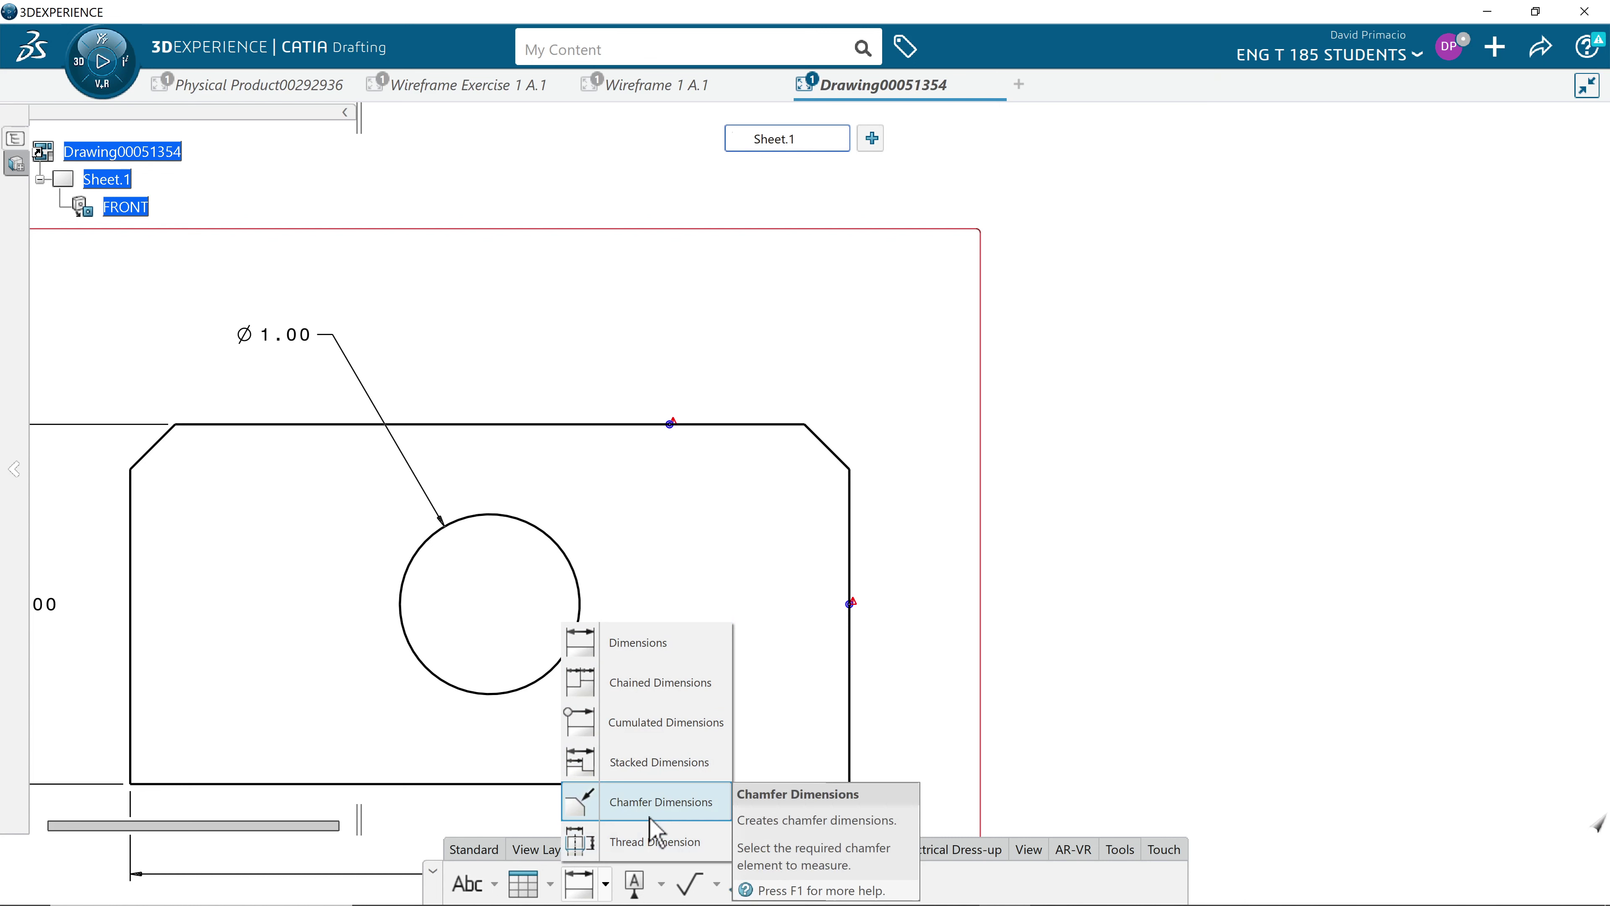
pyautogui.click(657, 803)
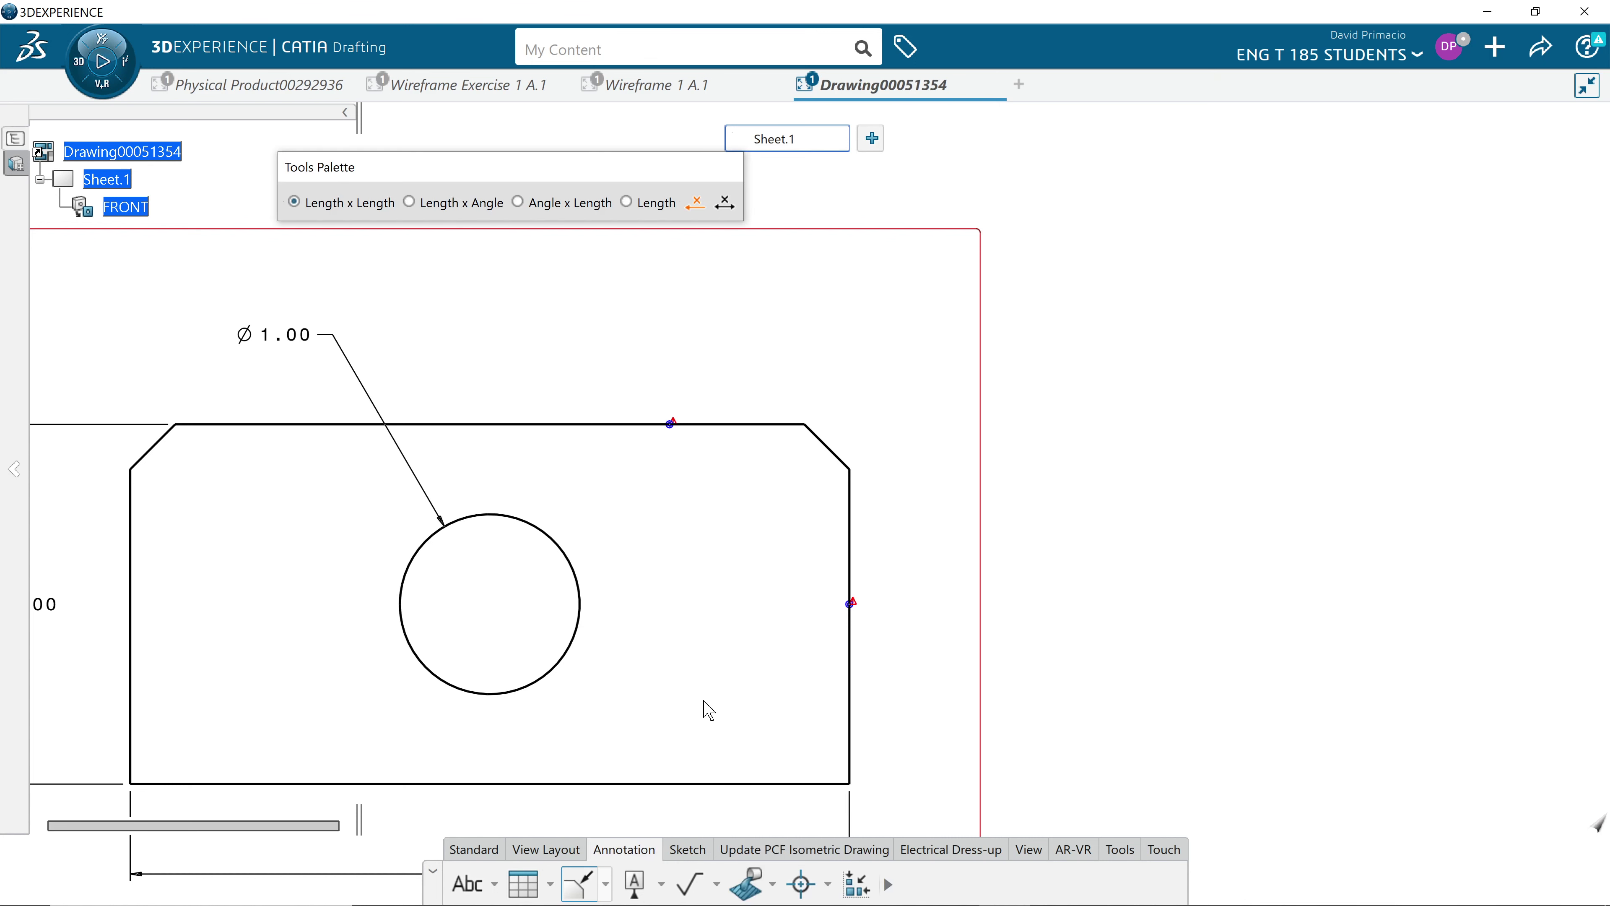
pyautogui.click(836, 457)
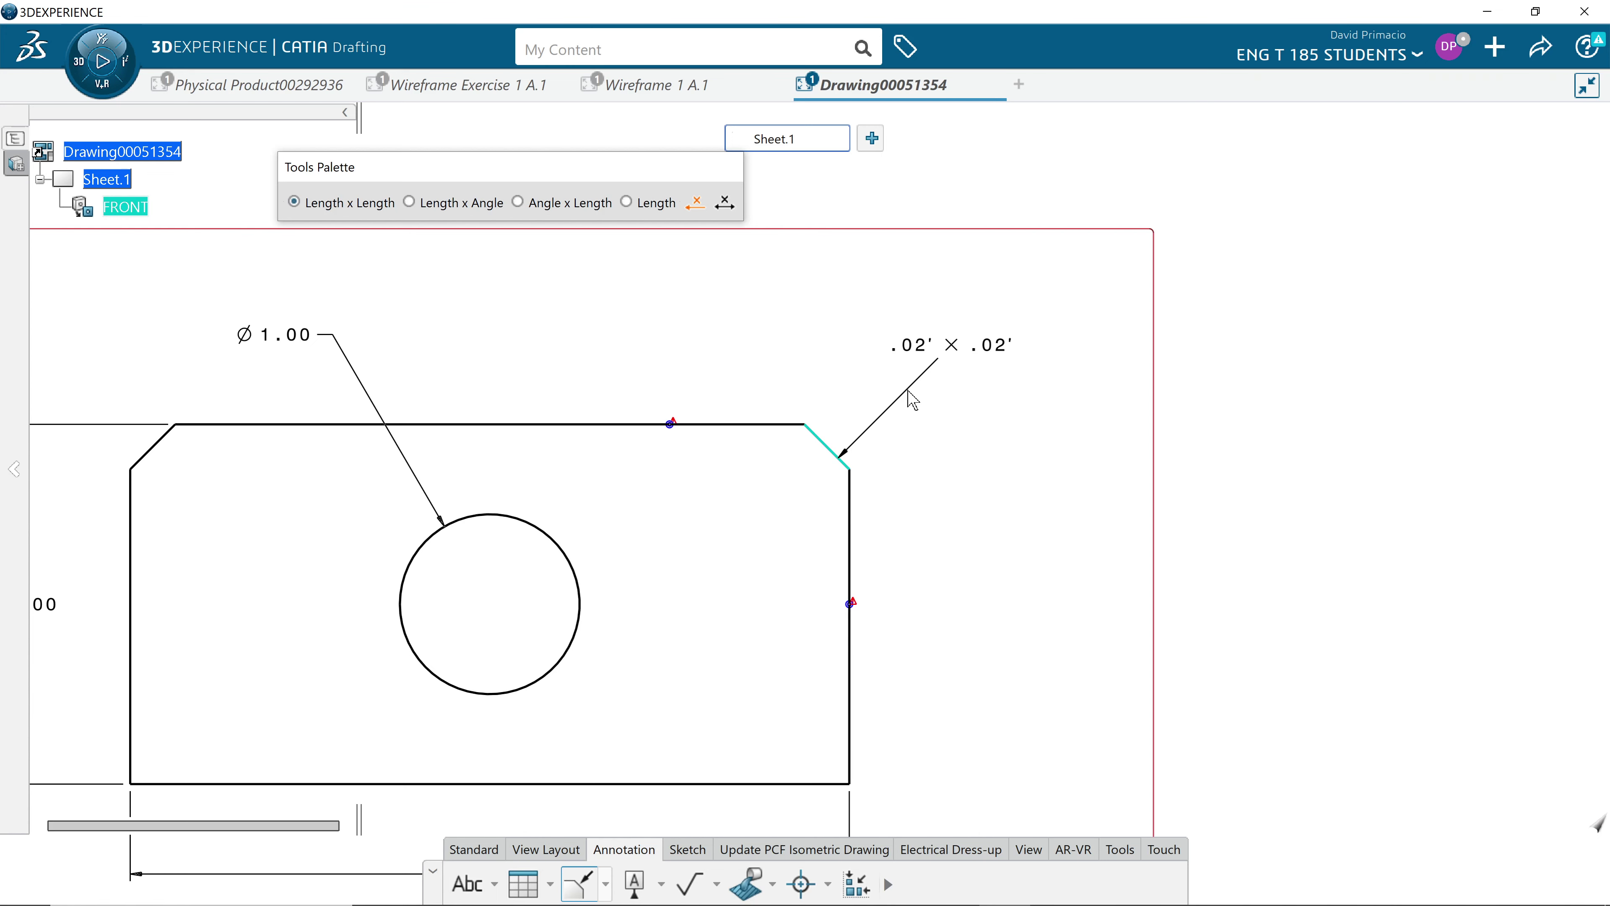
pyautogui.click(911, 399)
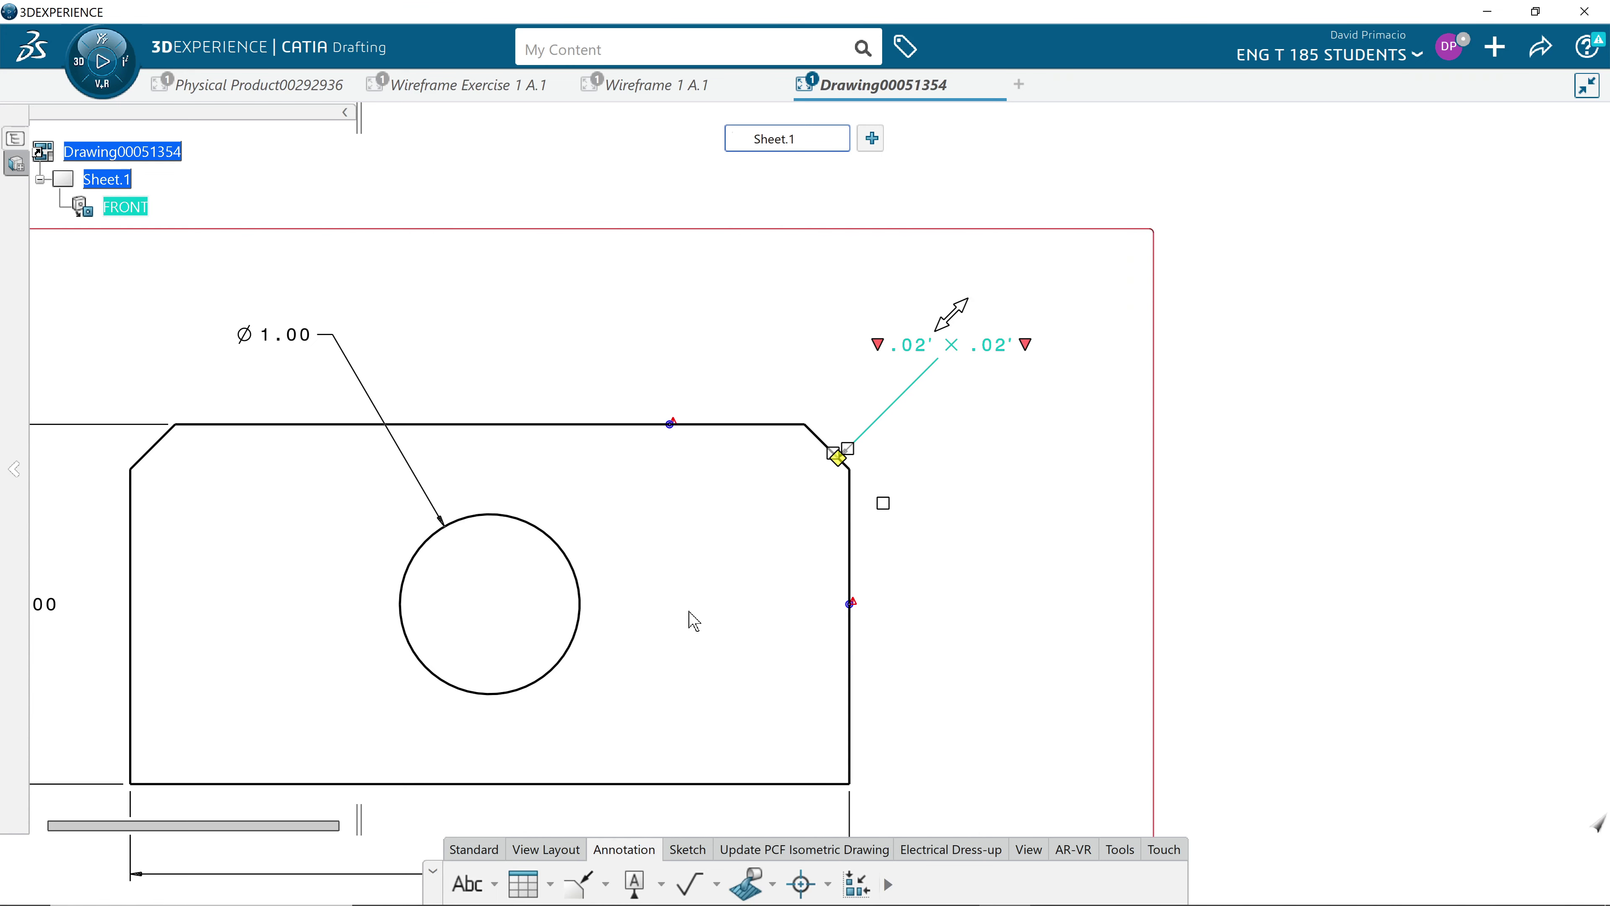
# Set the .02' × .02' chamfer dimension's Dimension Line representation to Two Parts.
pyautogui.rightClick(946, 350)
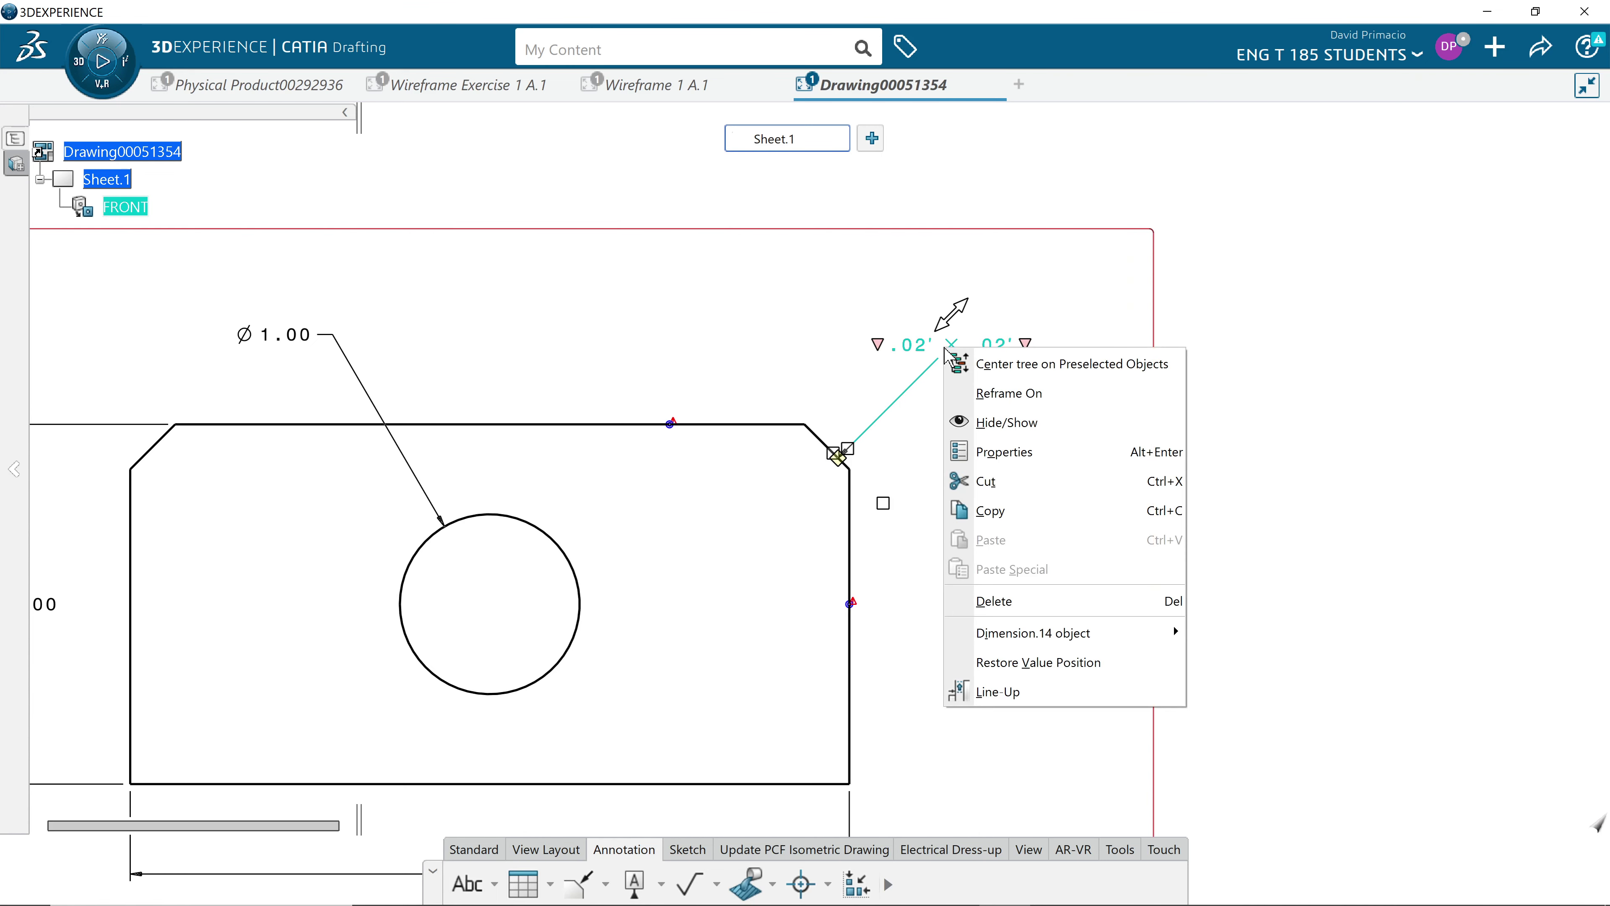
pyautogui.click(974, 419)
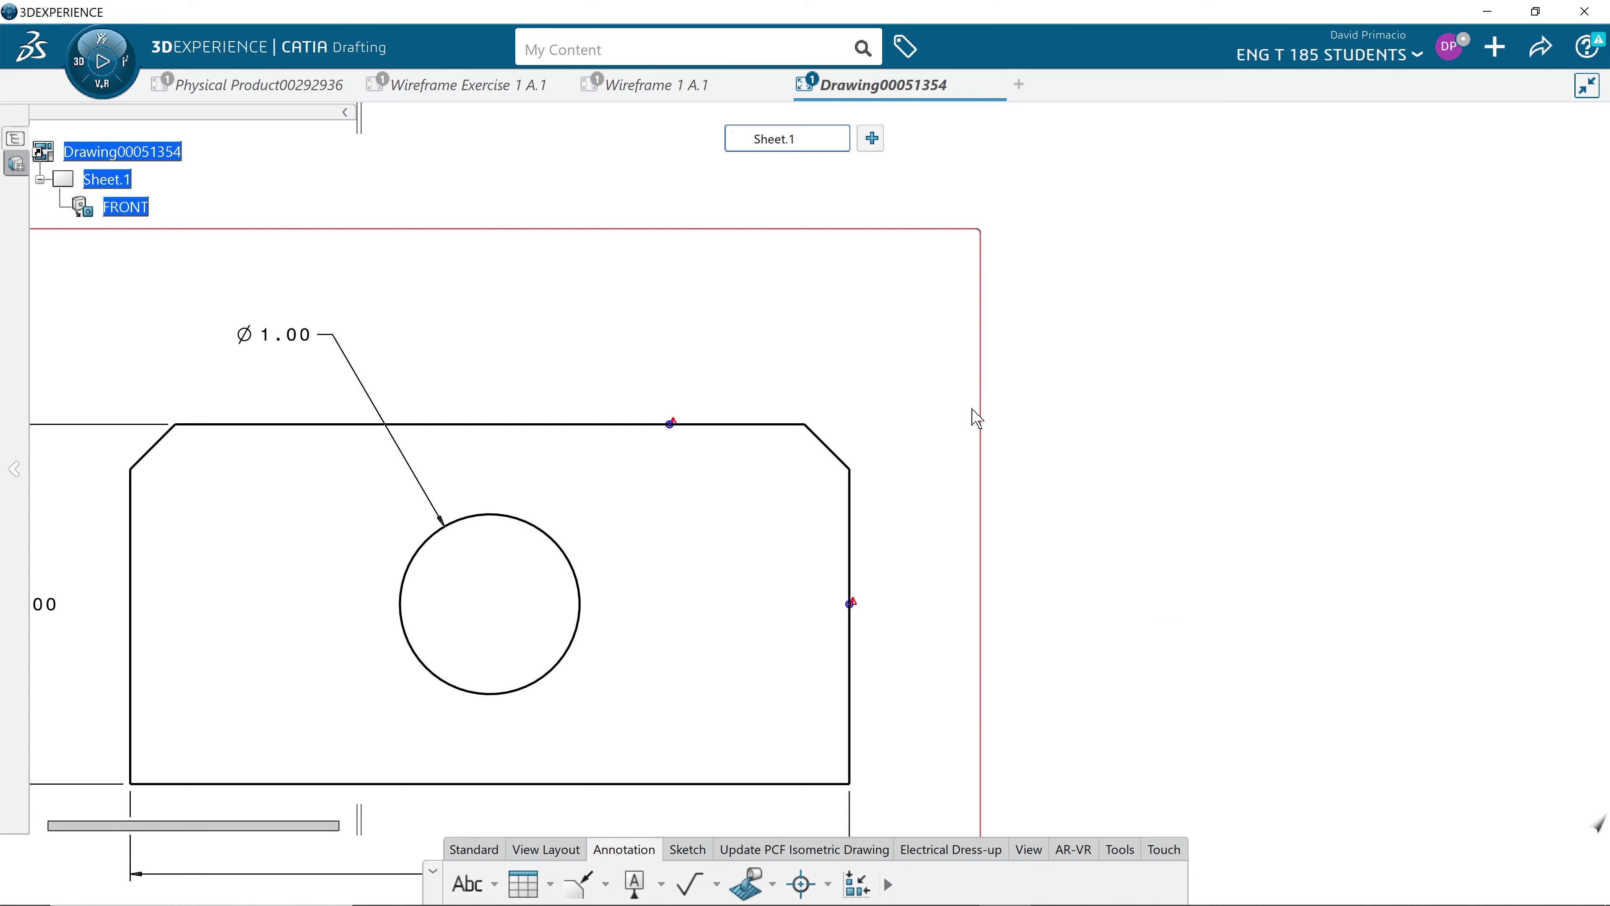
pyautogui.hotkey('ctrl', 'z')
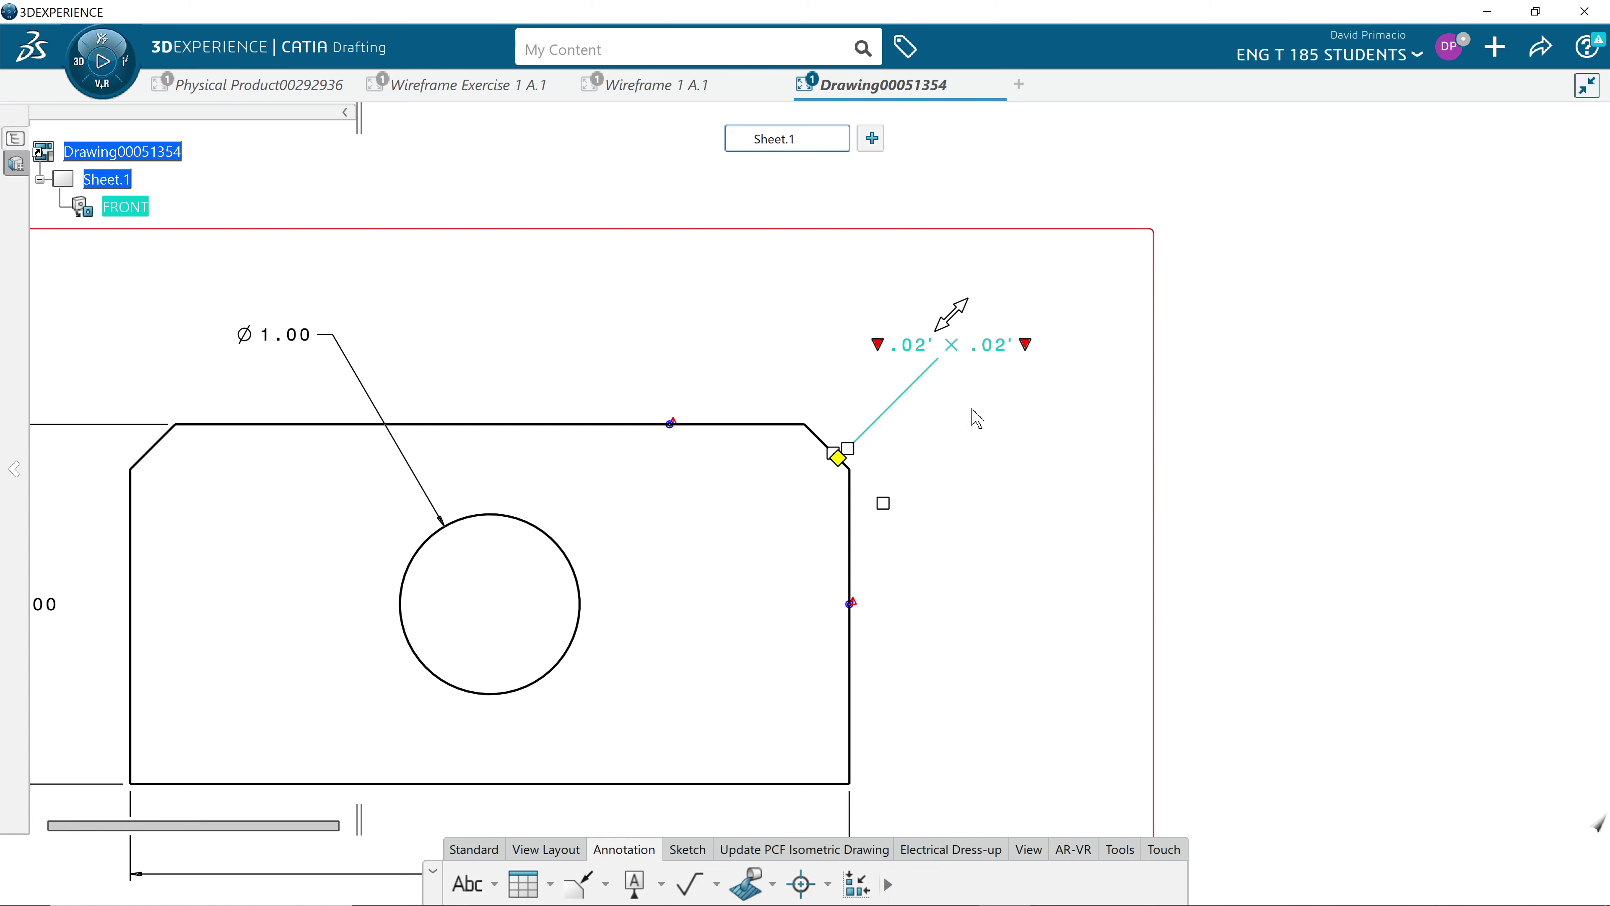
pyautogui.rightClick(994, 351)
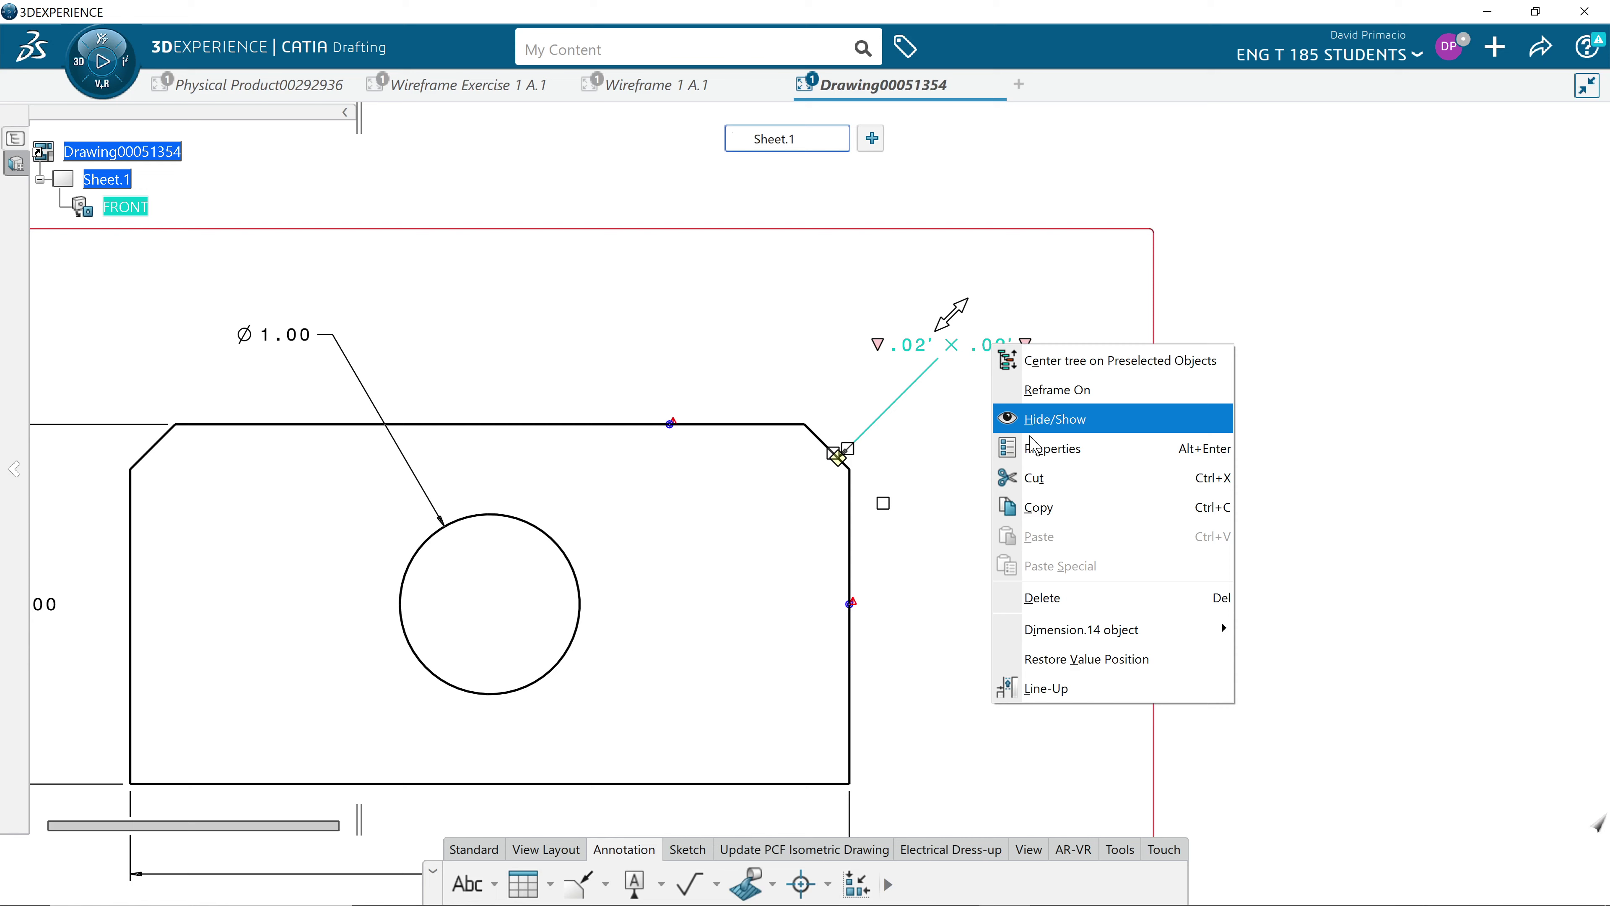
pyautogui.click(1009, 449)
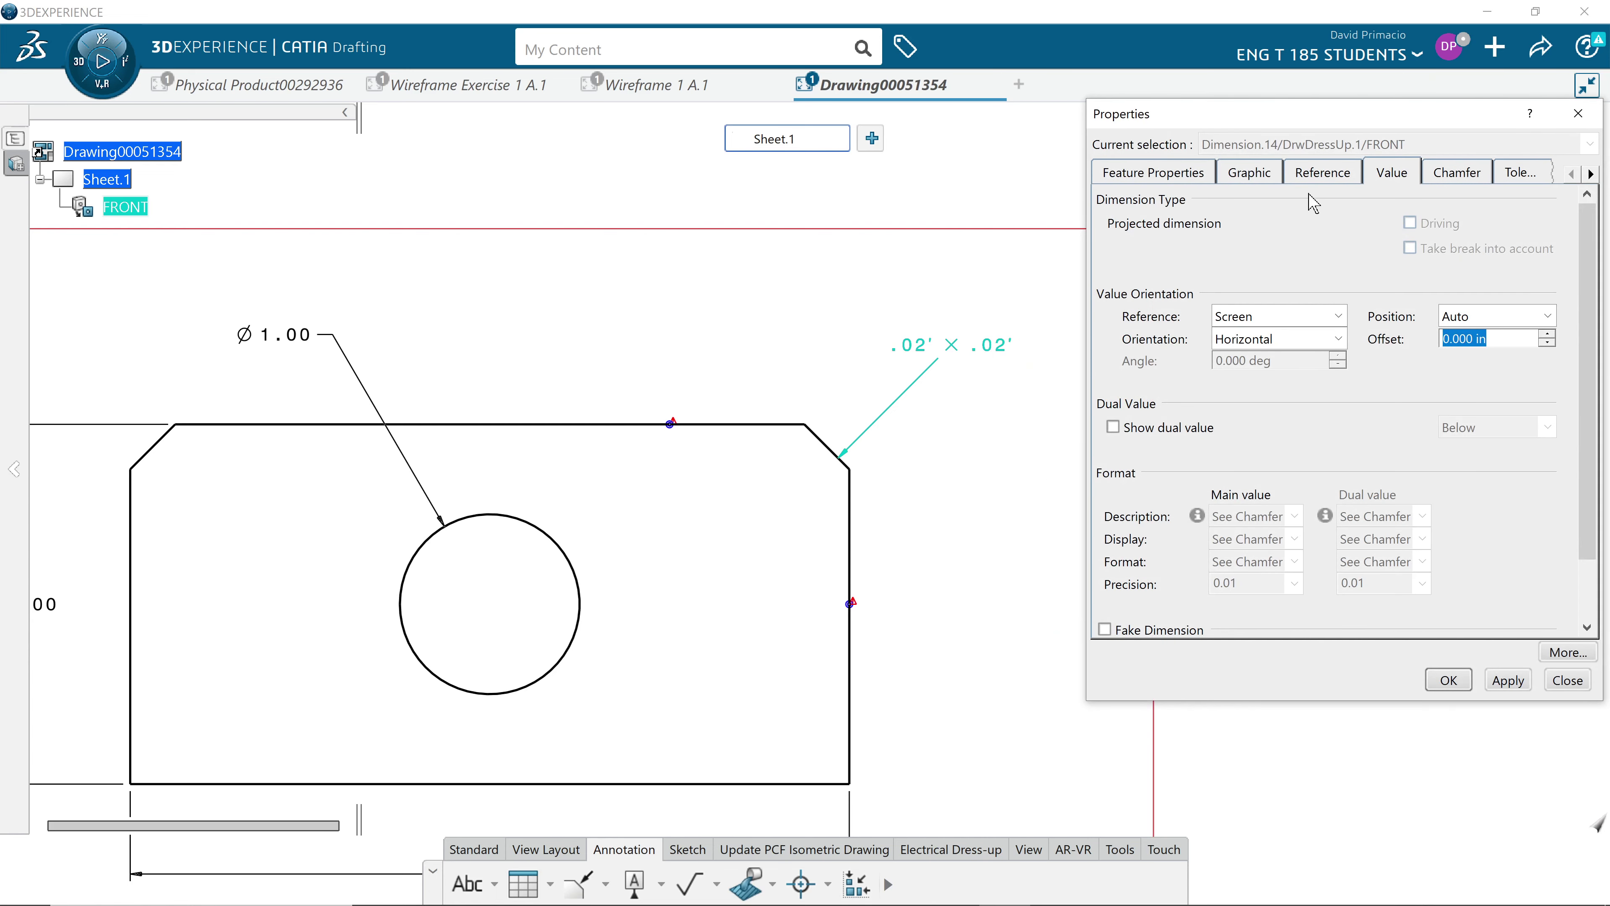
pyautogui.click(1518, 176)
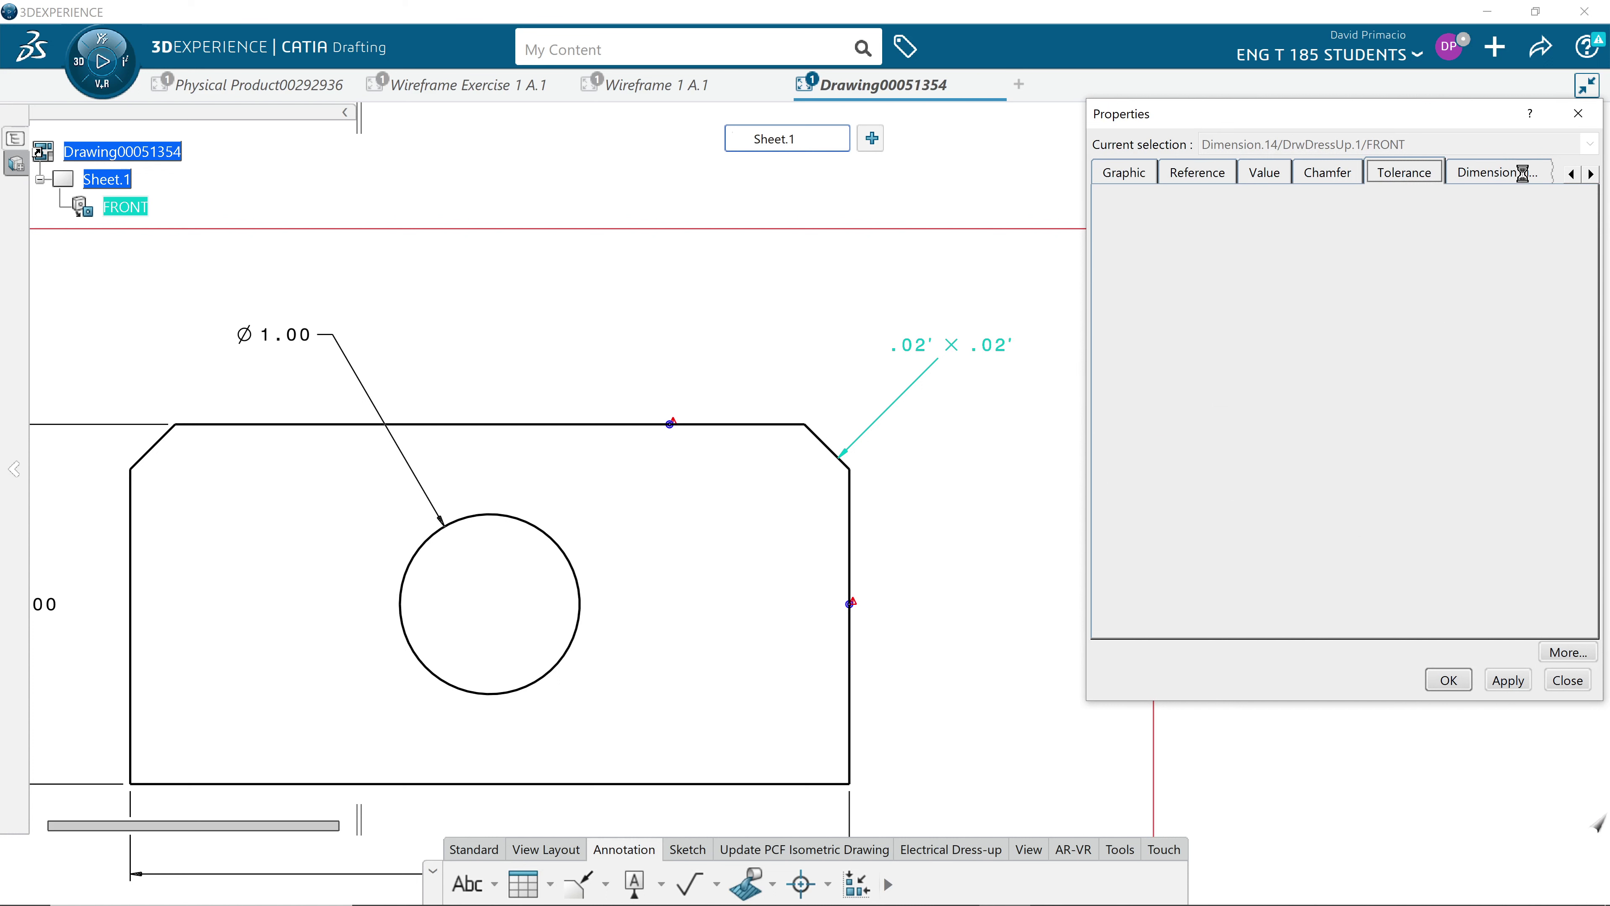
pyautogui.click(1505, 181)
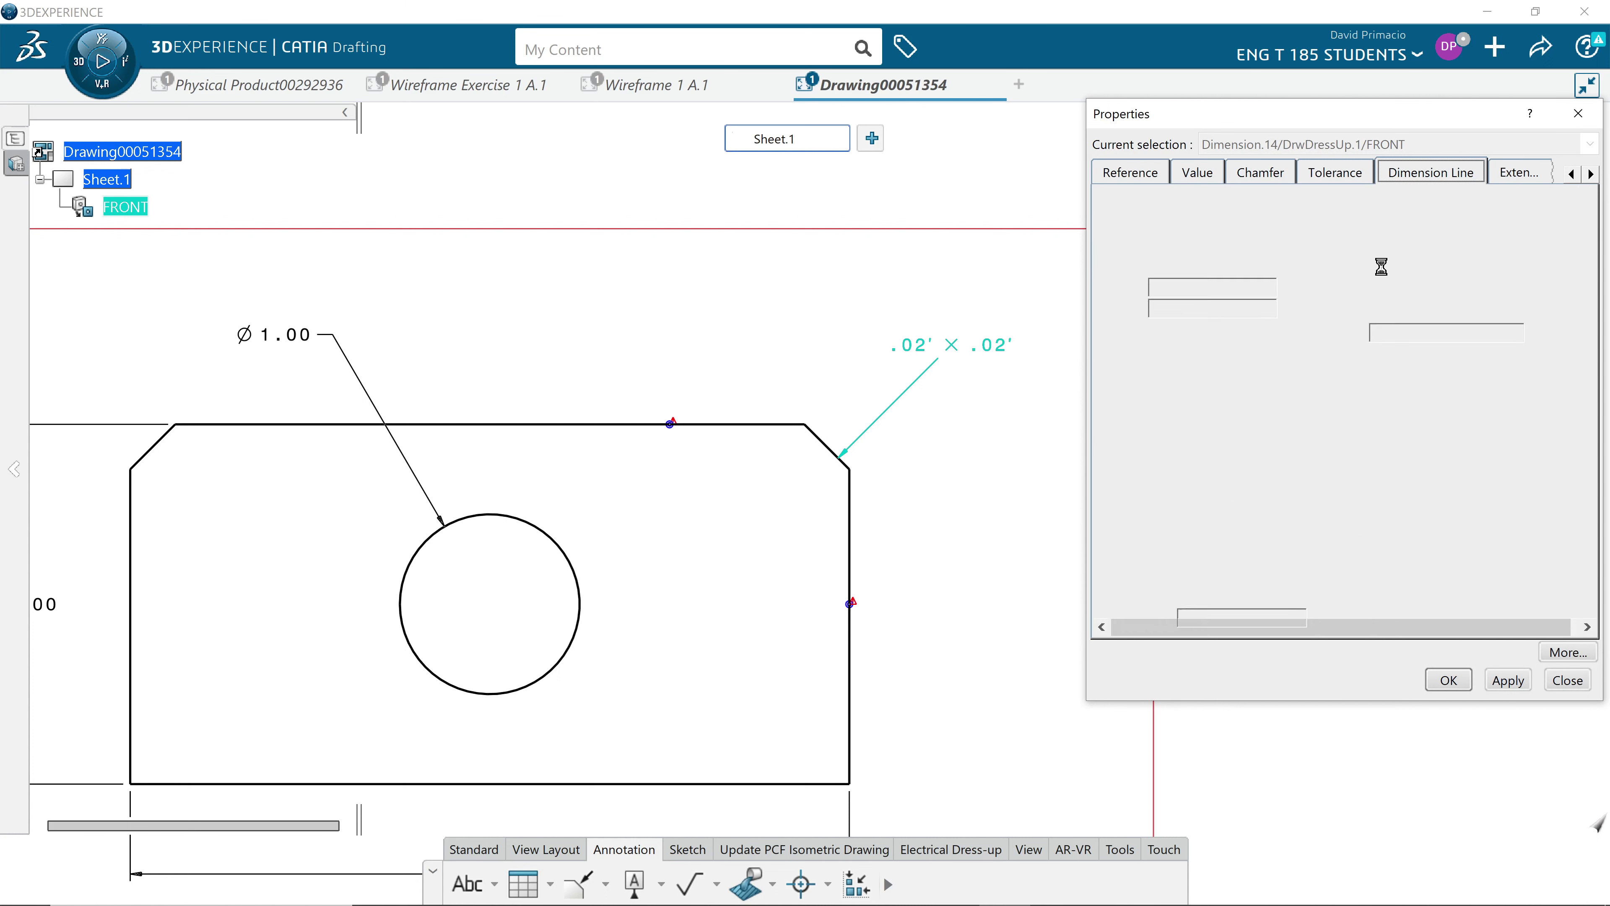
pyautogui.click(1327, 221)
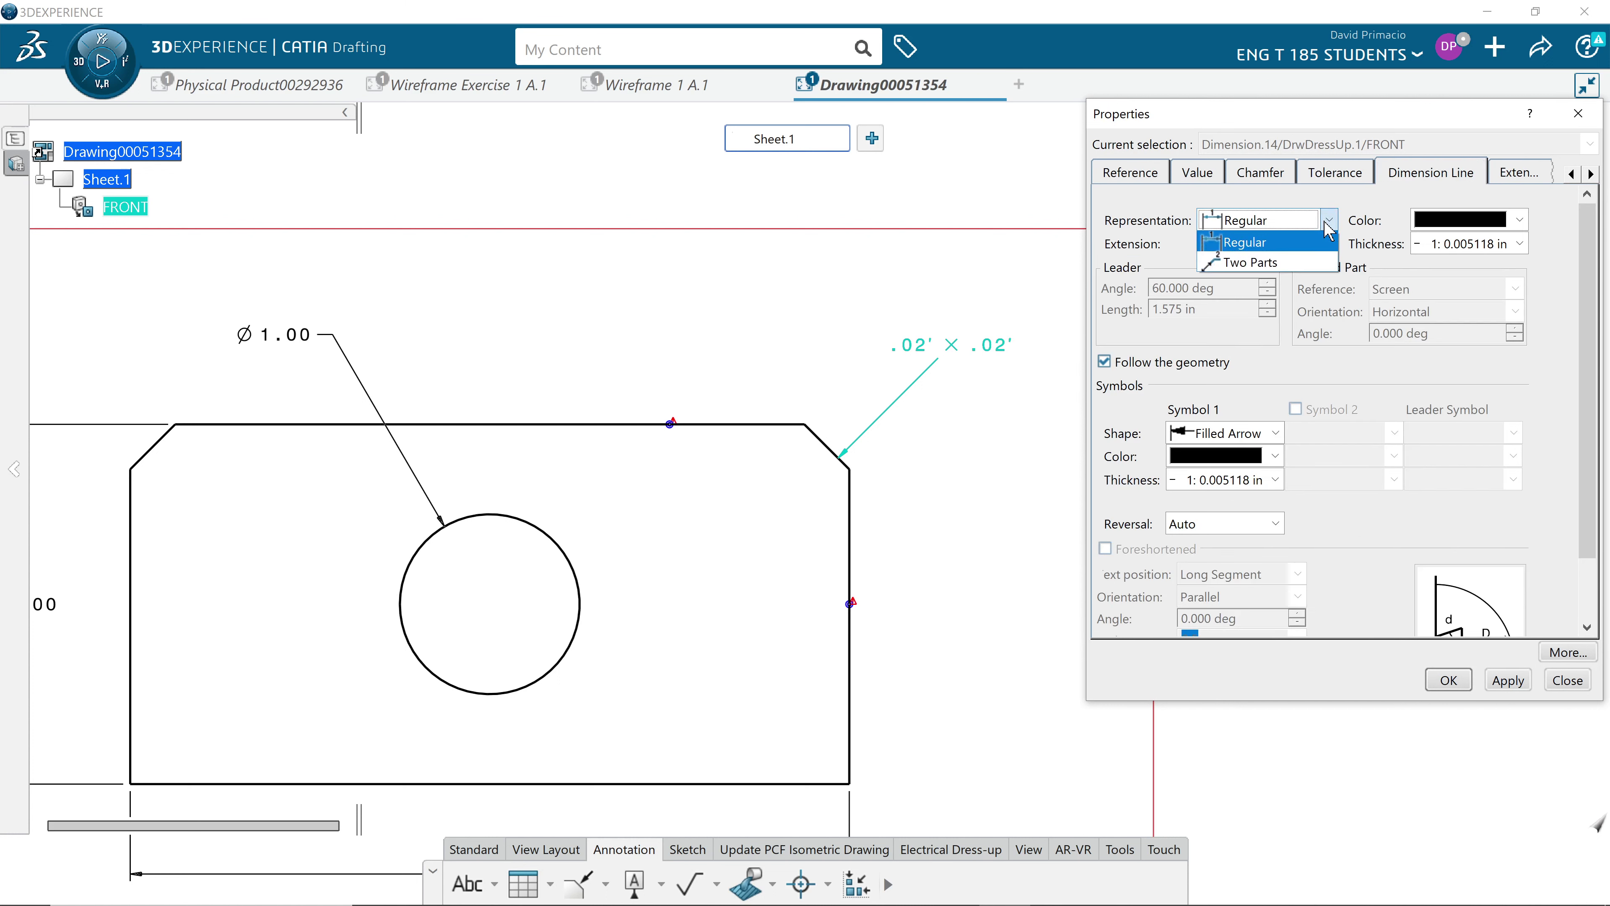
pyautogui.click(1269, 263)
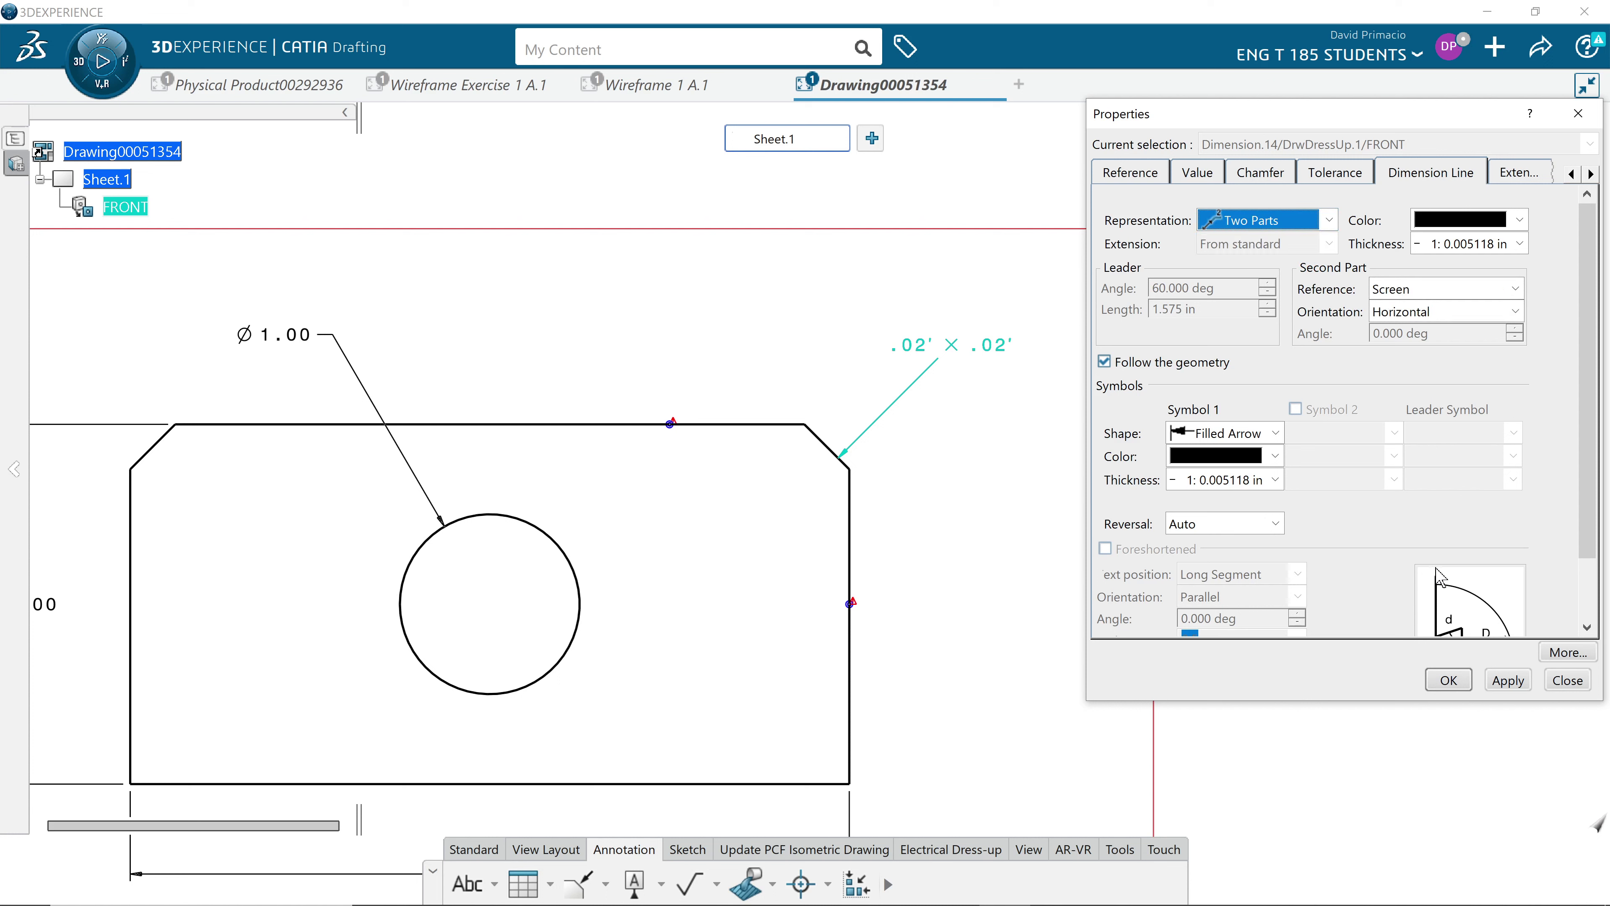
pyautogui.click(1495, 677)
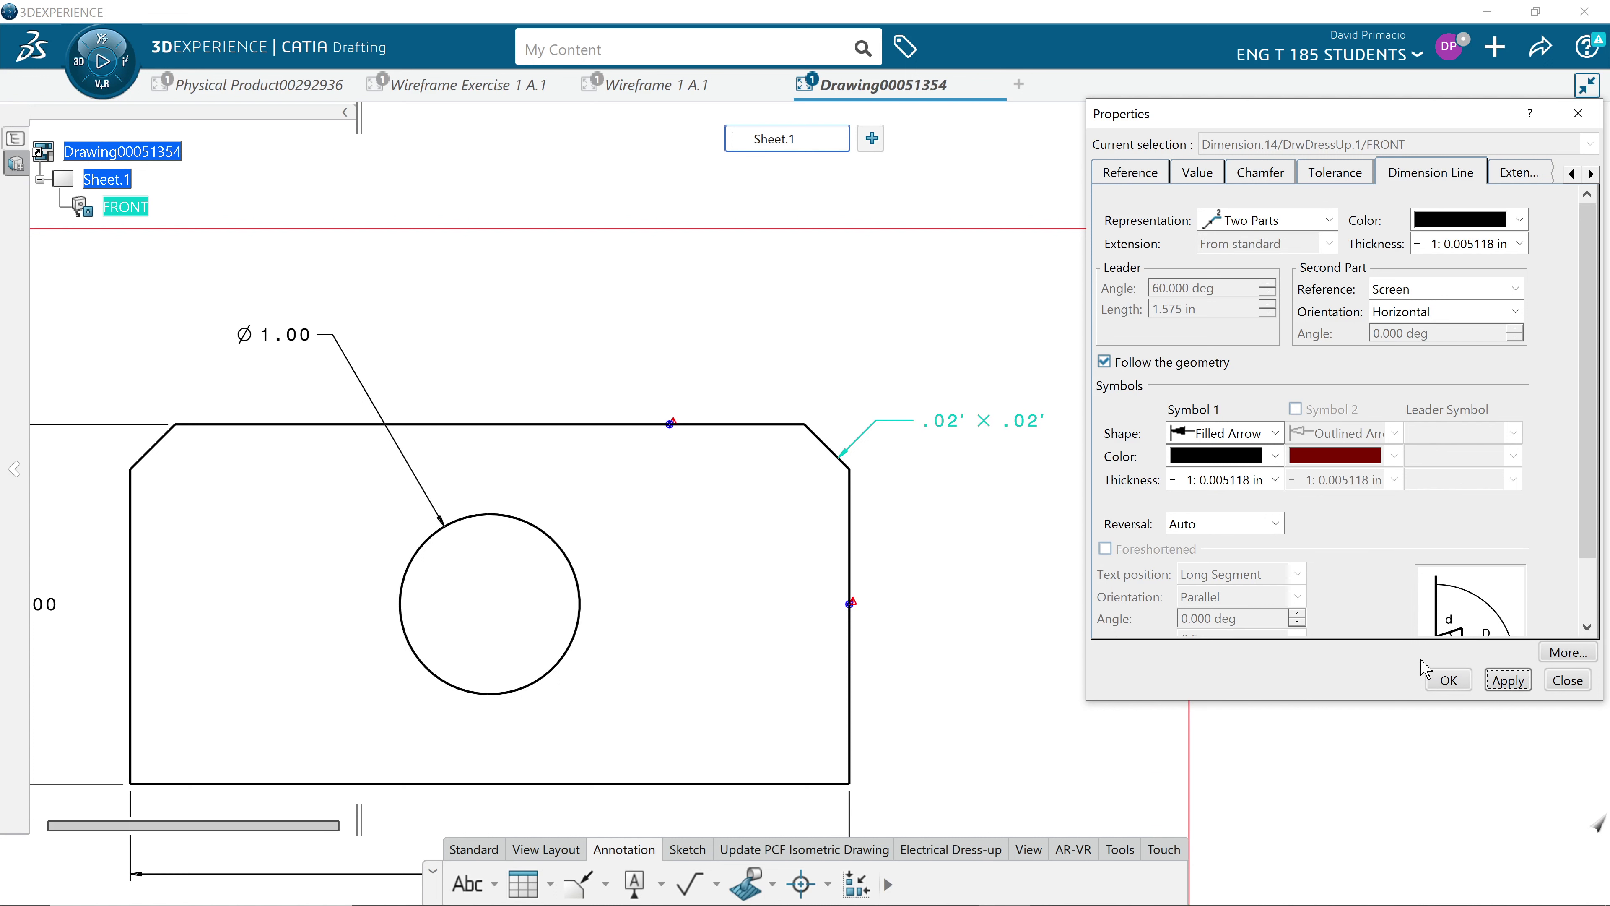
pyautogui.click(1449, 680)
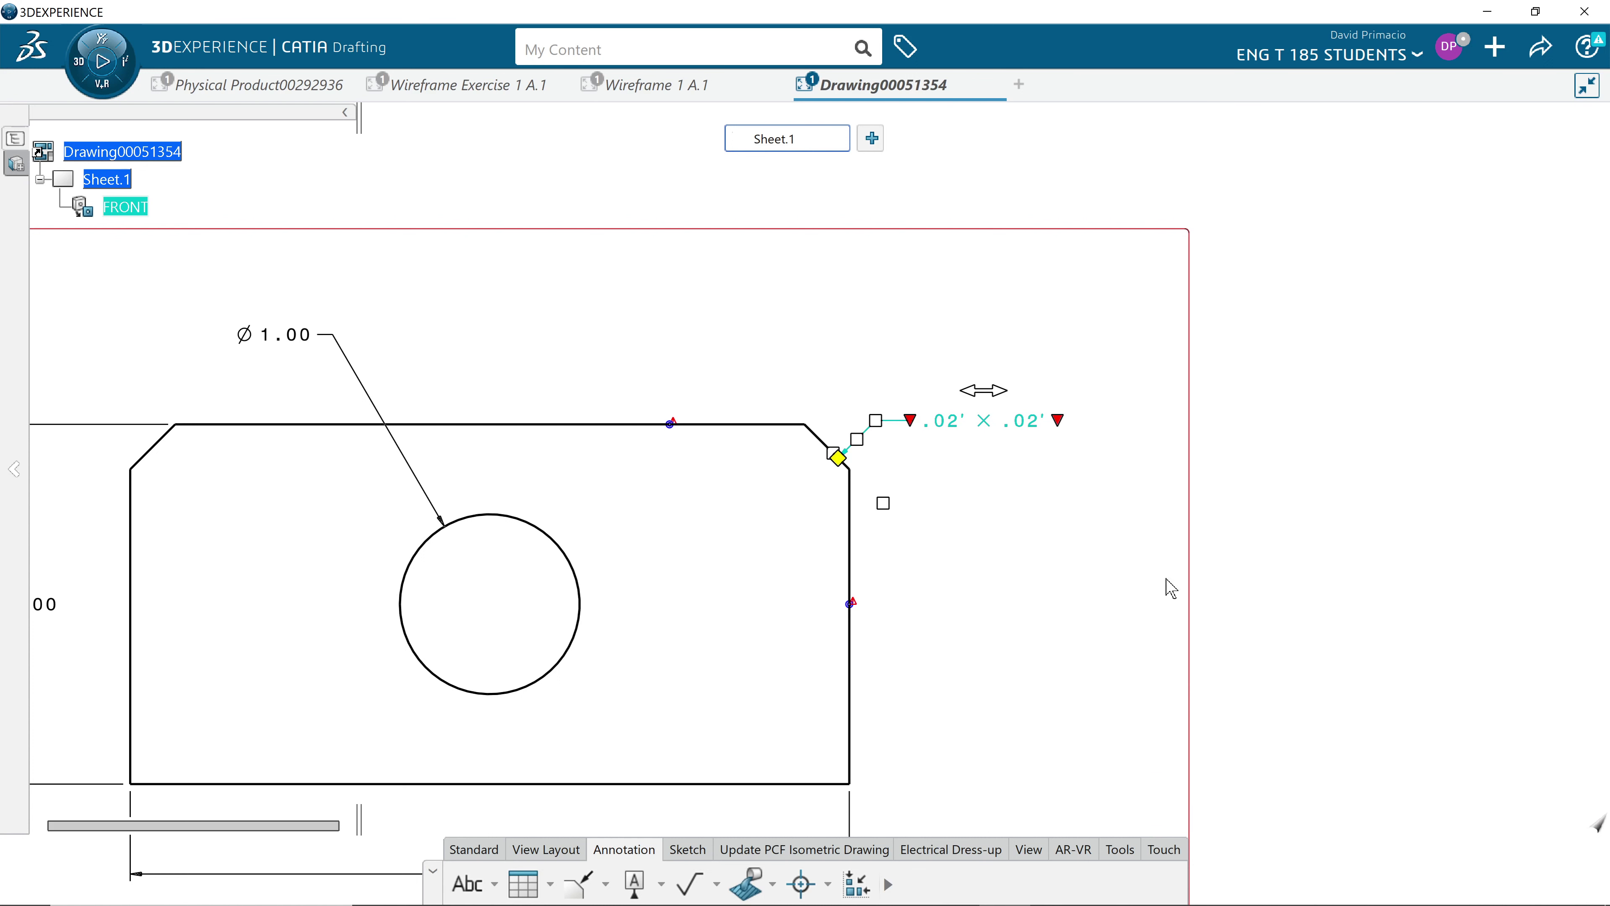
pyautogui.click(952, 474)
pyautogui.moveTo(953, 474); pyautogui.dragTo(931, 433, button='middle')
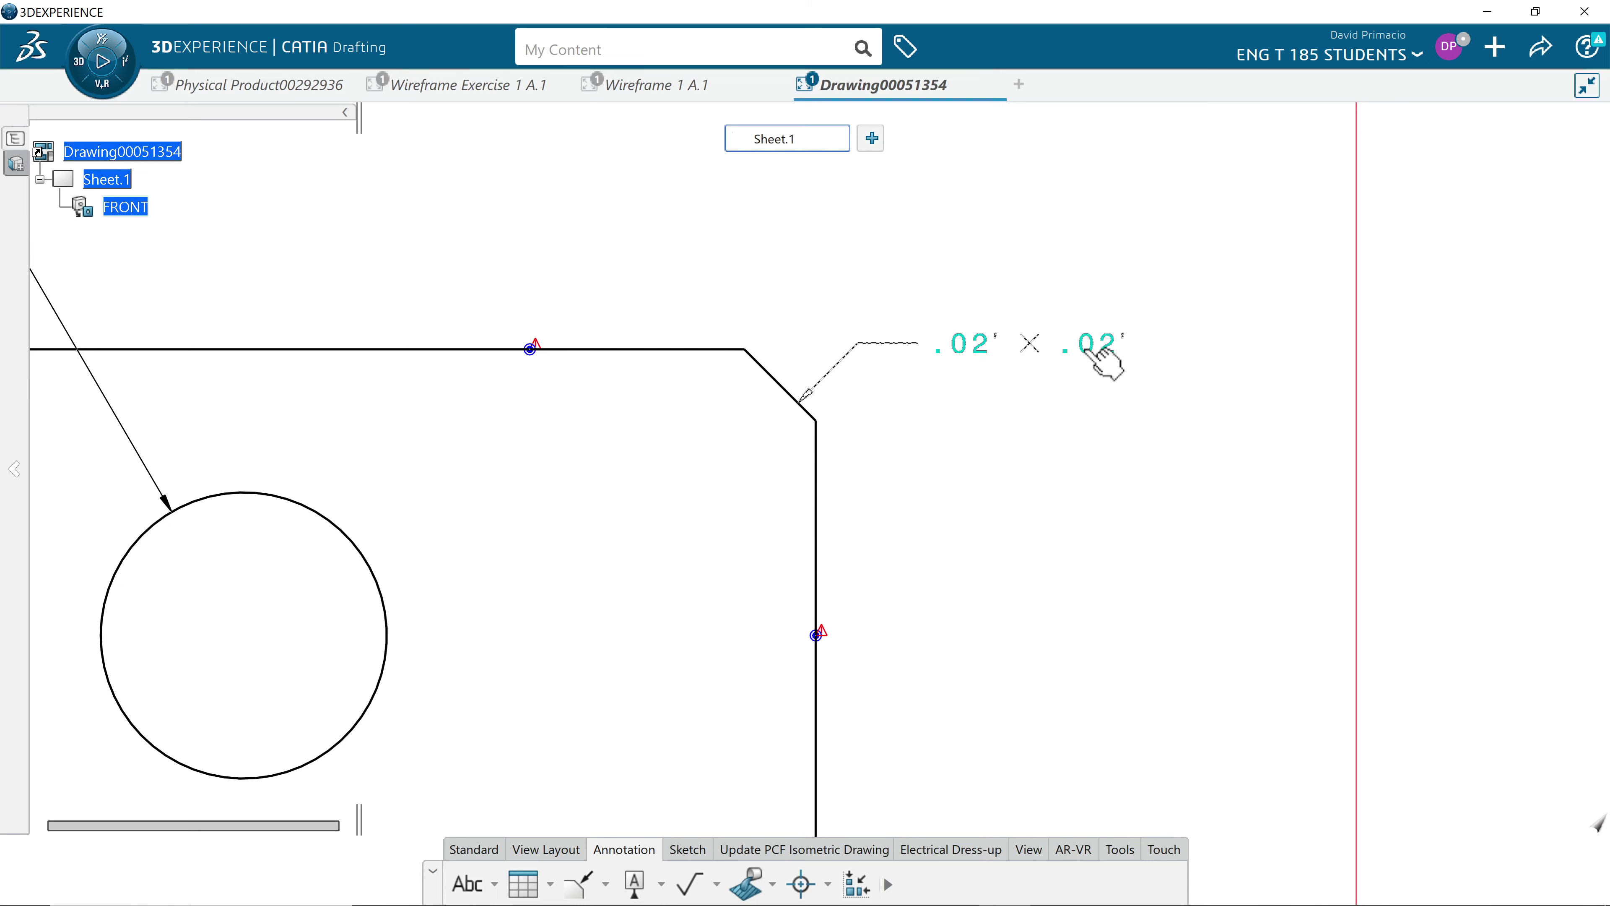
# Dimension the upper-right chamfer edge in Length x Angle format, placing .02' × 45° beside the corner.
pyautogui.moveTo(1074, 352); pyautogui.dragTo(1047, 393, button='middle')
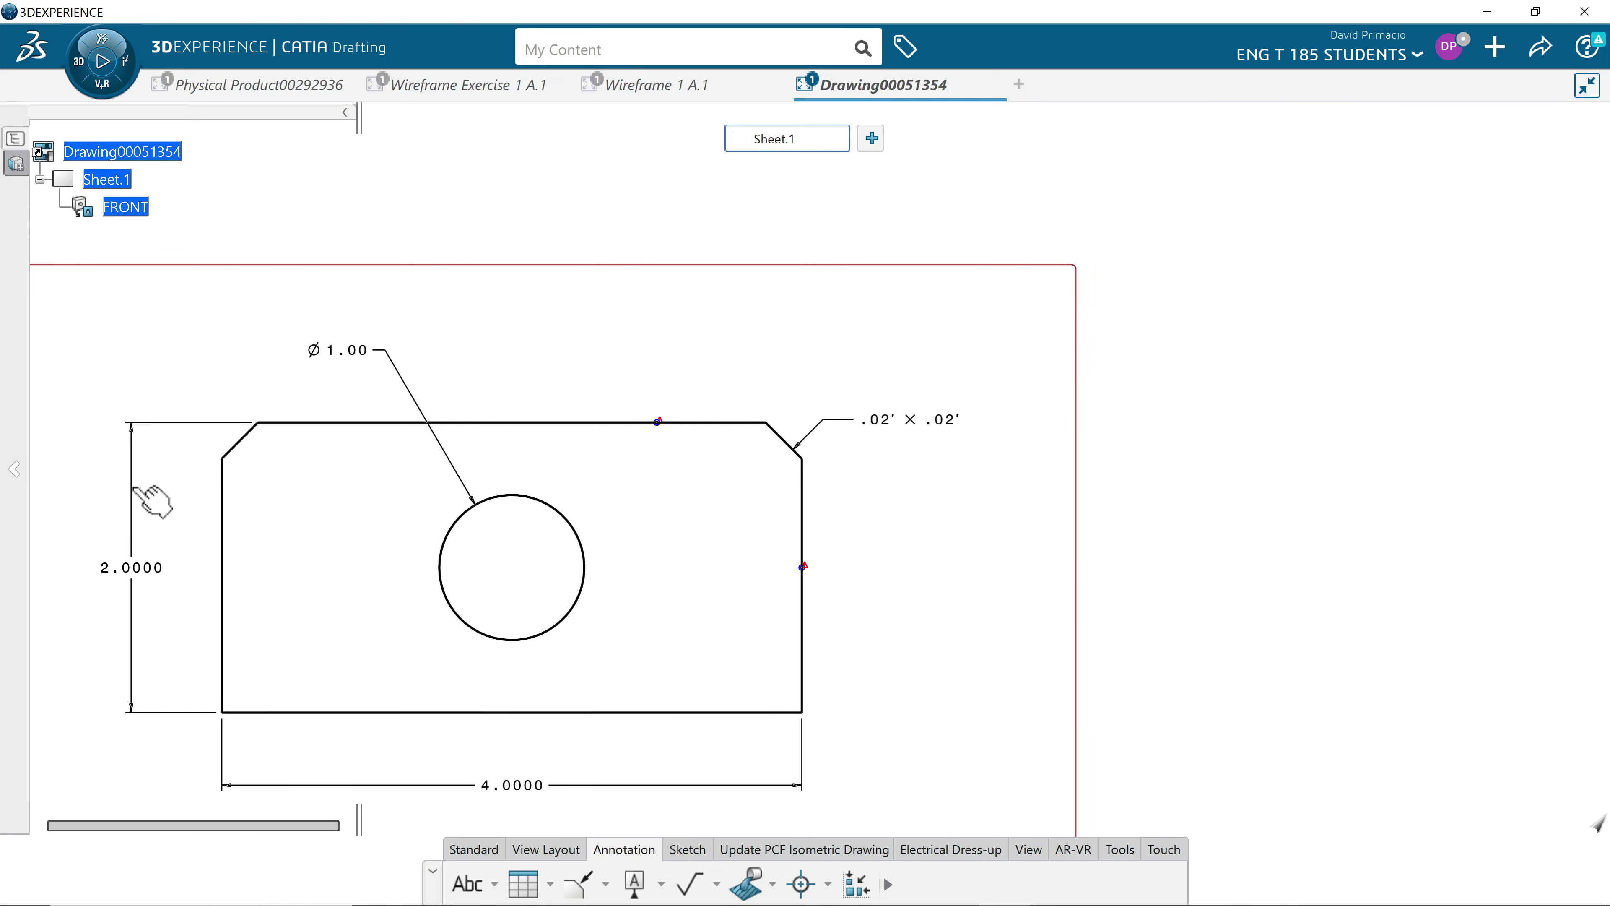
pyautogui.click(578, 895)
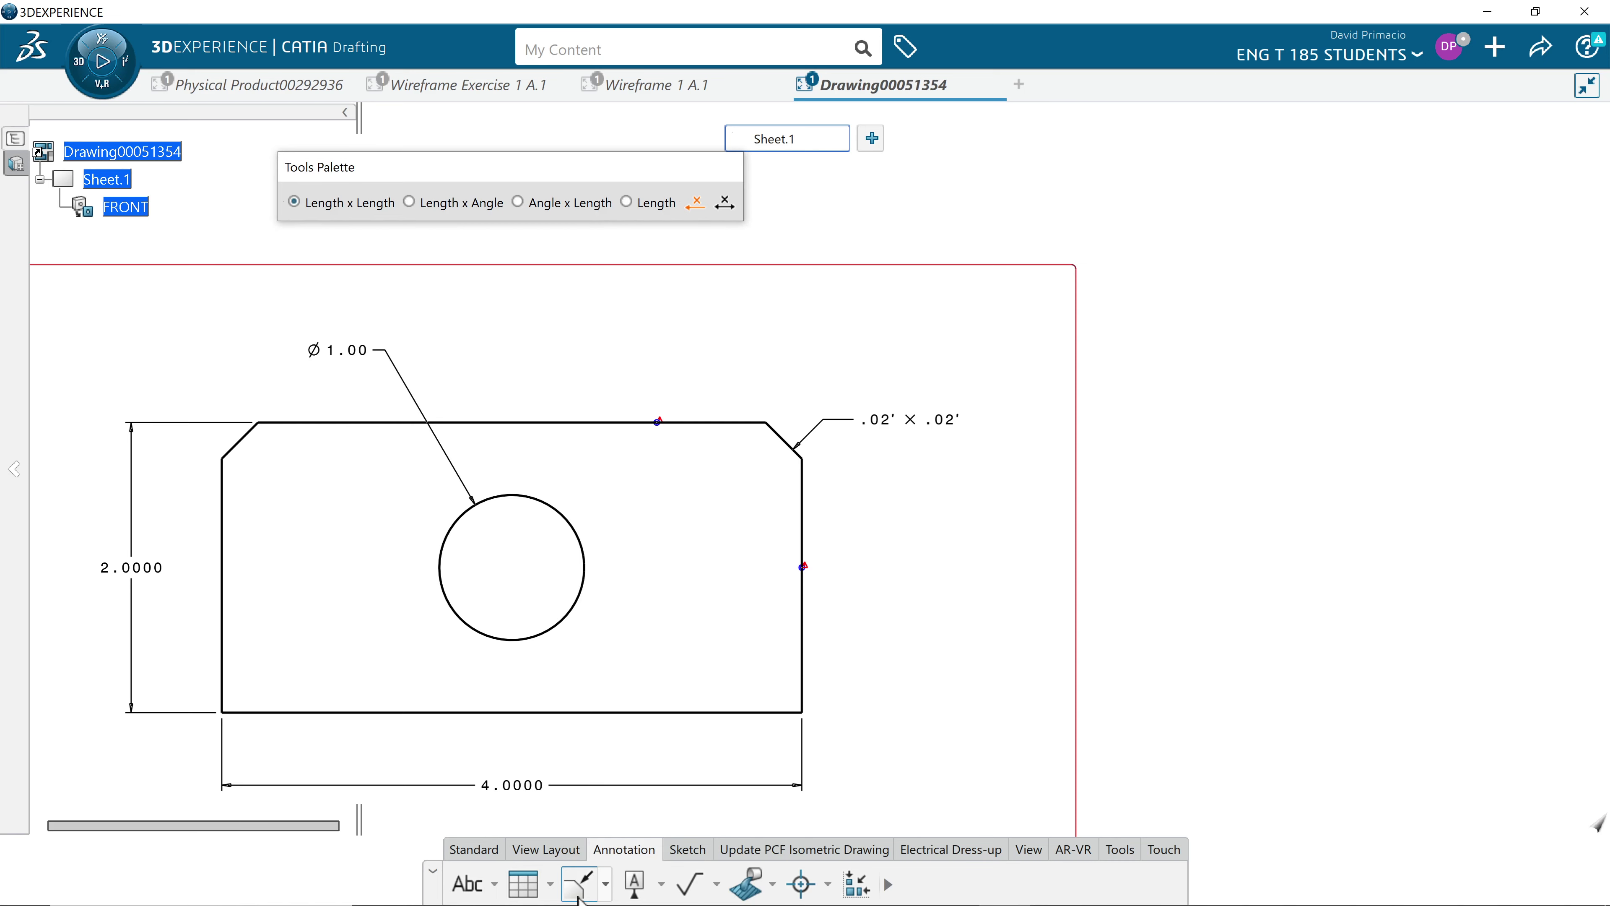
pyautogui.click(784, 439)
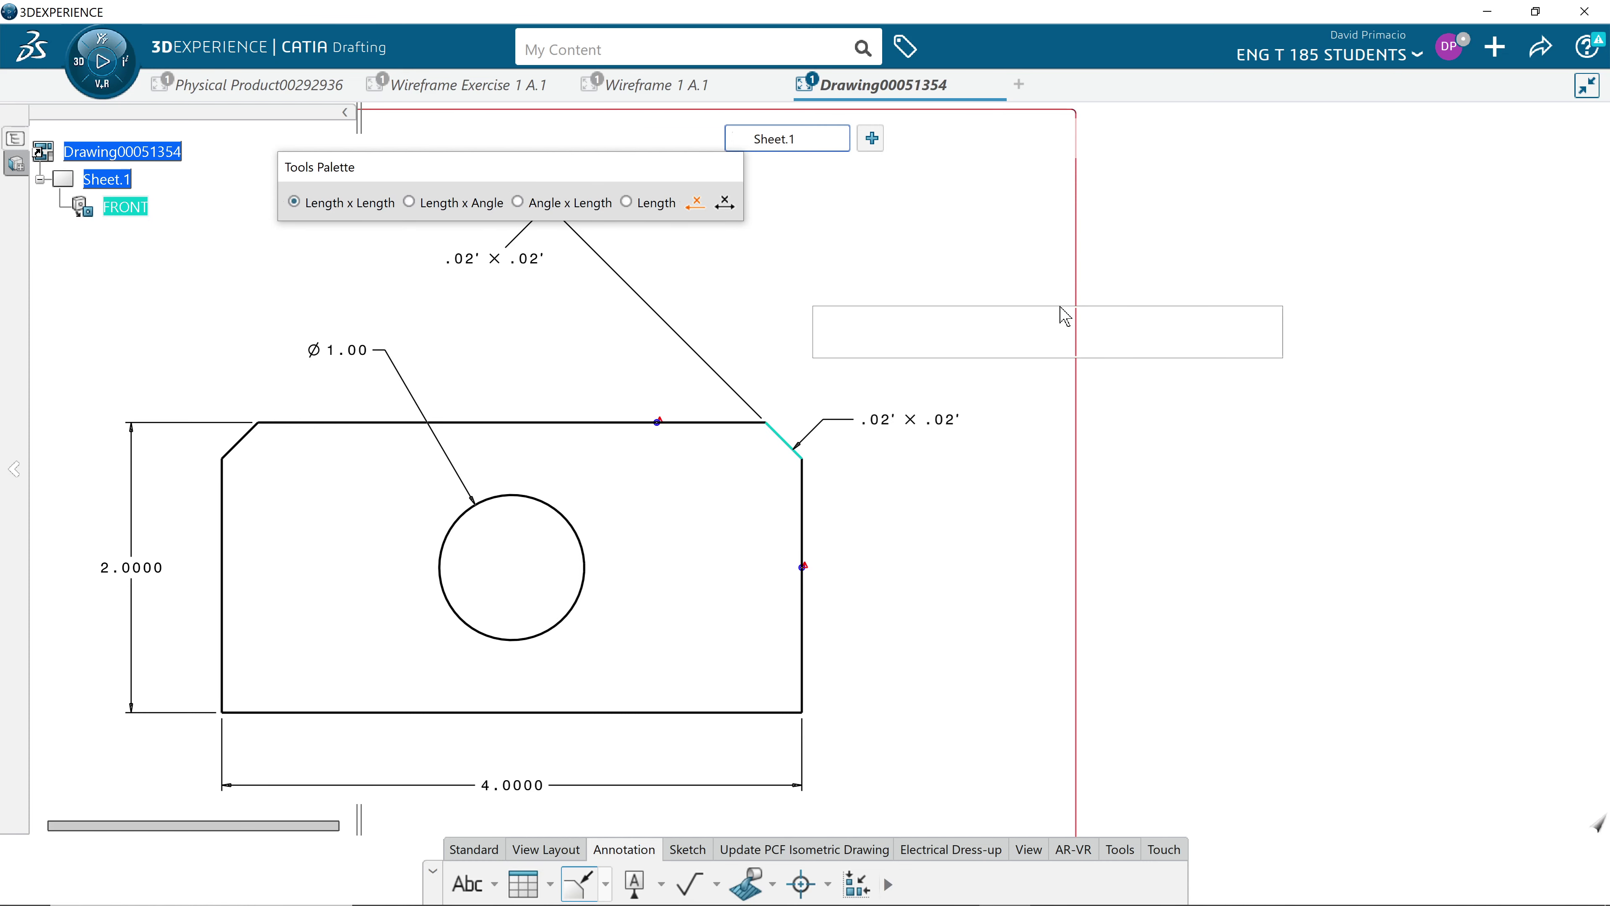
pyautogui.moveTo(1064, 314); pyautogui.dragTo(1065, 320)
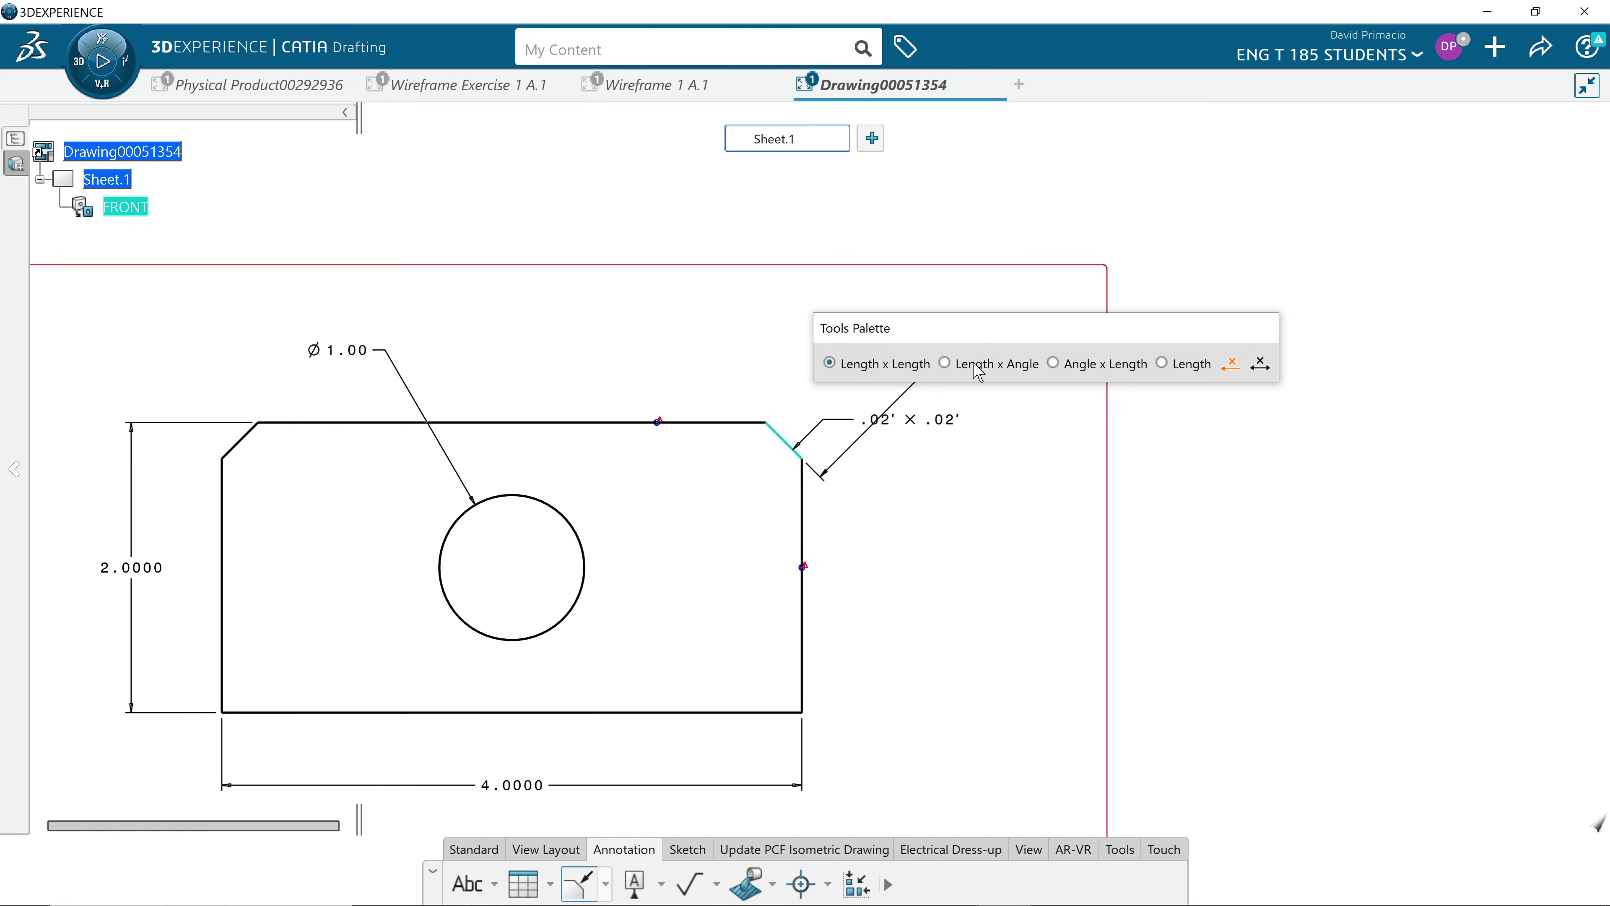
pyautogui.click(946, 363)
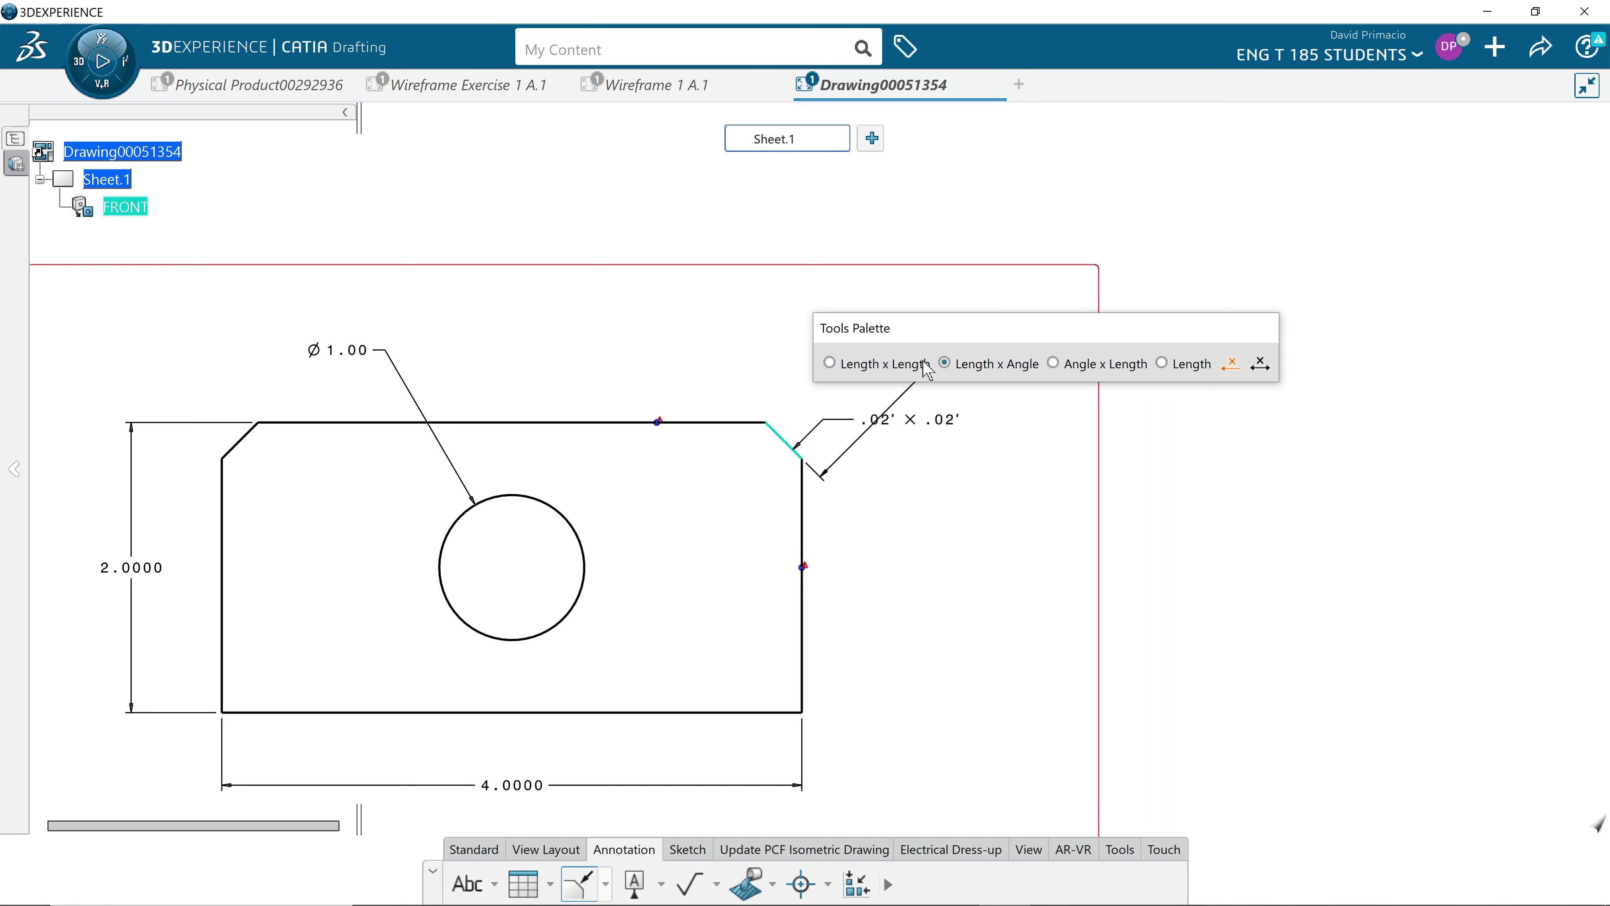
pyautogui.press('Left')
pyautogui.press('Down')
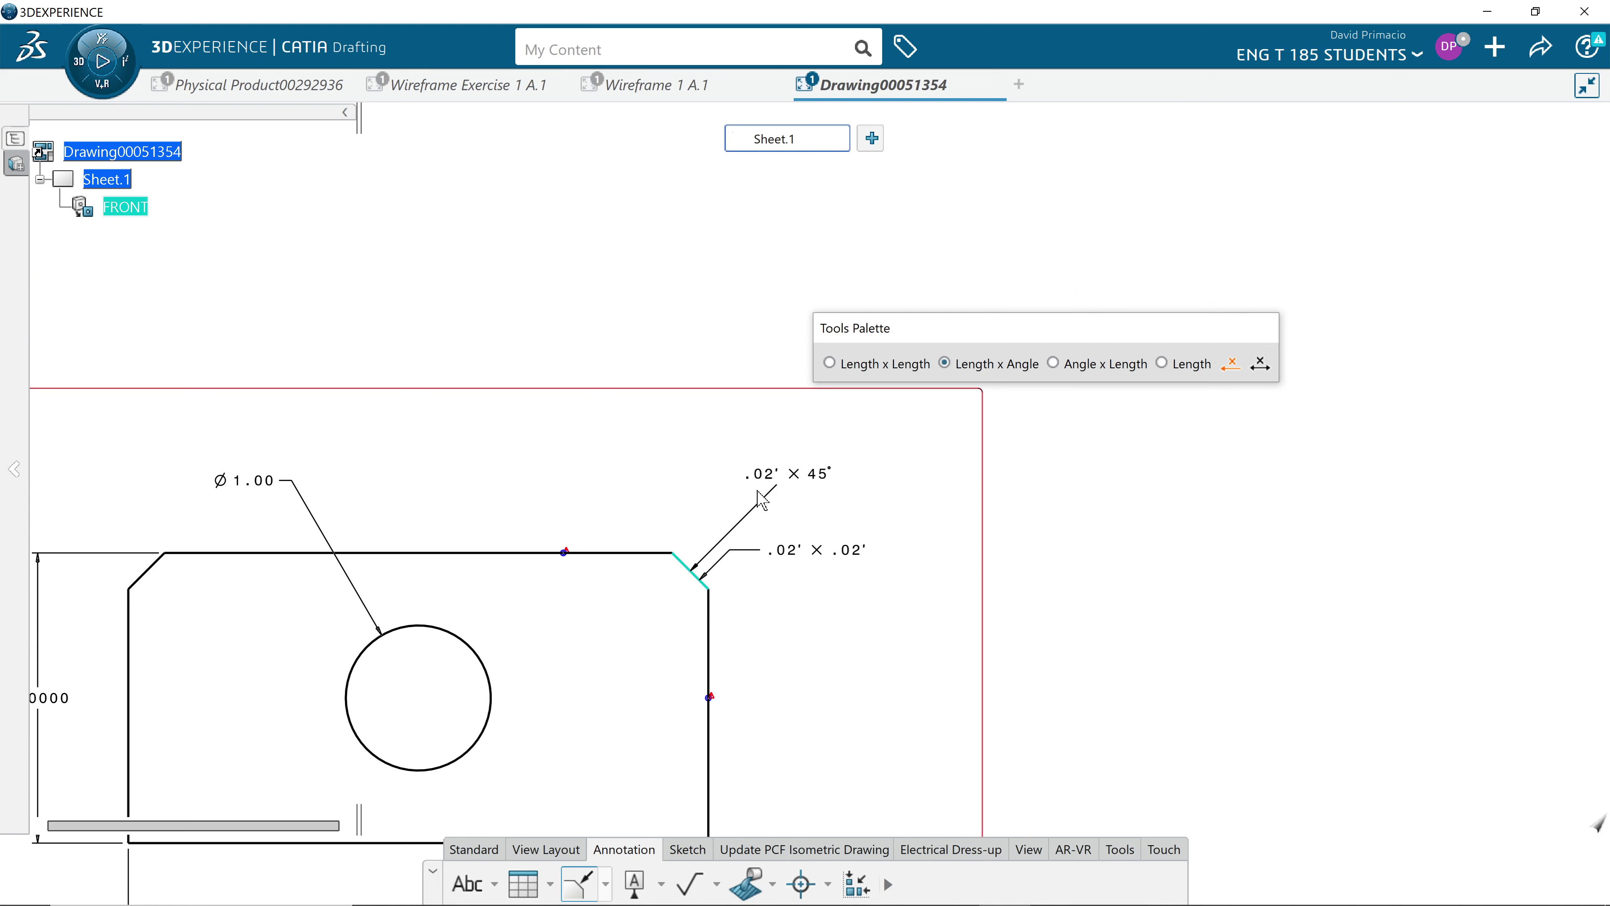
pyautogui.click(763, 500)
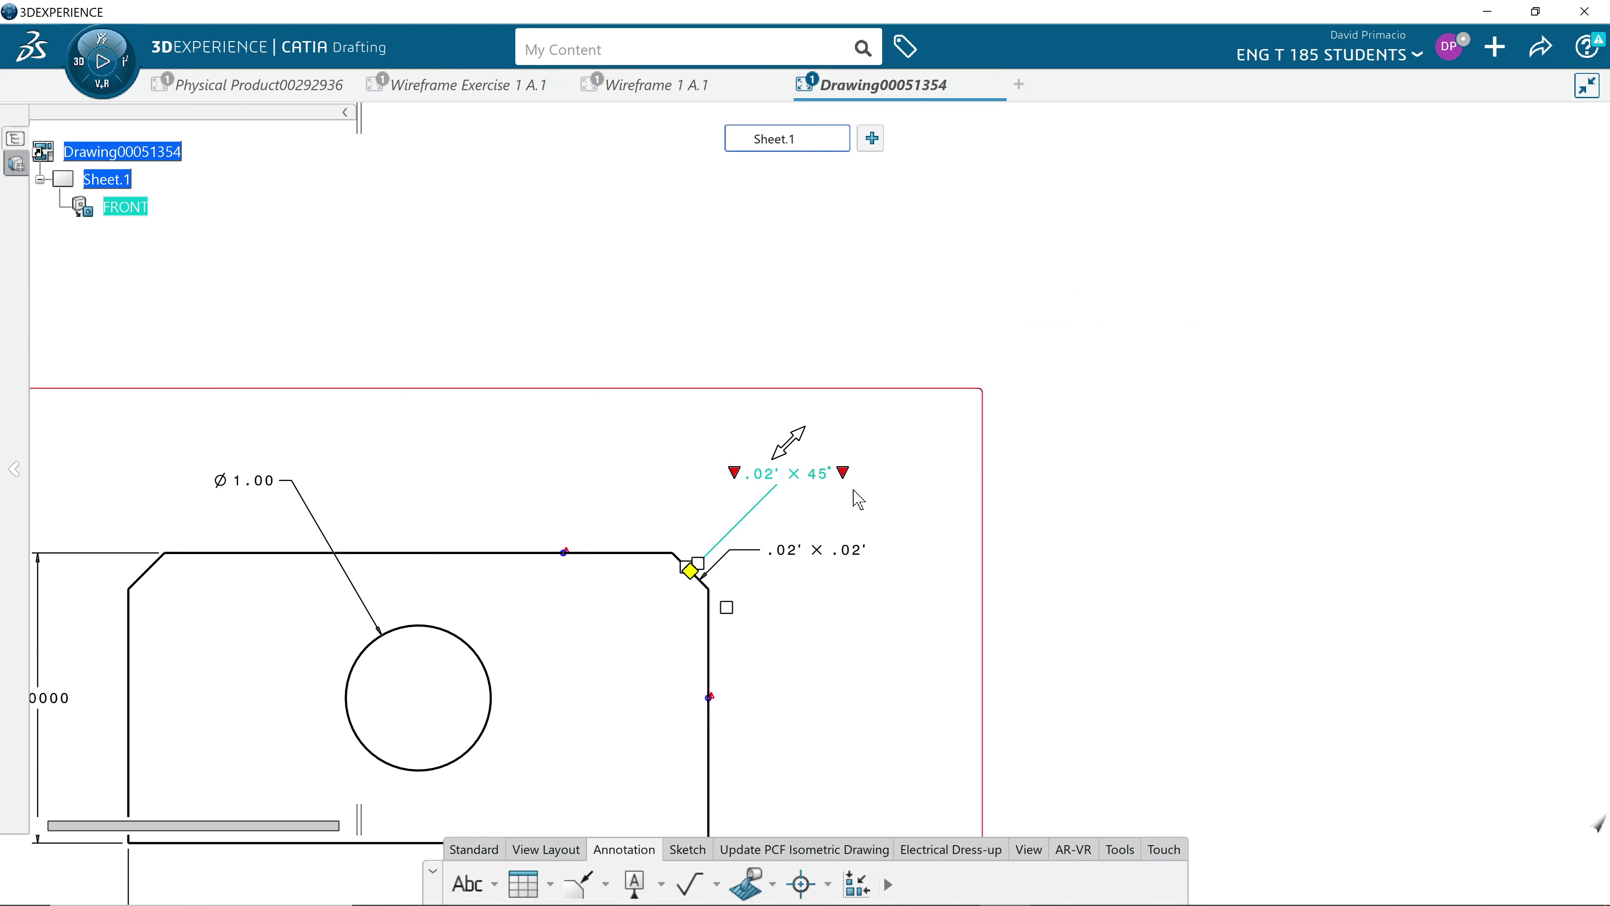
pyautogui.rightClick(814, 476)
# Set the .02' × 45° callout's dimension line representation to Two Parts.
pyautogui.click(841, 583)
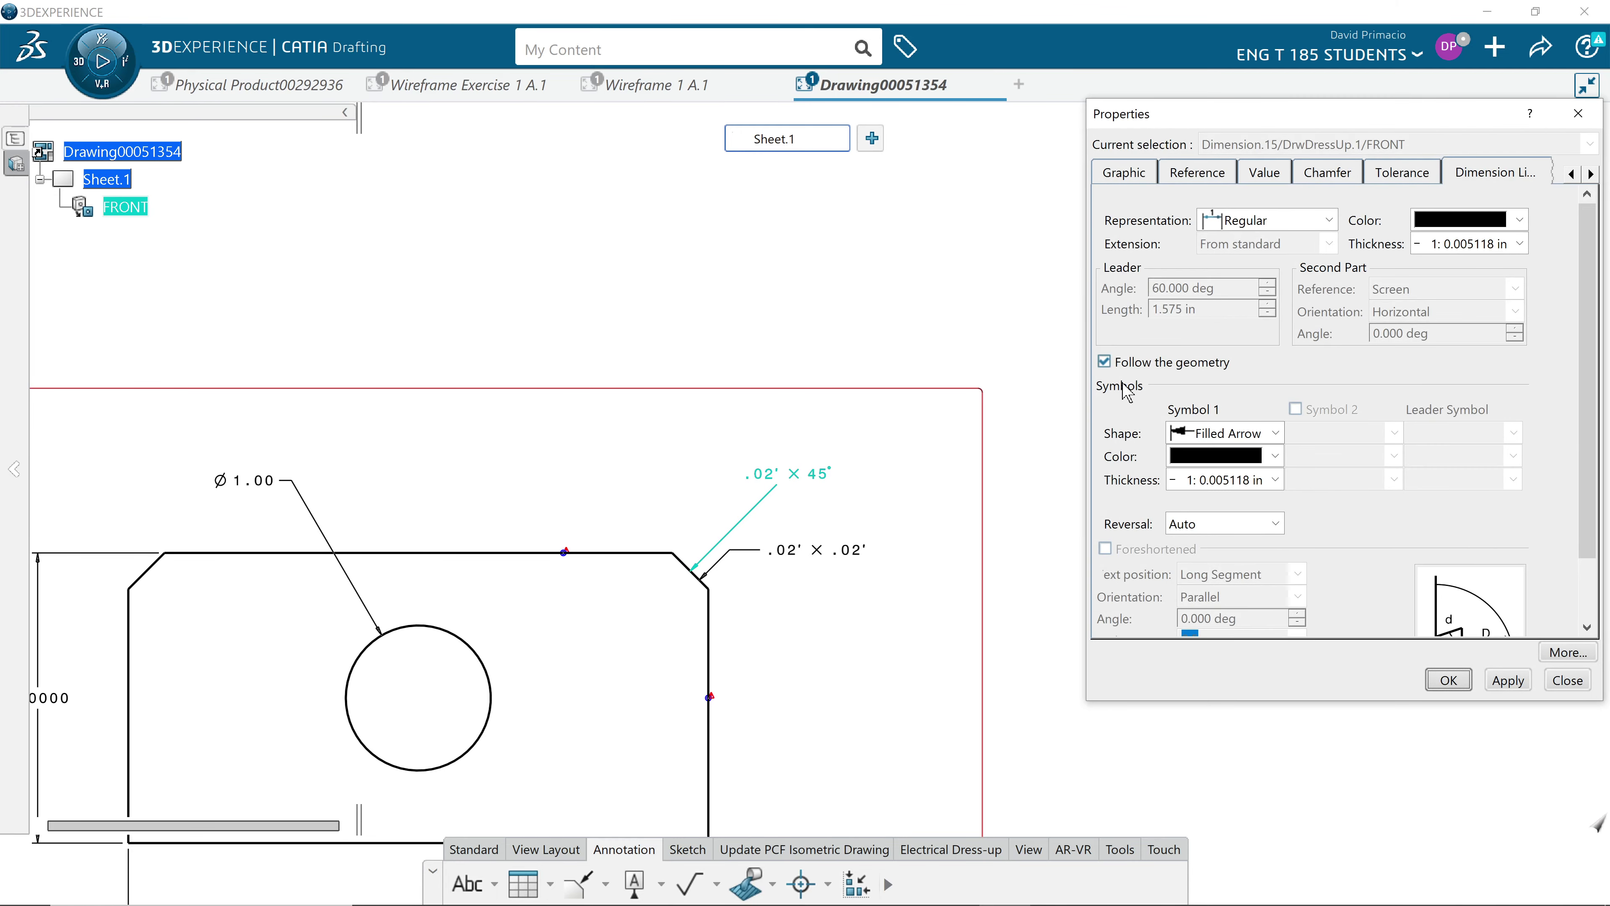
pyautogui.click(1275, 226)
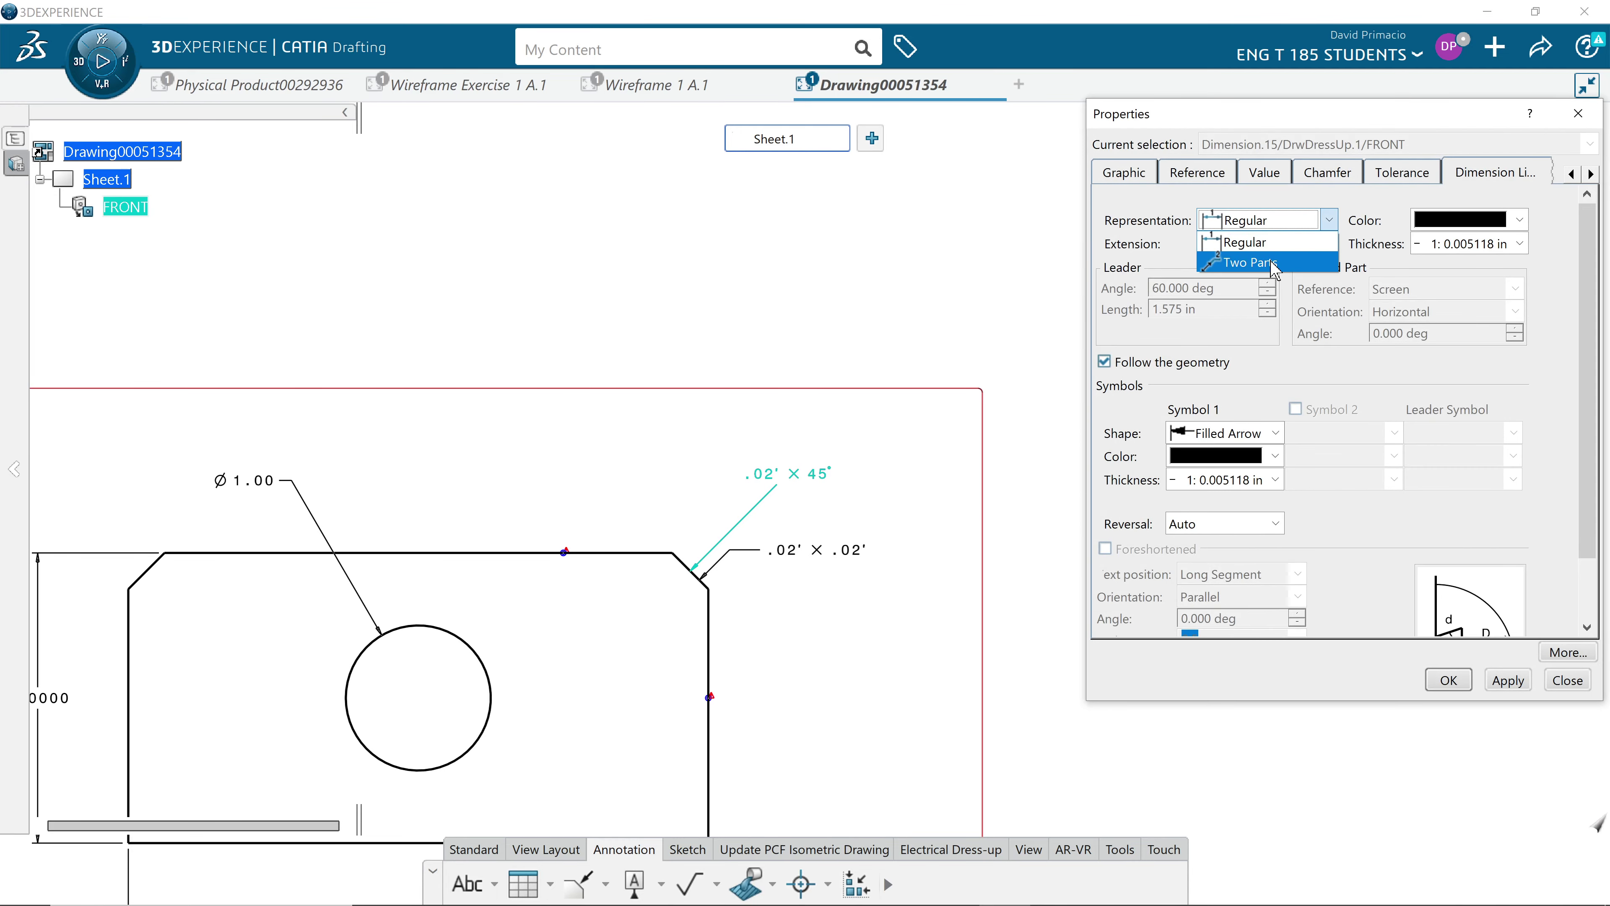
pyautogui.click(1252, 262)
pyautogui.click(1508, 680)
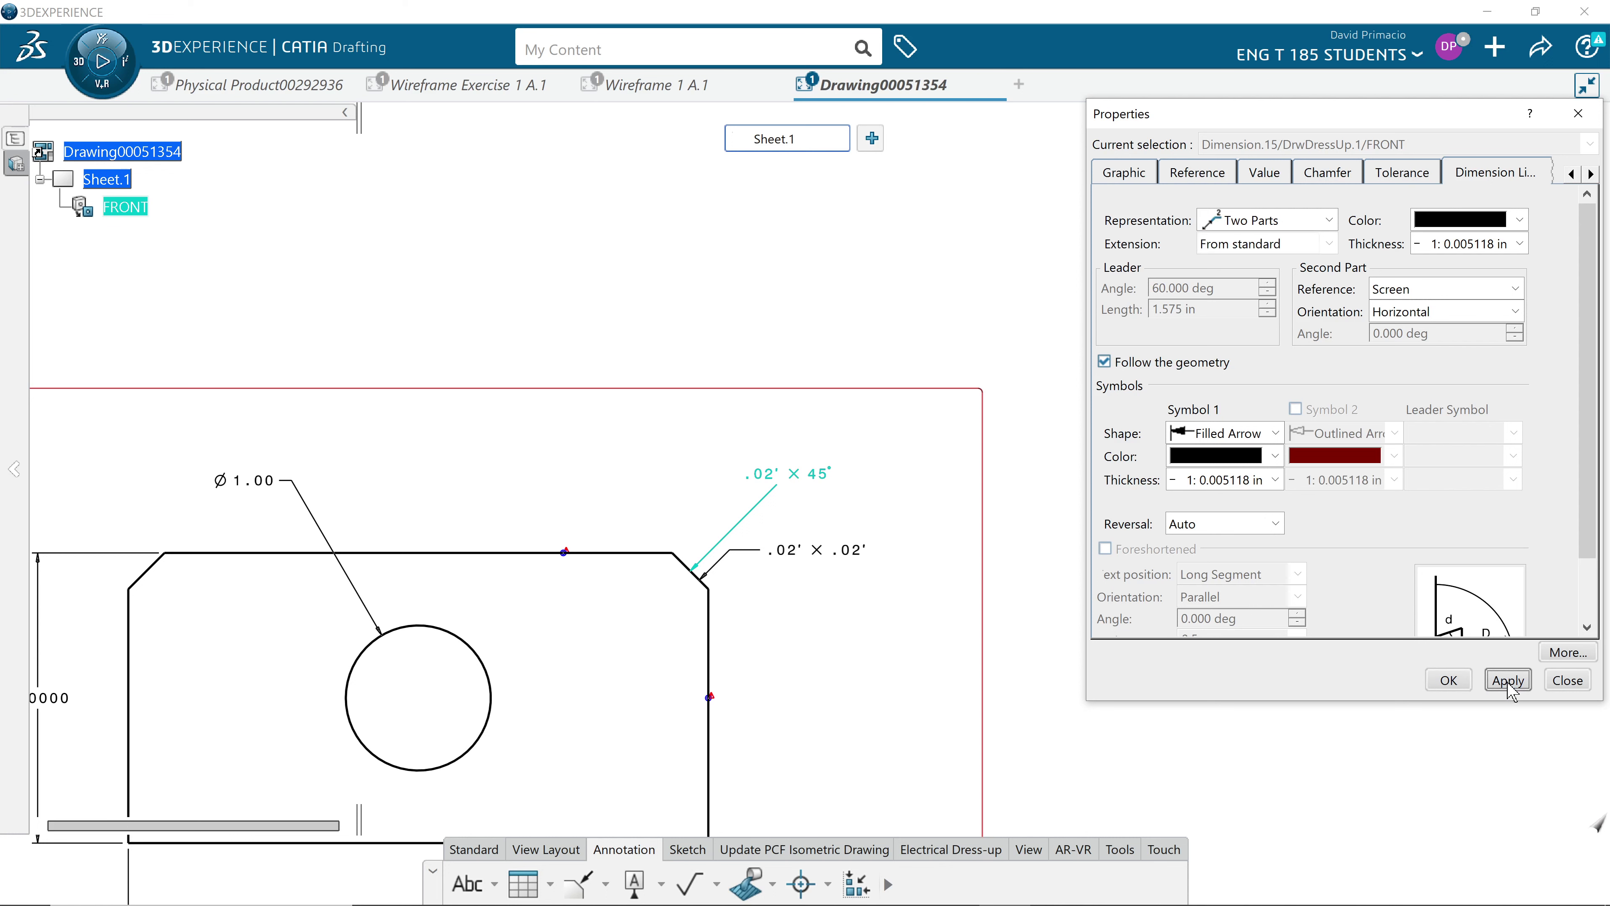
pyautogui.click(1448, 680)
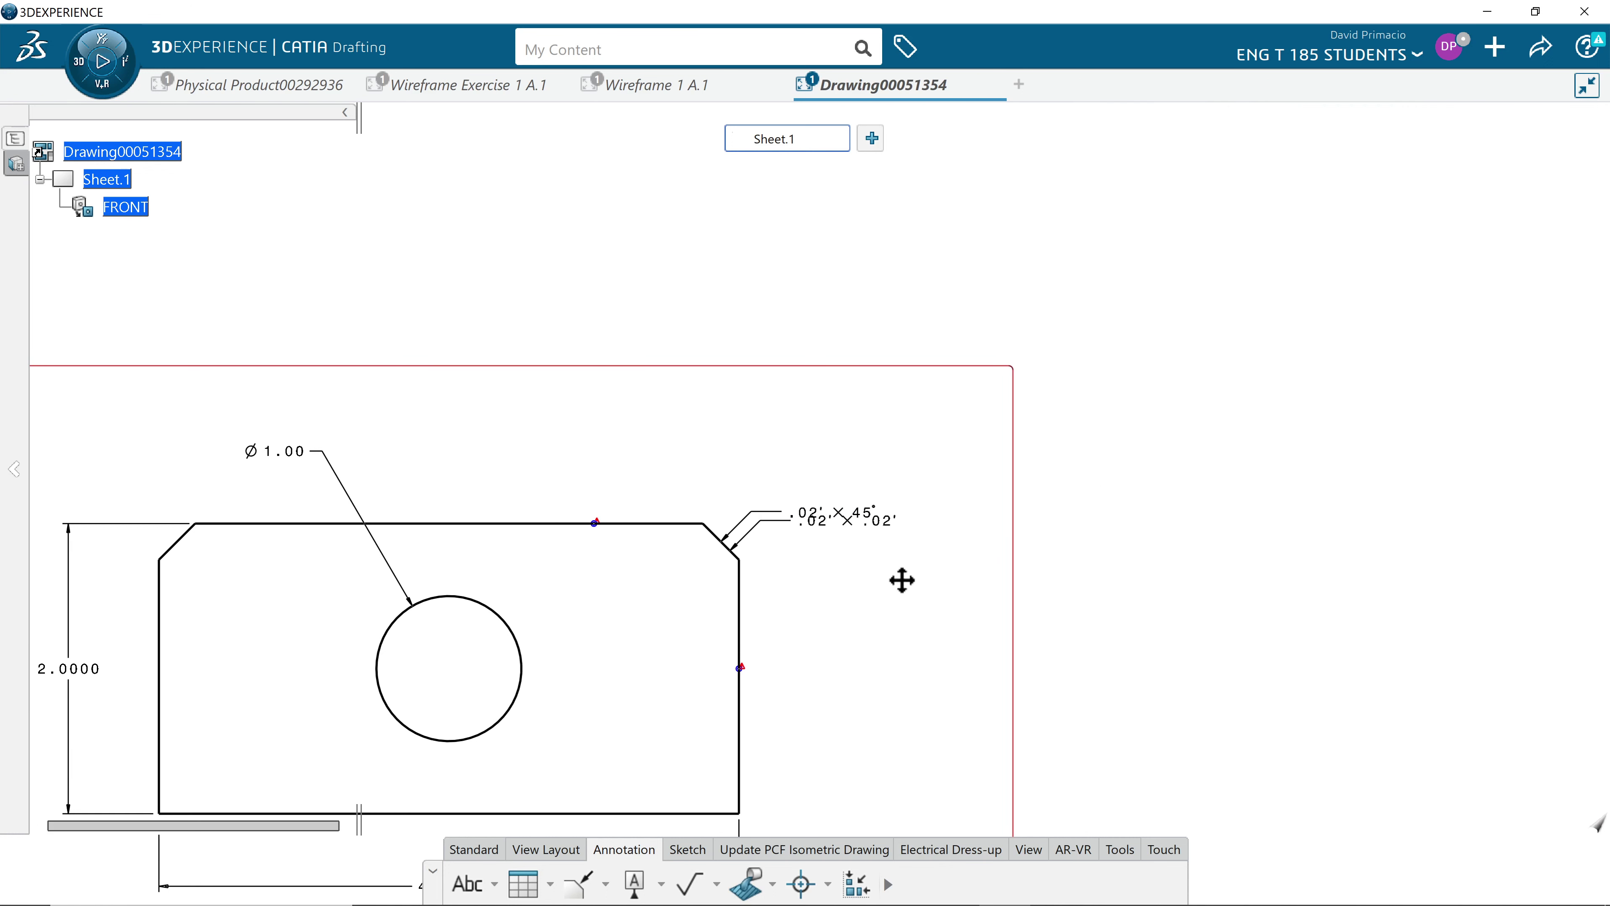
# Reposition the callout text and box-select both chamfer callouts together.
pyautogui.scroll(3, 902, 579)
pyautogui.moveTo(887, 571)
pyautogui.mouseDown()
pyautogui.moveTo(862, 593)
pyautogui.moveTo(843, 555)
pyautogui.moveTo(853, 570)
pyautogui.moveTo(757, 568)
pyautogui.moveTo(761, 600)
pyautogui.moveTo(821, 643)
pyautogui.mouseUp()
pyautogui.moveTo(701, 429); pyautogui.dragTo(1278, 702)
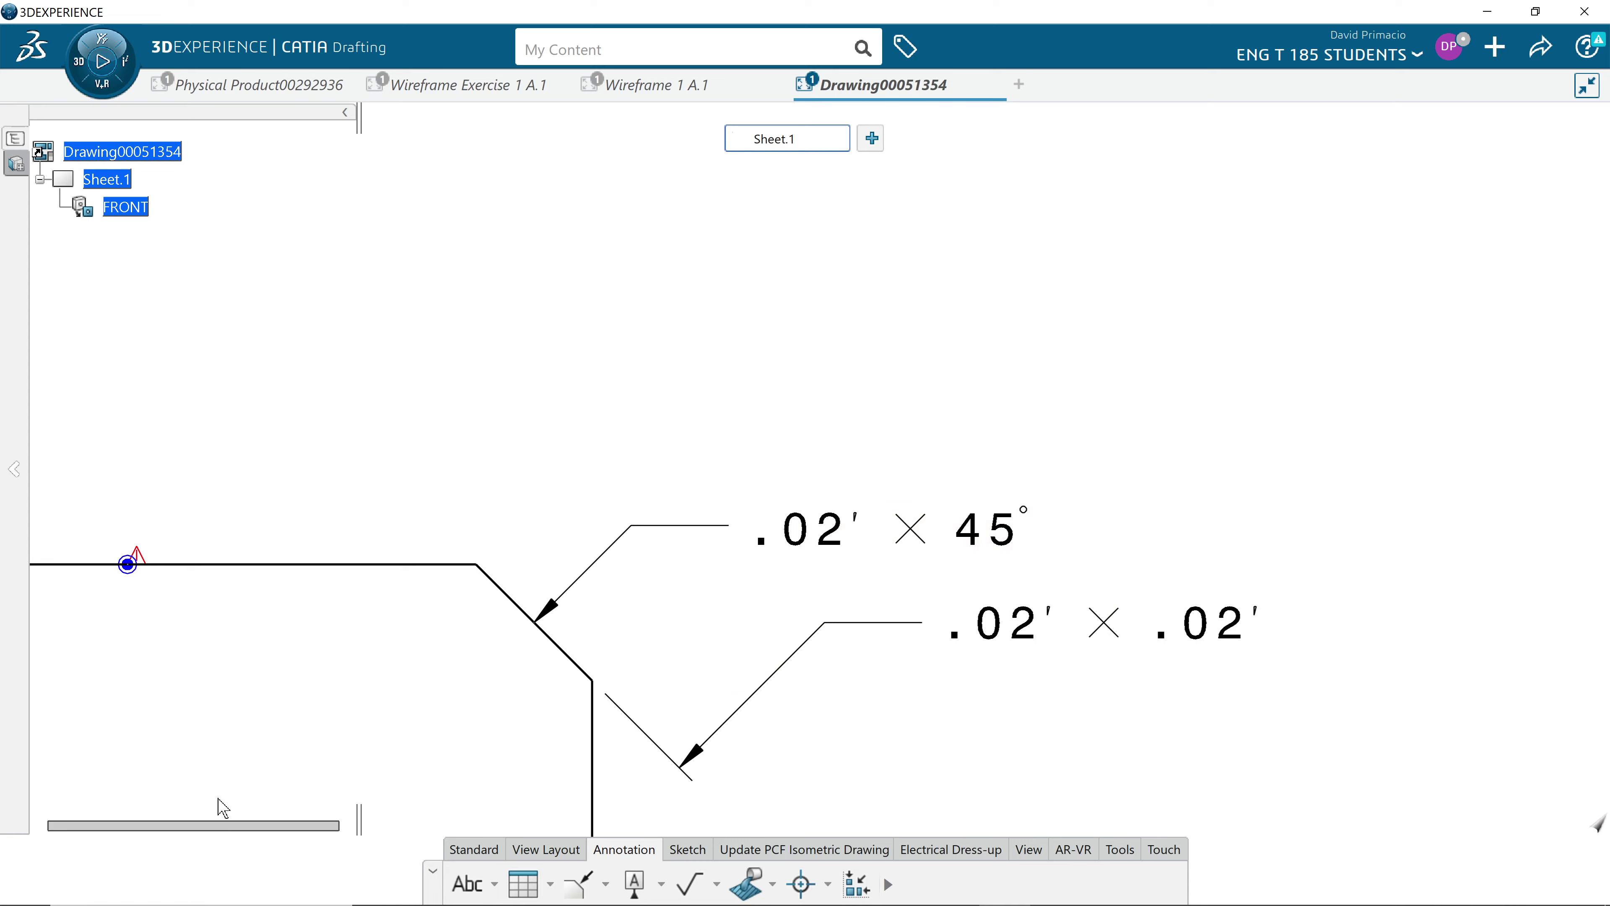
pyautogui.moveTo(367, 815); pyautogui.dragTo(1585, 260)
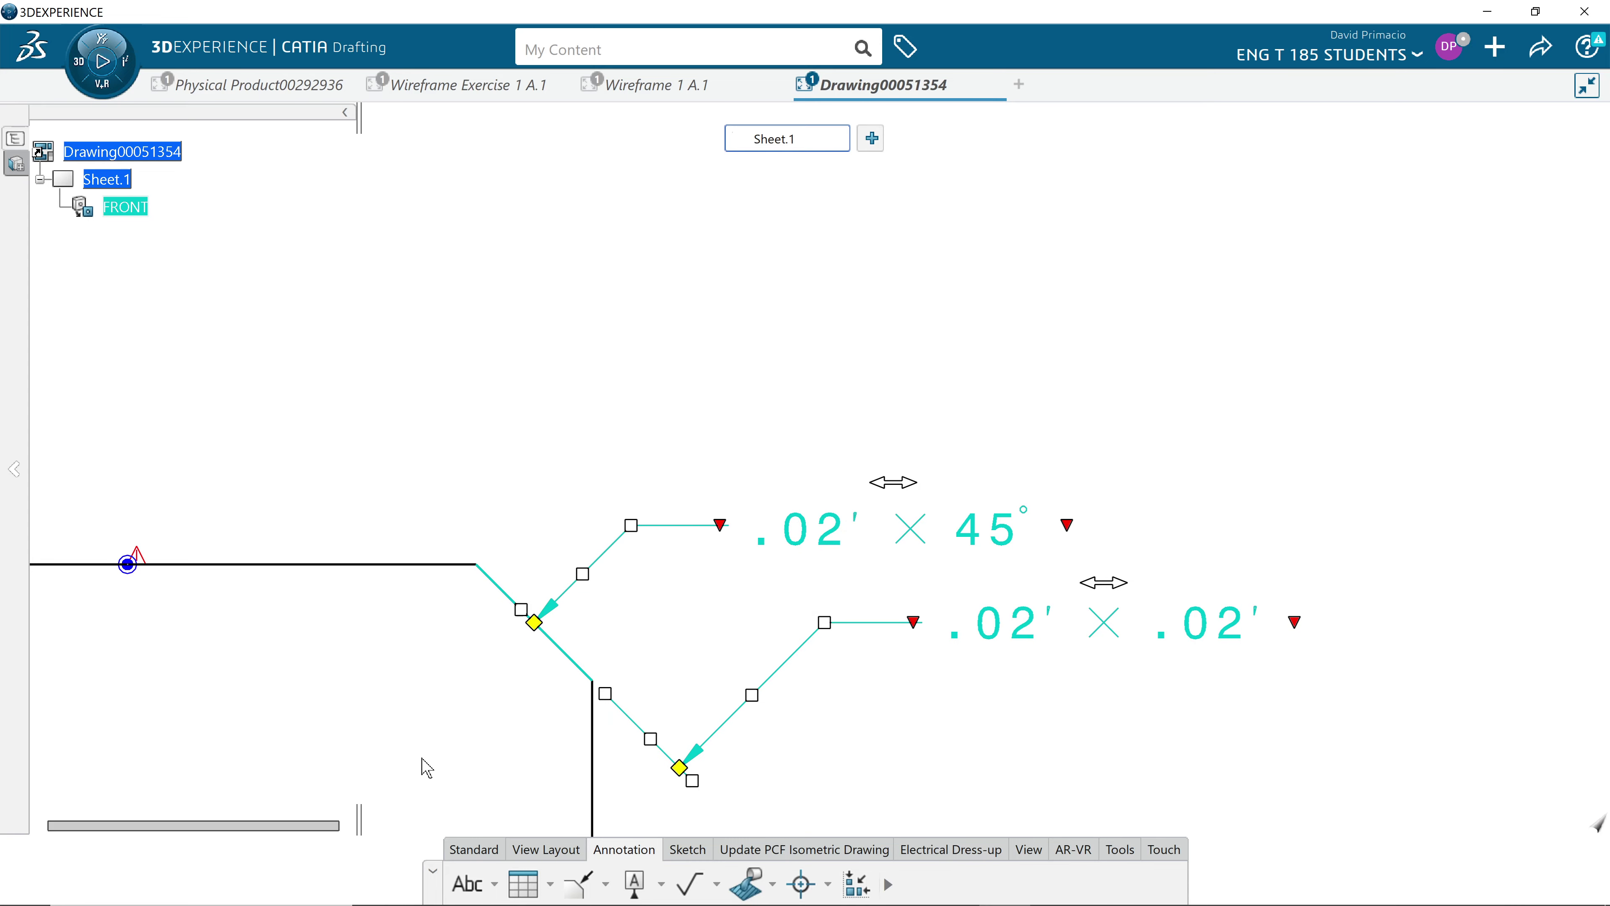
# Switch both chamfer callouts' main value to NUM.DINC decimal inches so they read .25.
pyautogui.rightClick(882, 623)
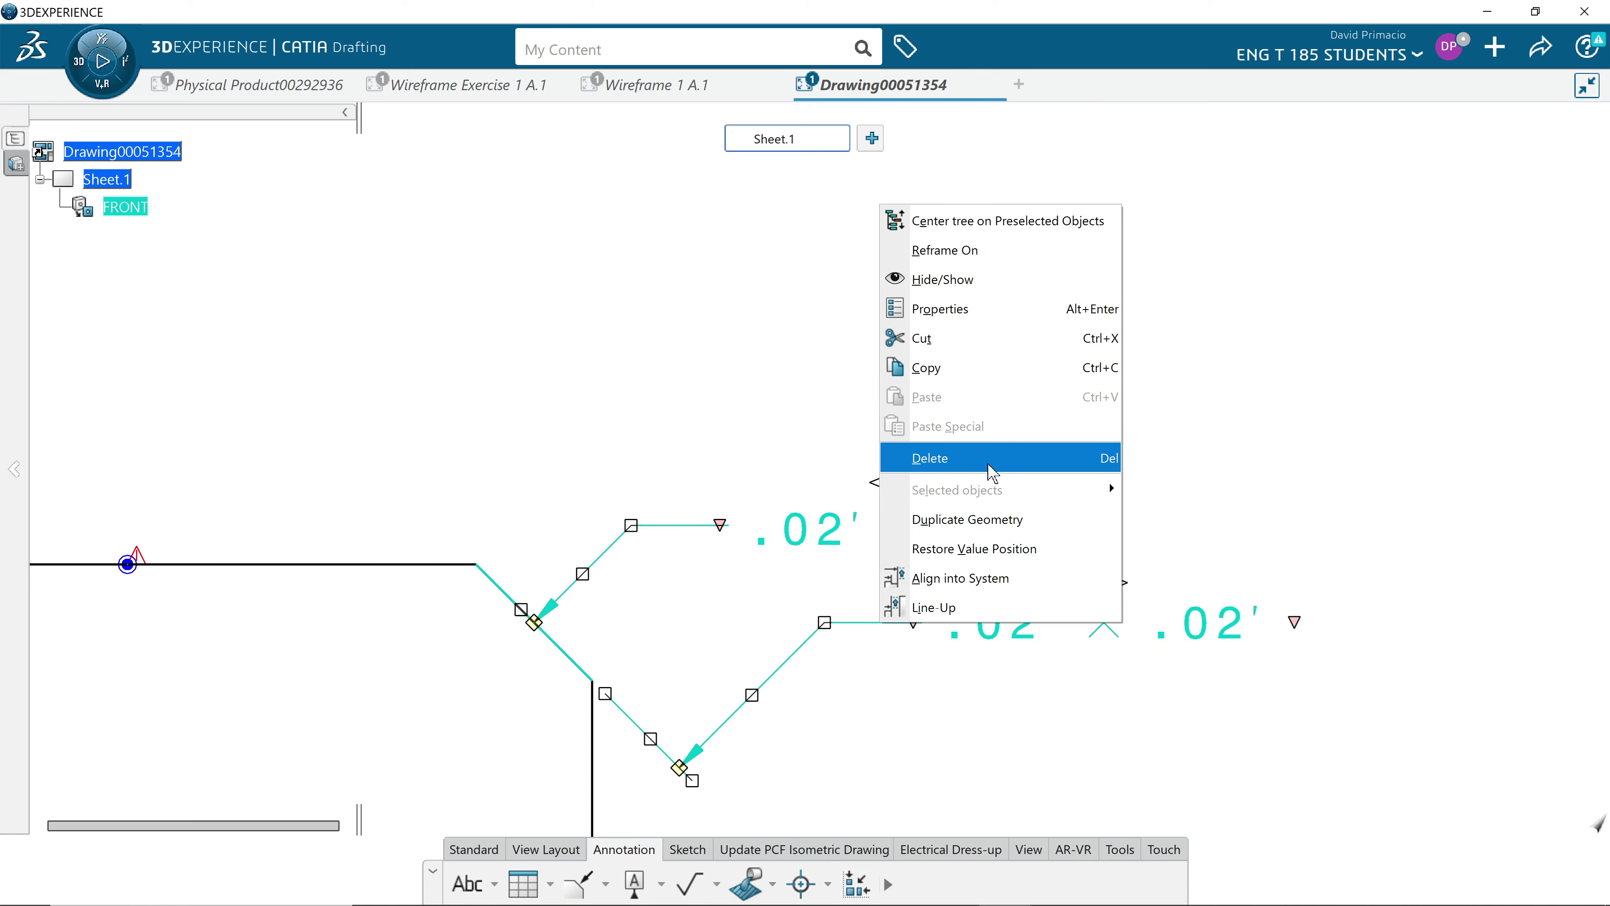
pyautogui.click(1086, 318)
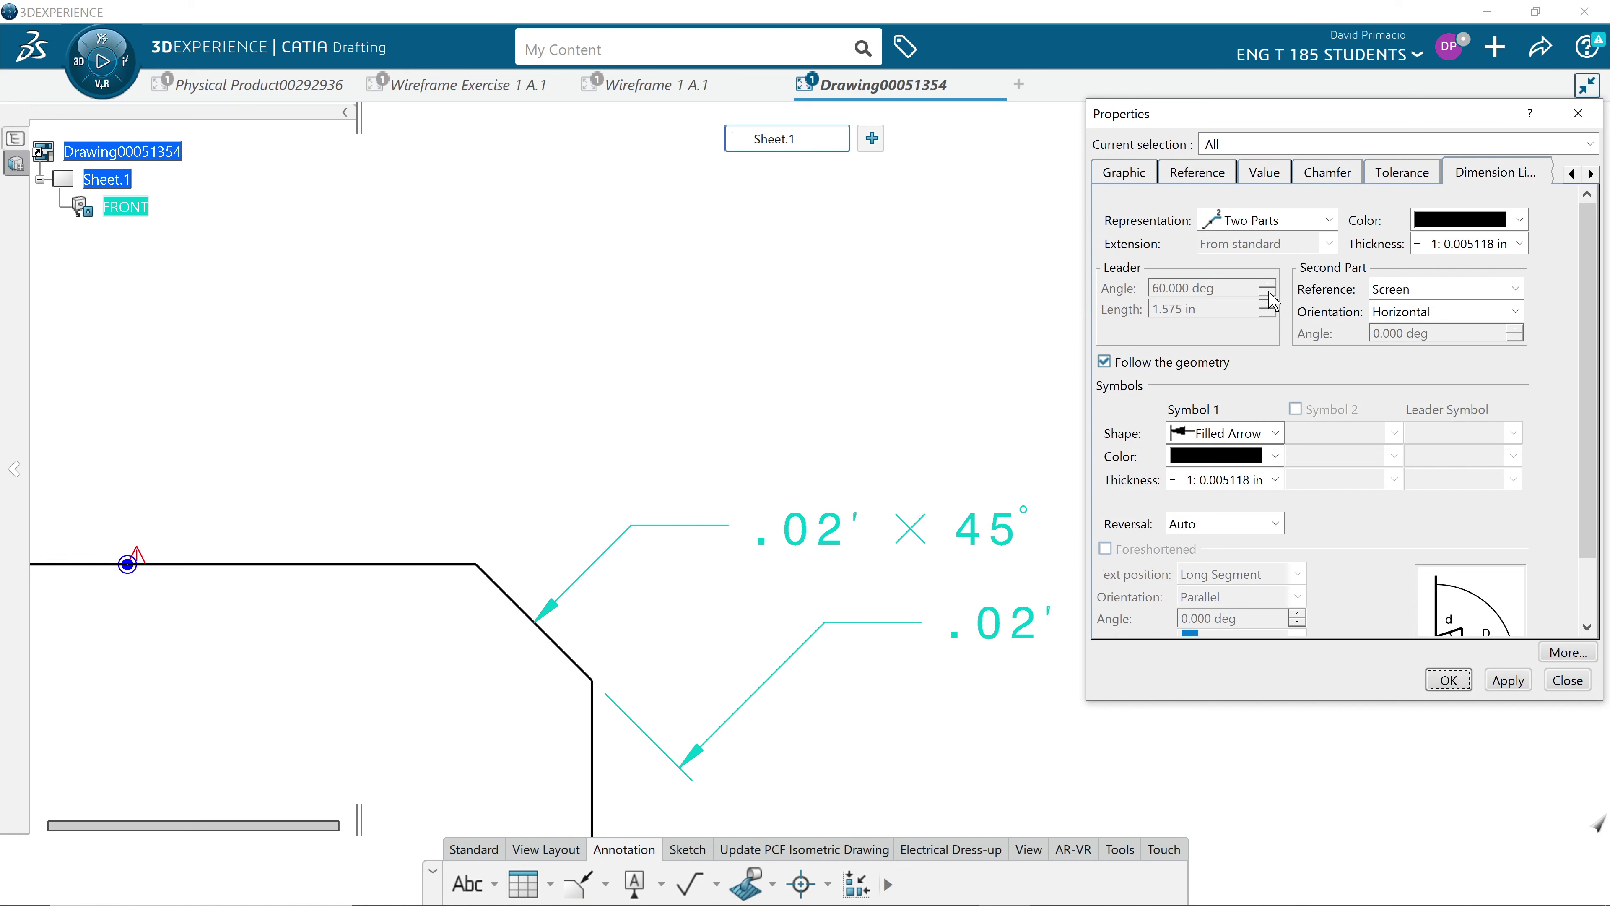
pyautogui.click(1265, 172)
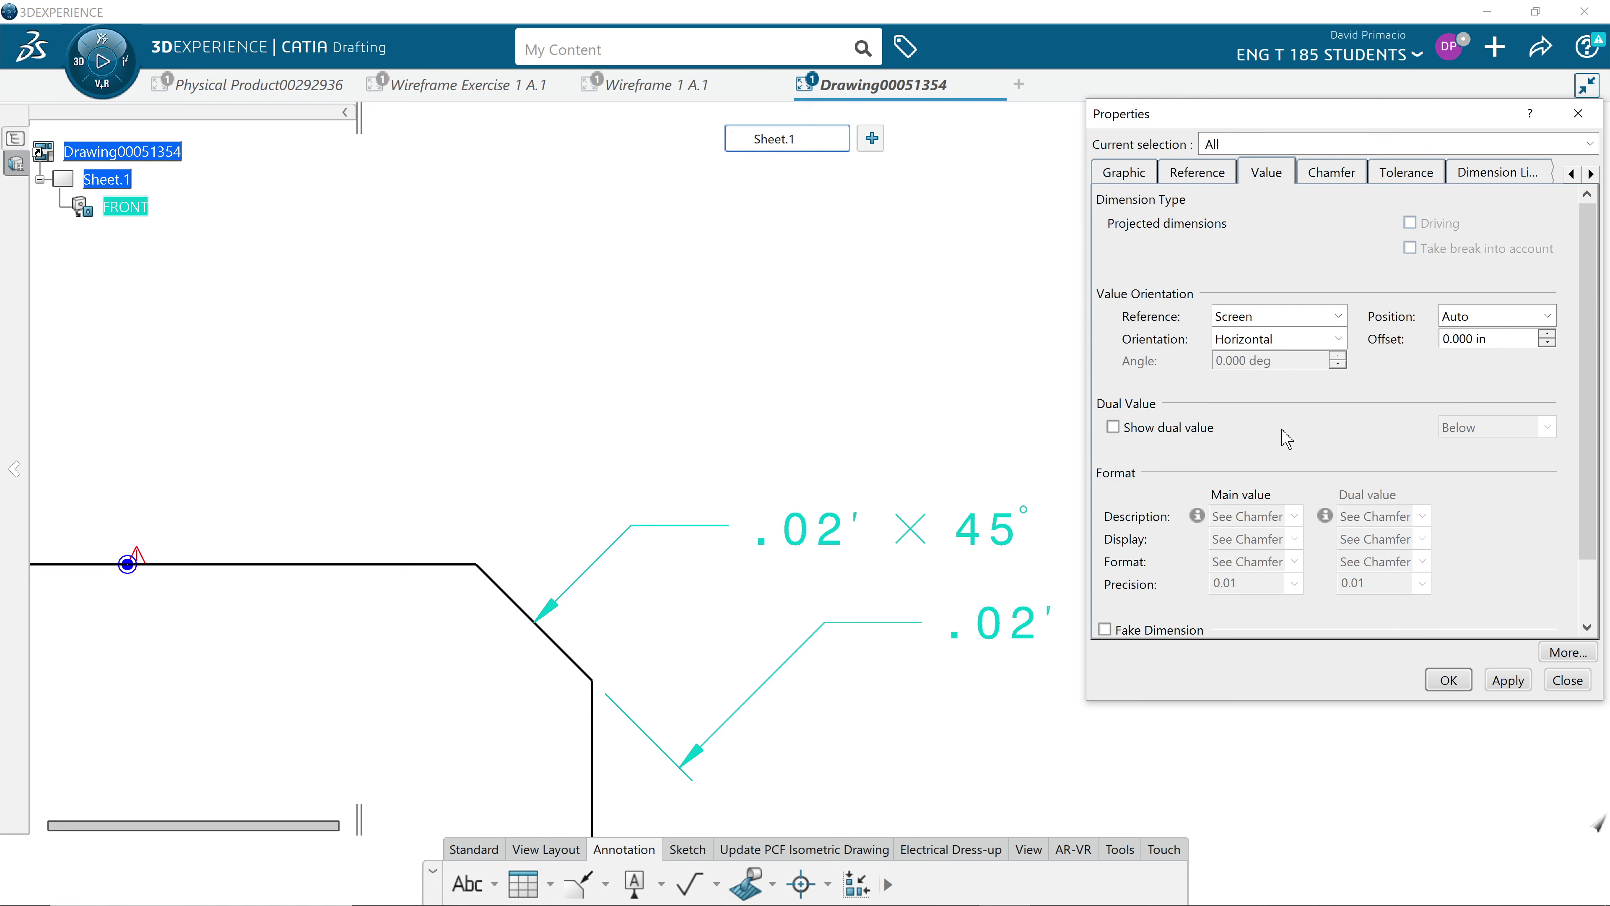
pyautogui.click(1329, 182)
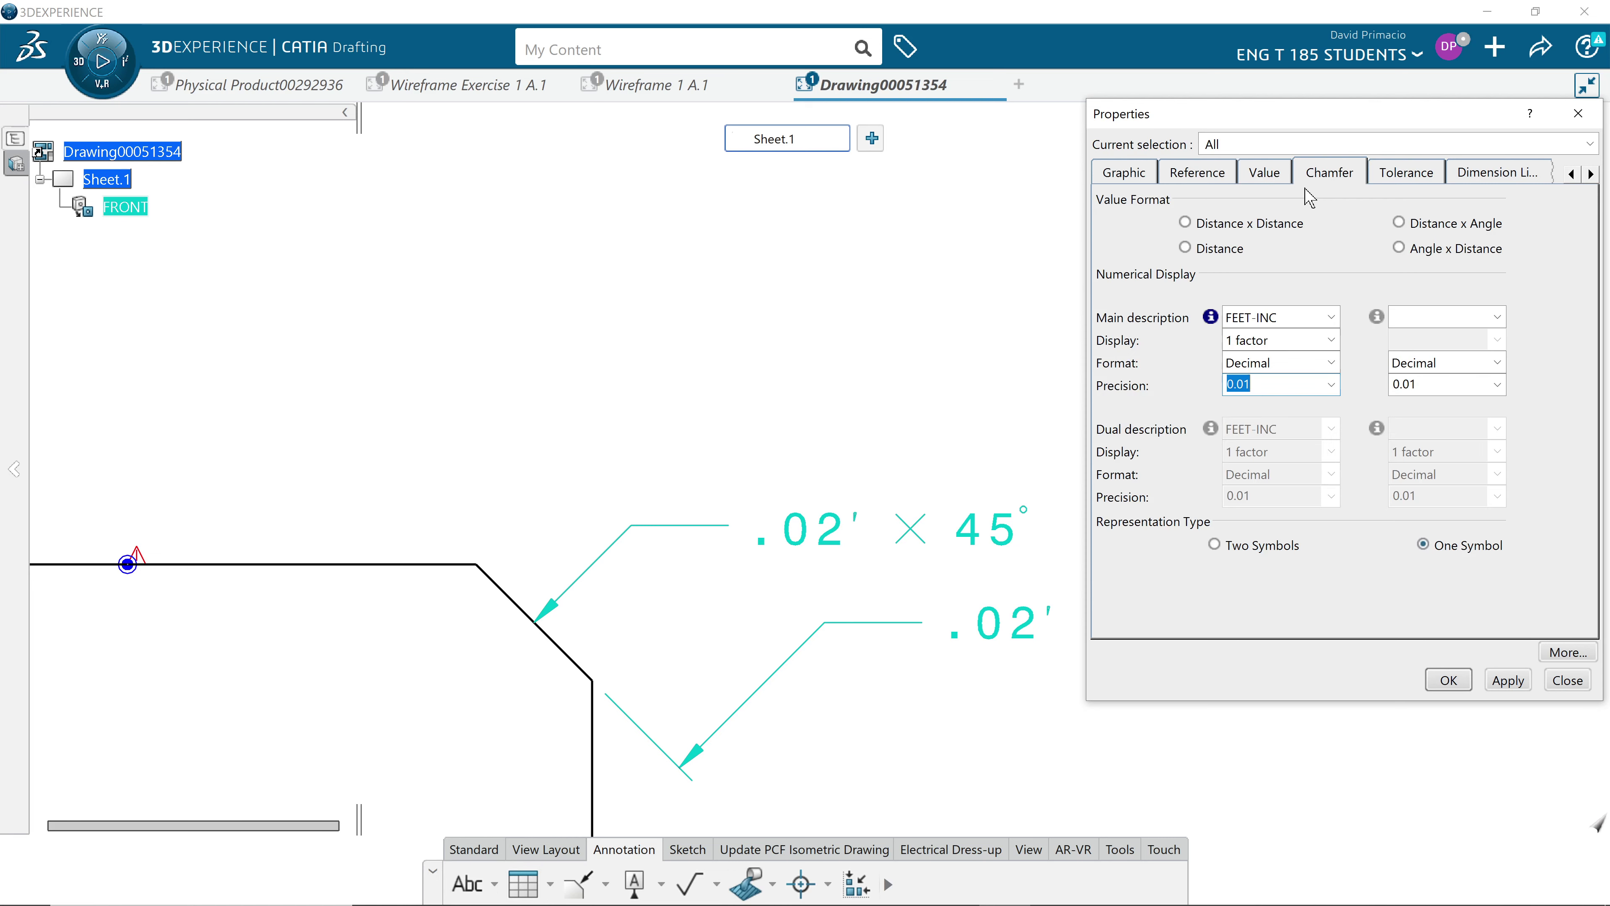
pyautogui.click(1331, 317)
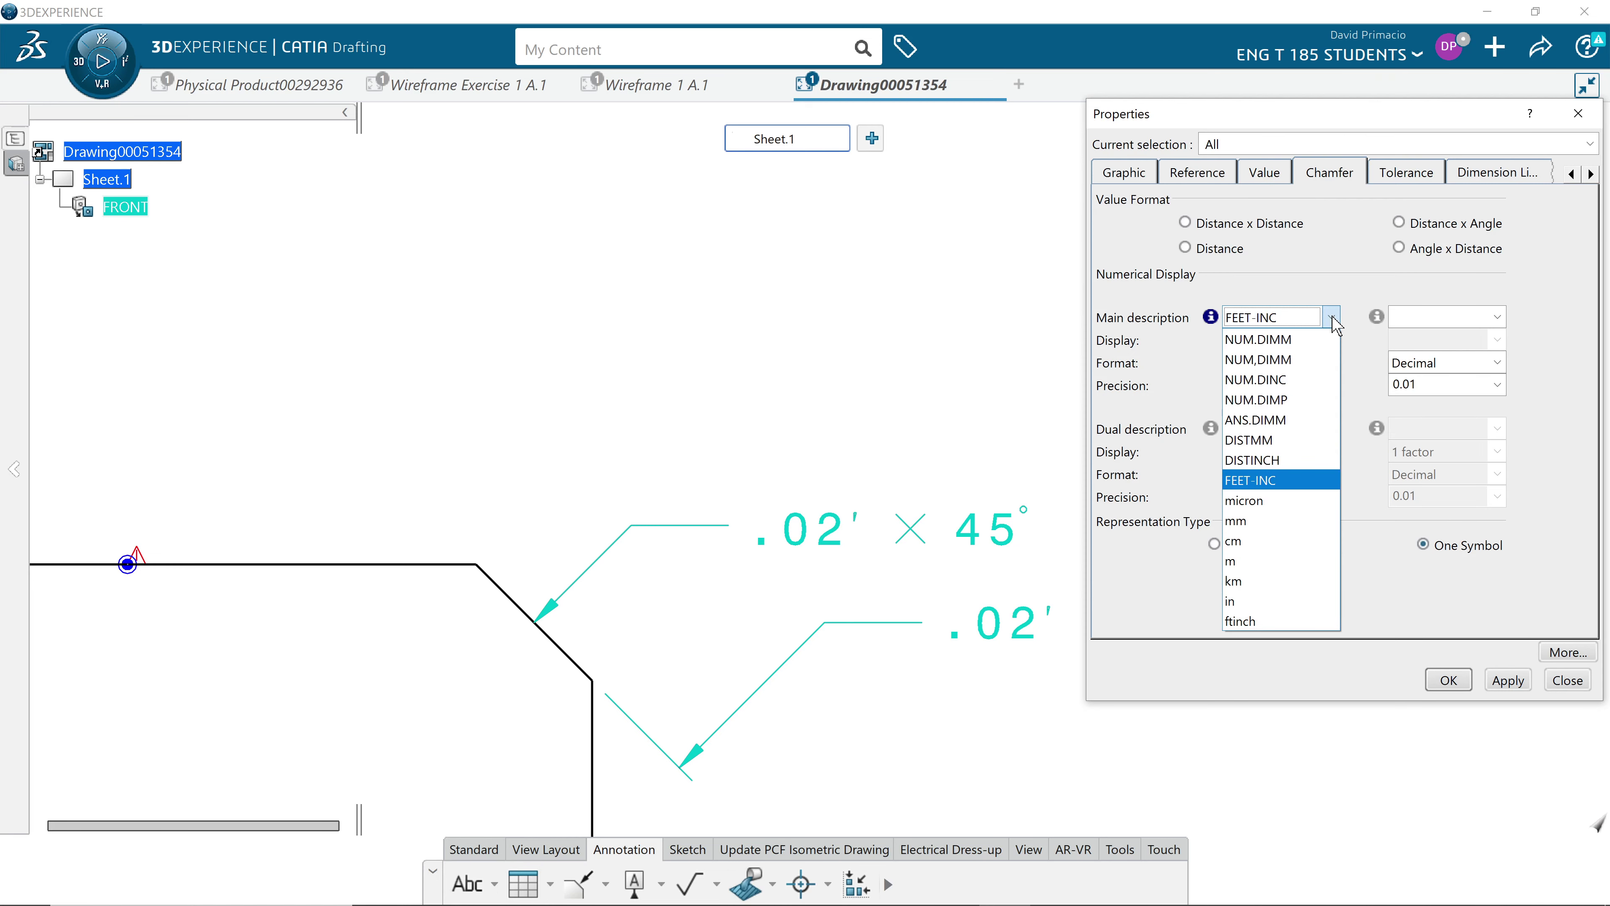
pyautogui.click(1304, 379)
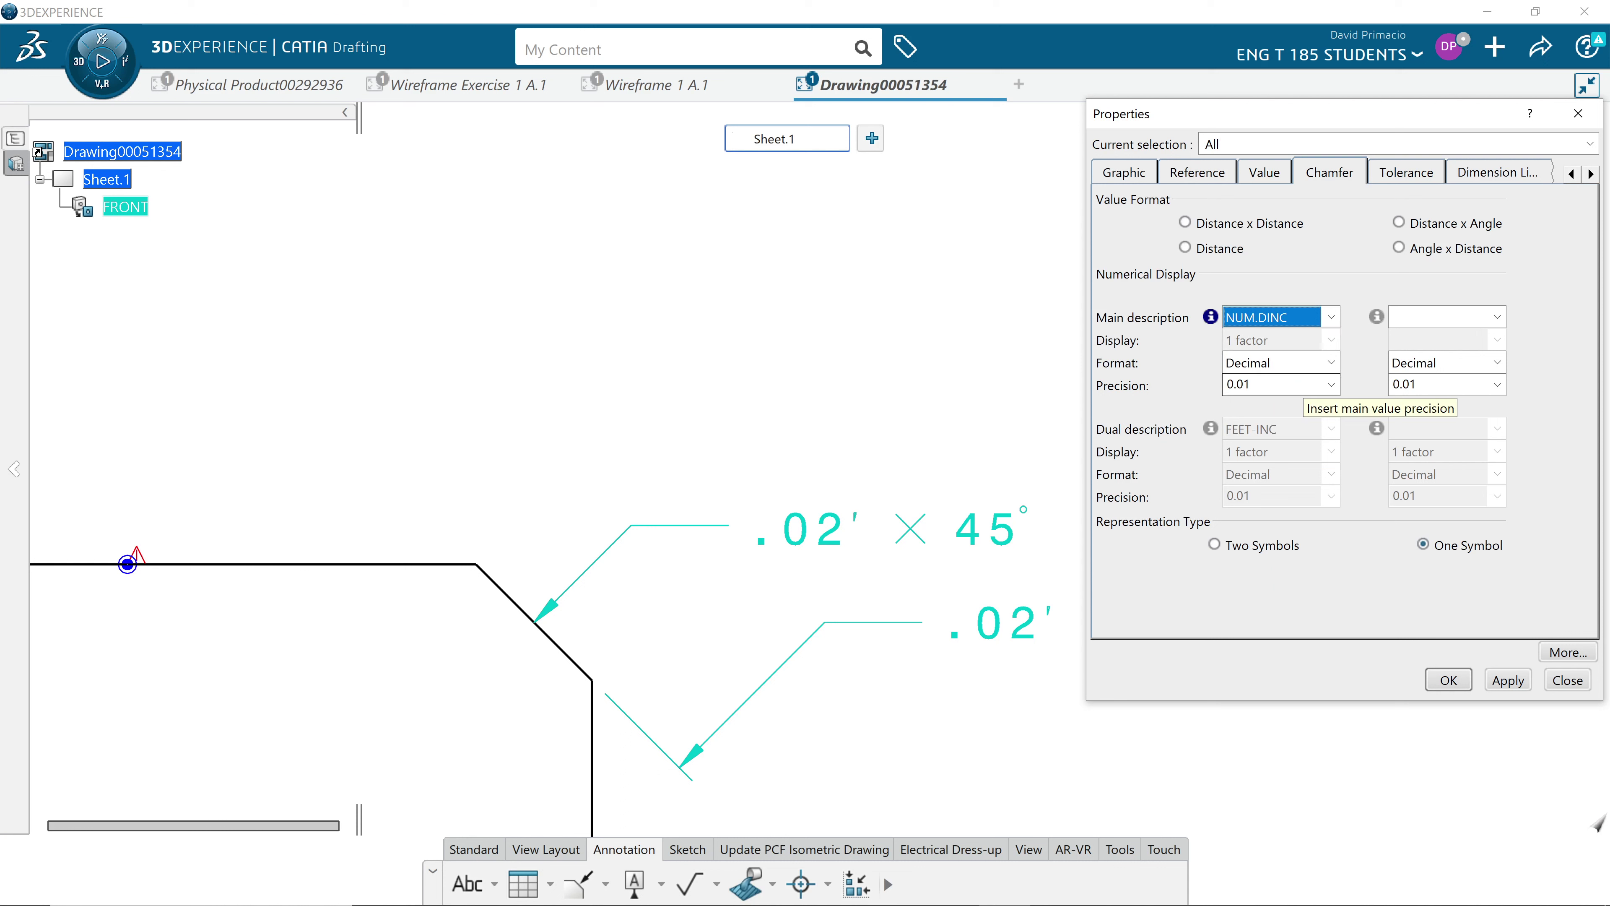
pyautogui.click(1235, 383)
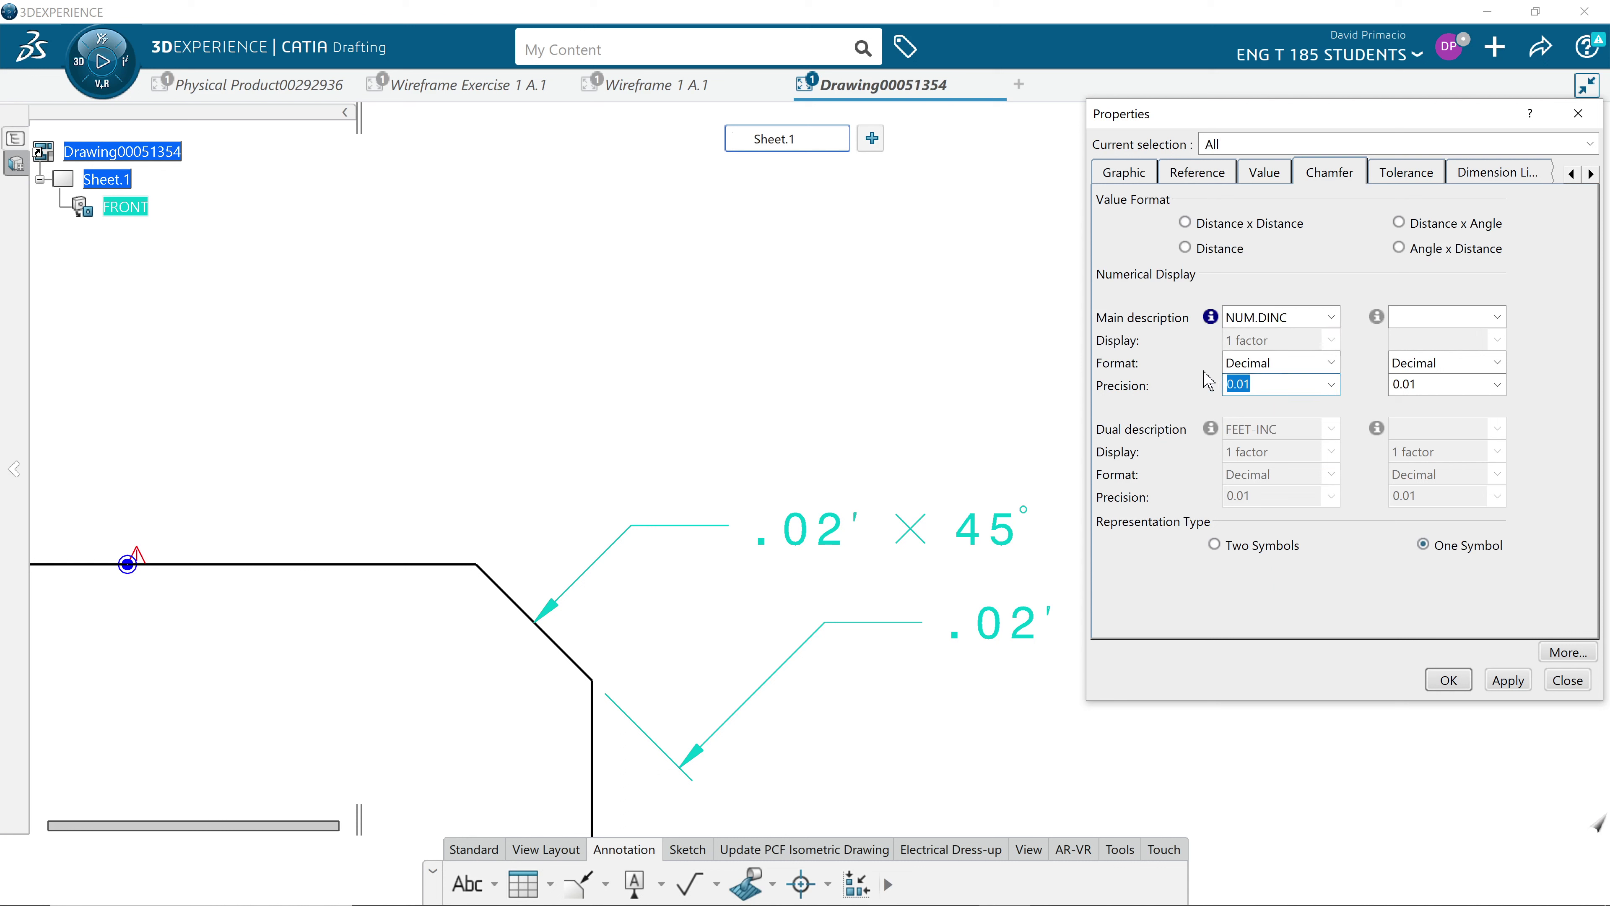
pyautogui.write('4')
pyautogui.click(1507, 680)
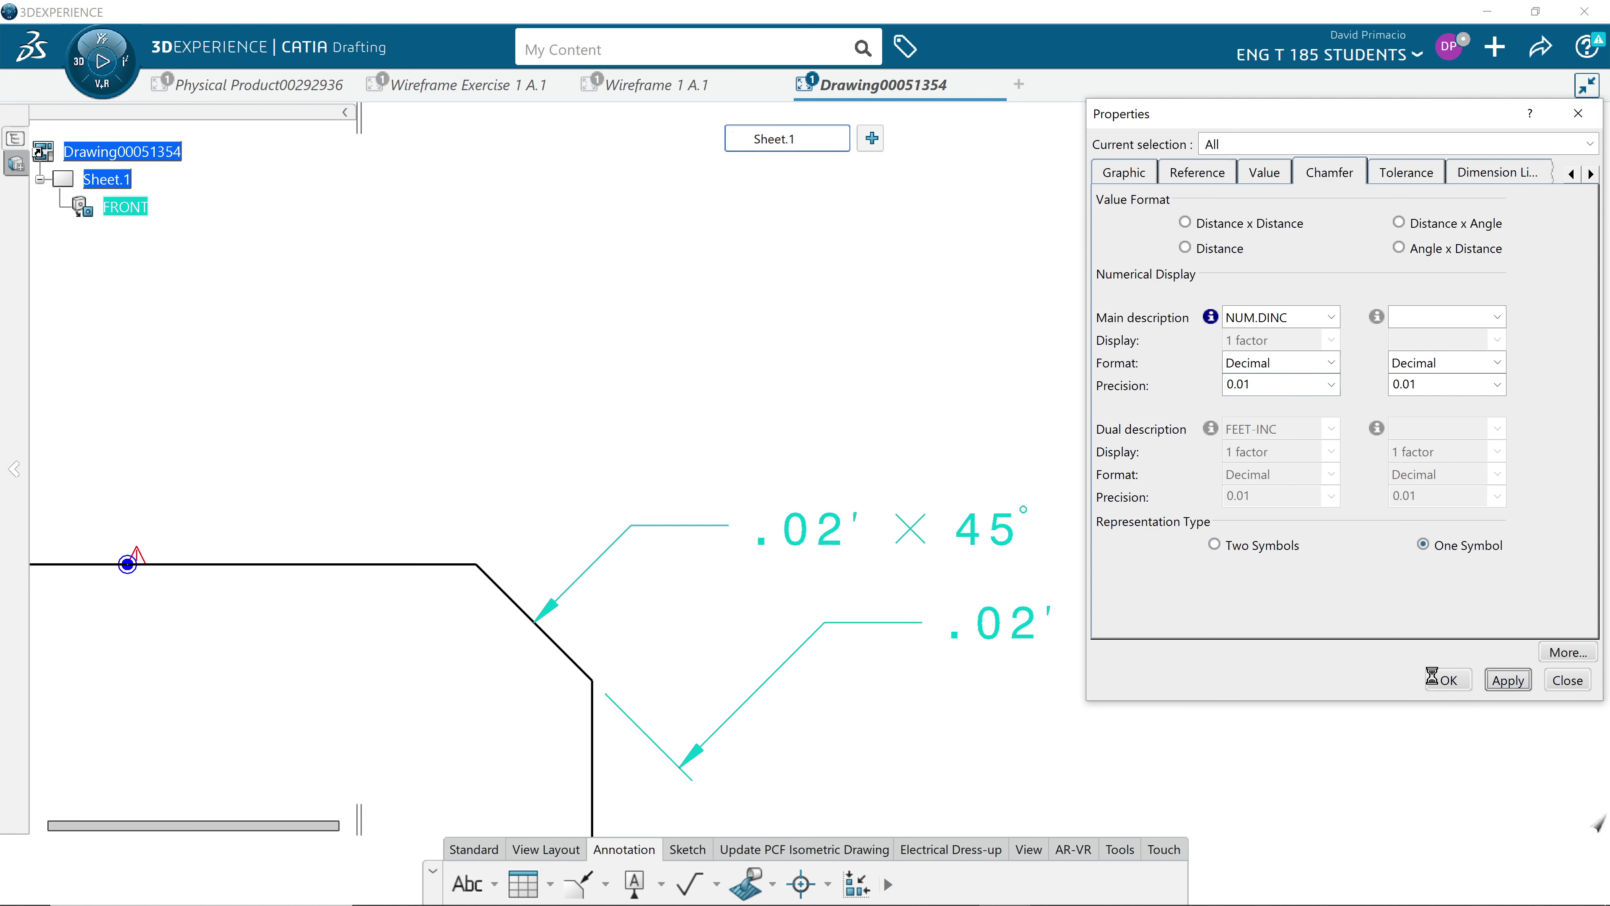
pyautogui.click(1444, 680)
pyautogui.moveTo(1186, 668)
pyautogui.mouseDown(button='middle')
pyautogui.moveTo(1125, 636)
pyautogui.moveTo(1132, 551)
pyautogui.moveTo(1115, 578)
pyautogui.mouseUp(button='middle')
pyautogui.moveTo(919, 520)
pyautogui.mouseDown(button='middle')
pyautogui.moveTo(1534, 403)
pyautogui.moveTo(1457, 444)
pyautogui.moveTo(1232, 416)
pyautogui.moveTo(1060, 547)
pyautogui.moveTo(1053, 500)
pyautogui.moveTo(851, 468)
pyautogui.moveTo(861, 488)
pyautogui.mouseUp(button='middle')
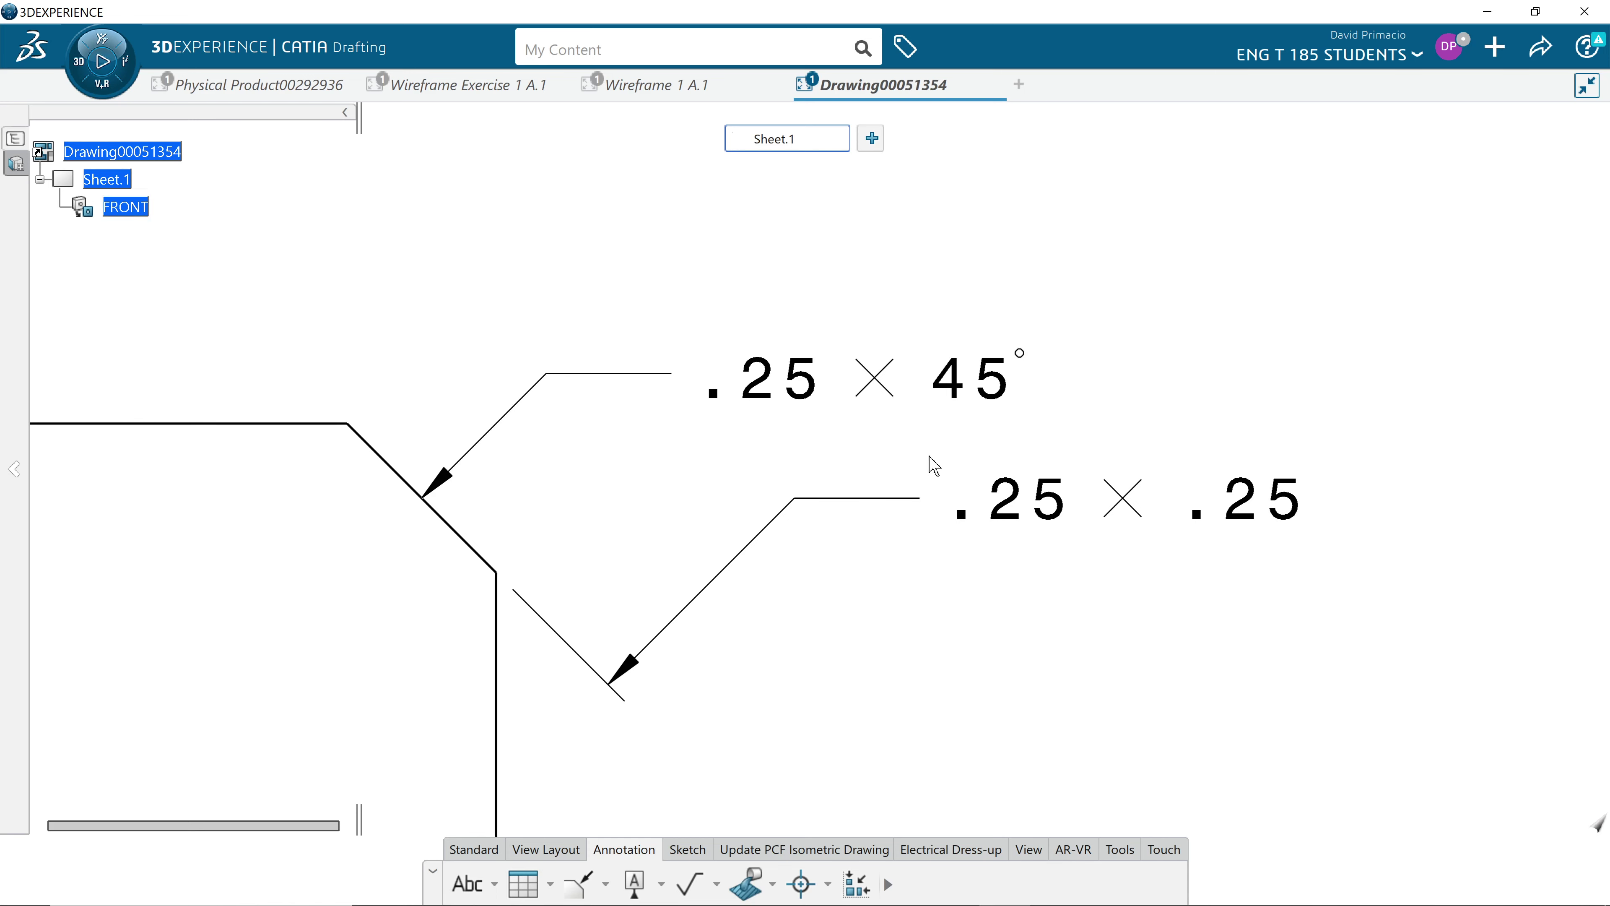
# Delete the .25 × .25 chamfer callout, leaving the .25 × 45° one.
pyautogui.click(1041, 498)
pyautogui.press('Delete')
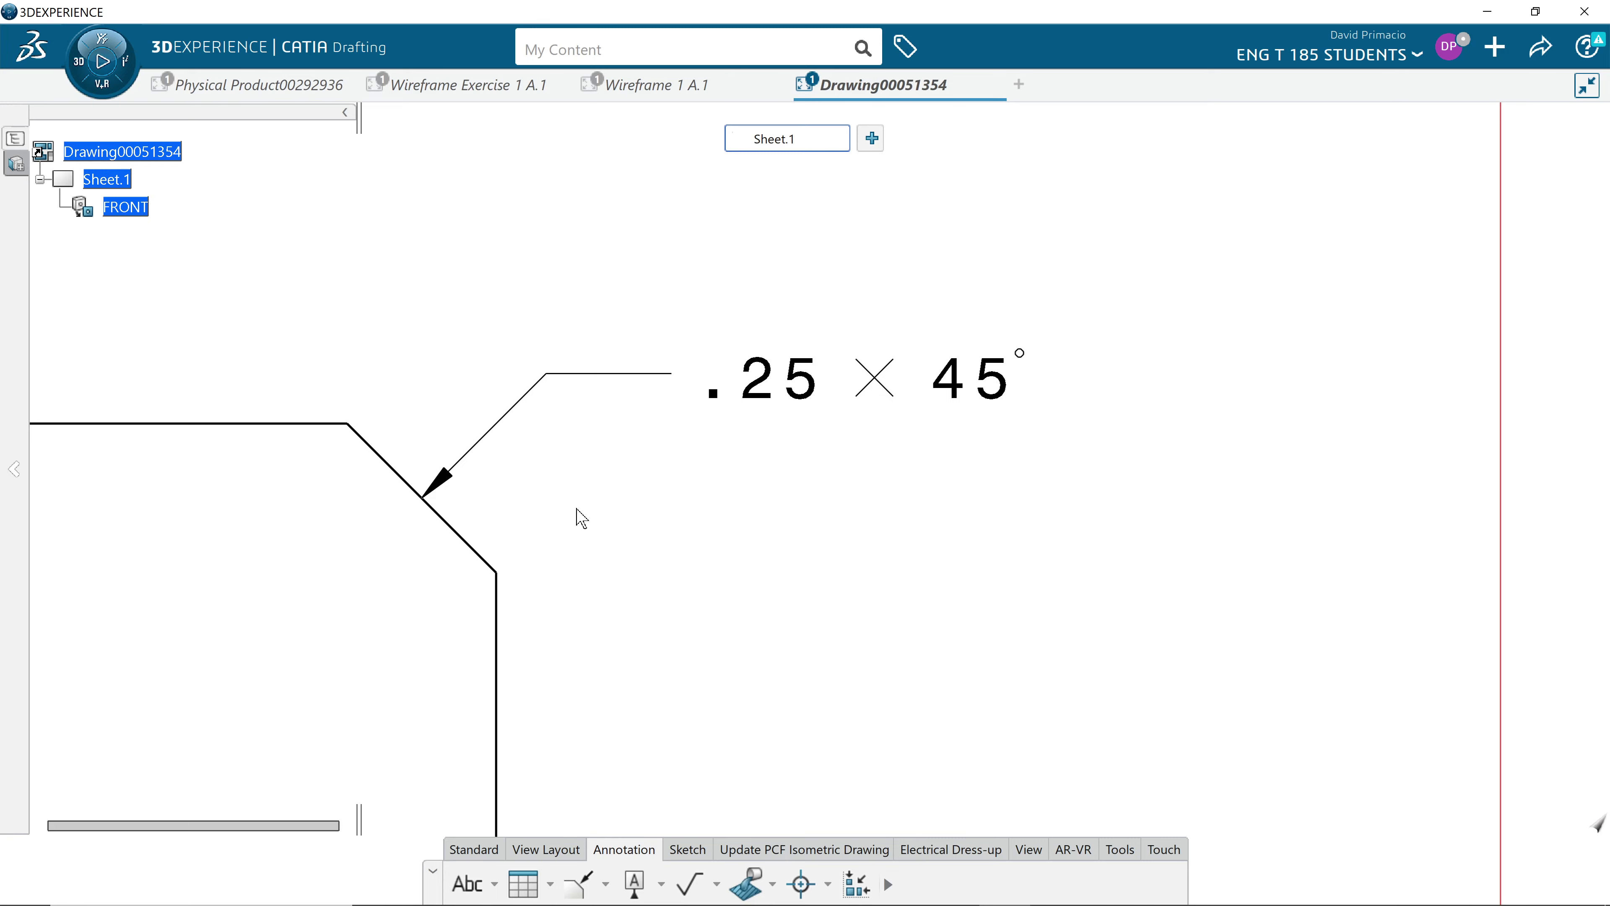
pyautogui.moveTo(599, 542)
pyautogui.mouseDown(button='middle')
pyautogui.moveTo(736, 453)
pyautogui.moveTo(744, 546)
pyautogui.moveTo(761, 500)
pyautogui.moveTo(751, 460)
pyautogui.mouseUp(button='middle')
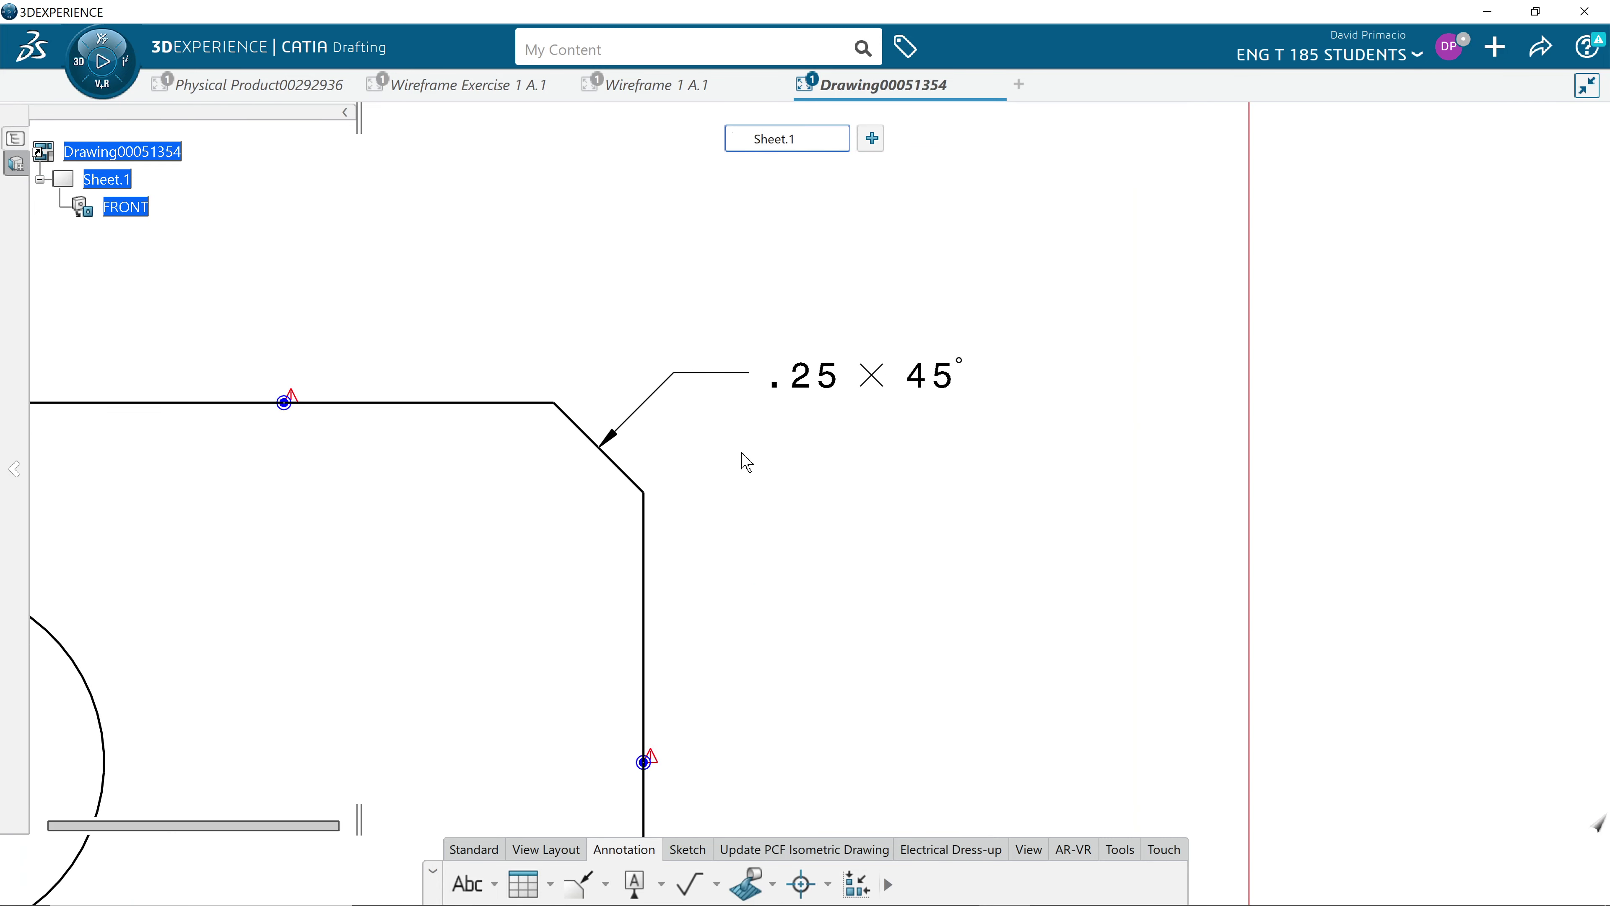
# Set the .25 × 45° callout's main value precision to 0.0001 so it reads .2500 × 45°.
pyautogui.rightClick(811, 388)
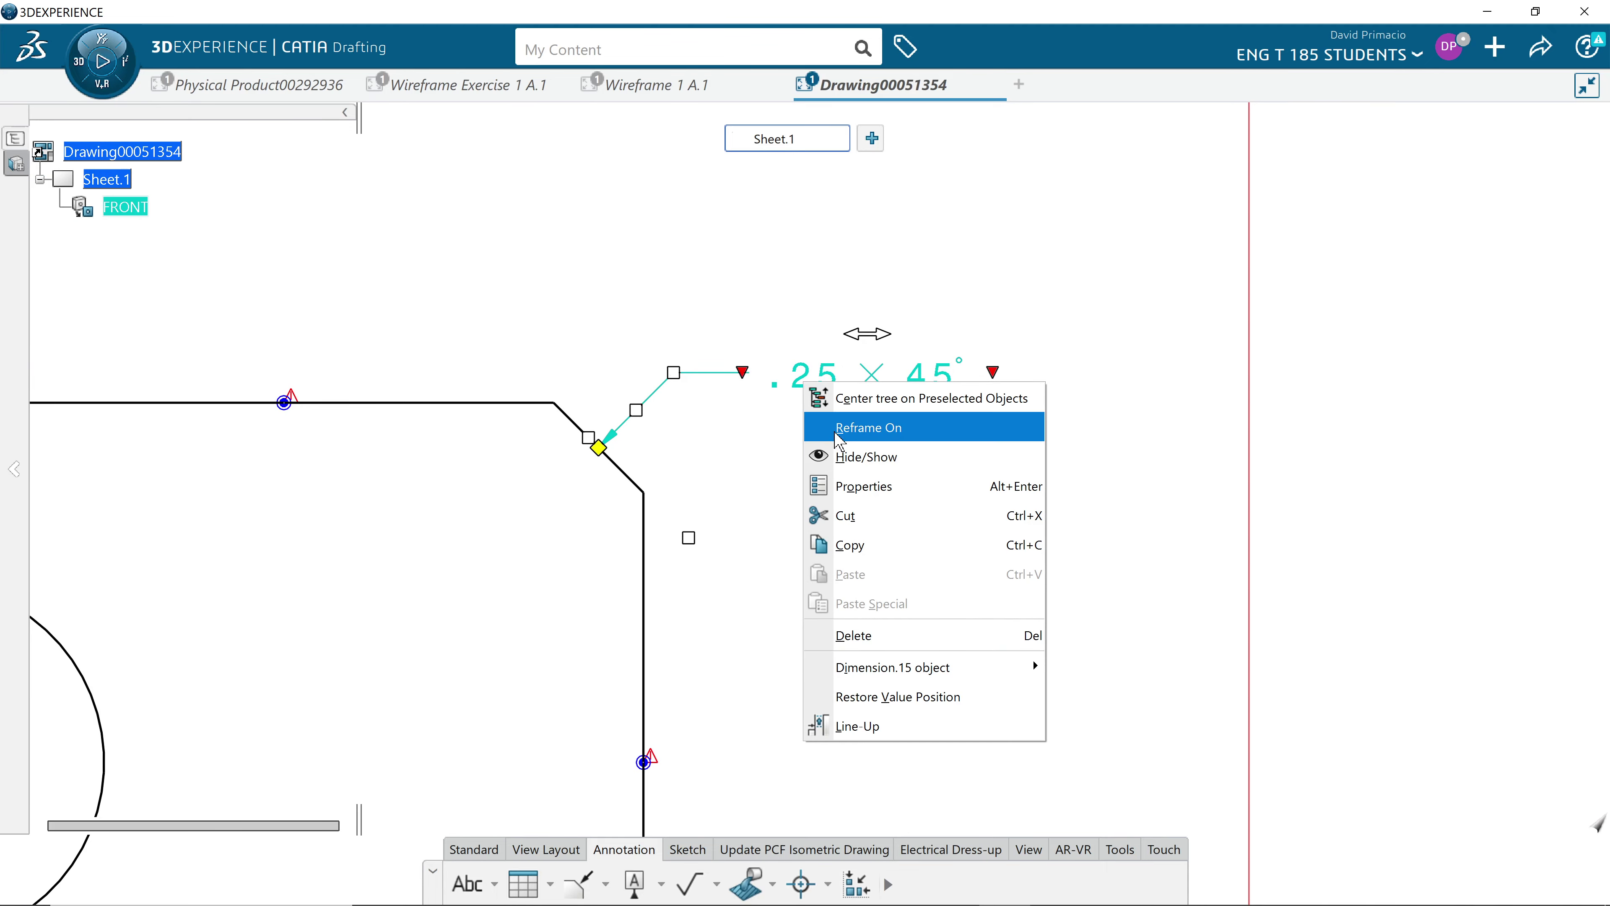
pyautogui.click(983, 489)
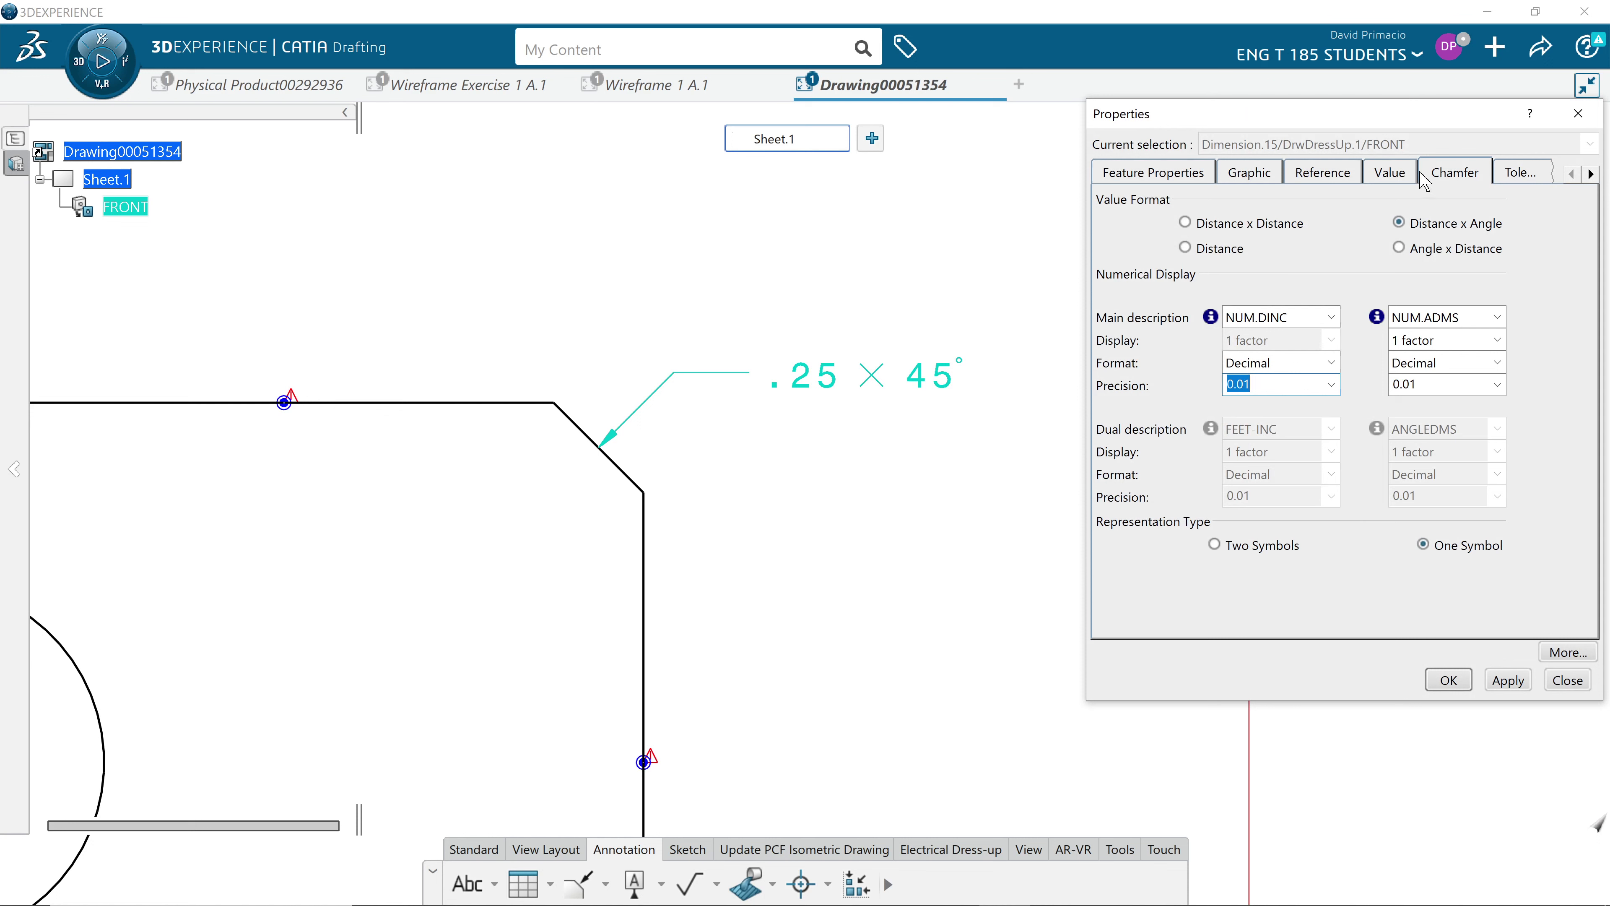
pyautogui.click(1435, 179)
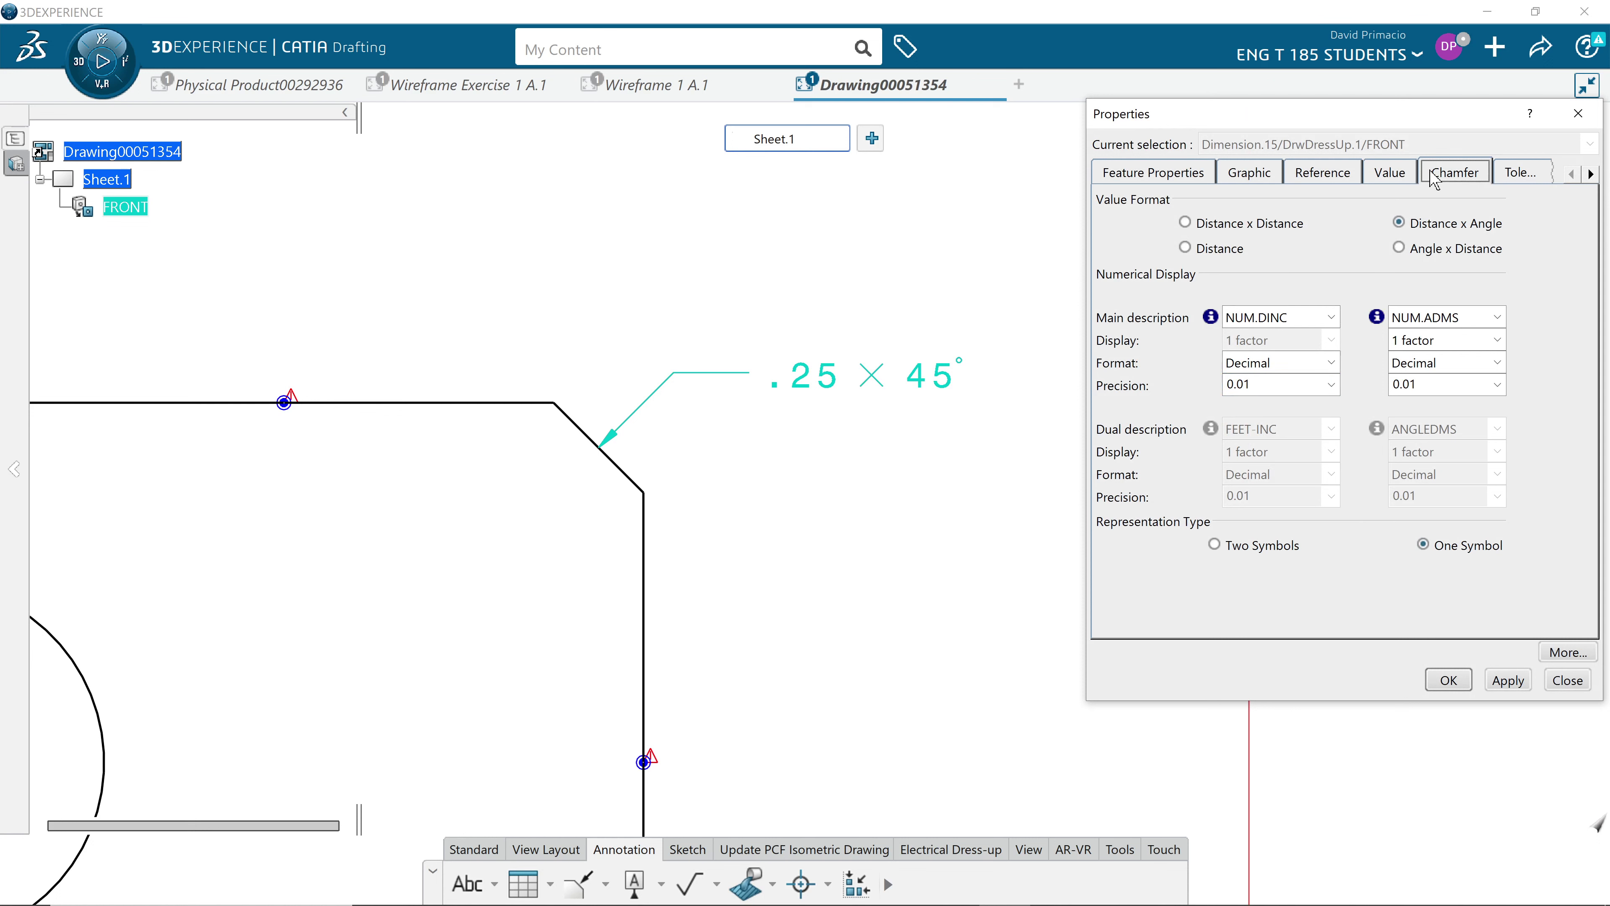
pyautogui.click(1382, 174)
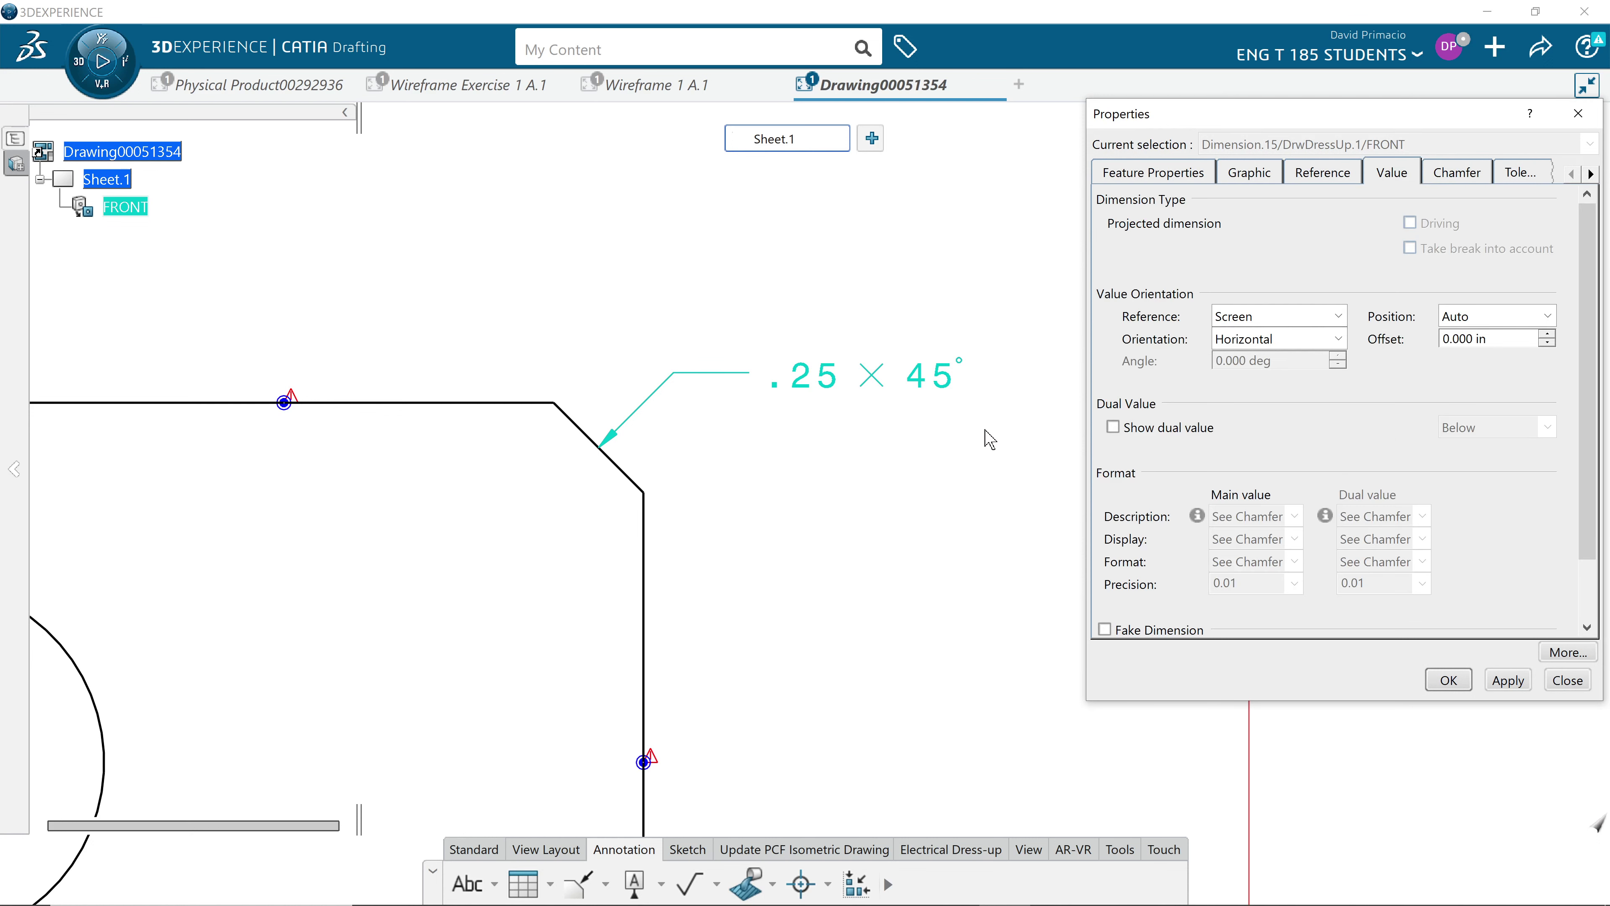
pyautogui.scroll(-3, 1354, 405)
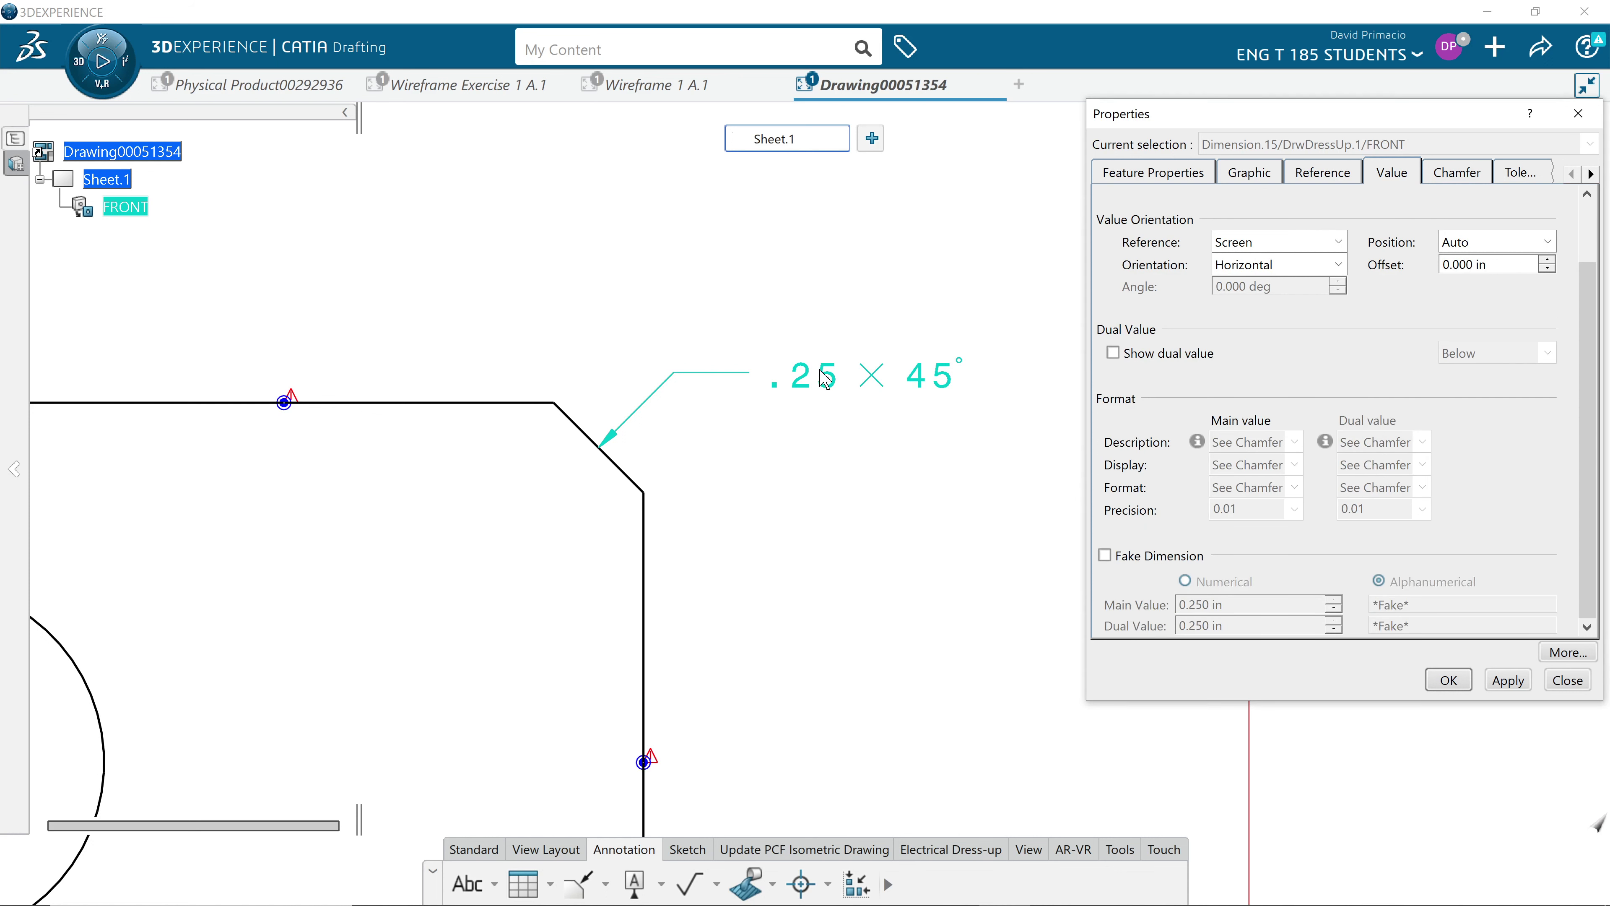
pyautogui.click(1434, 173)
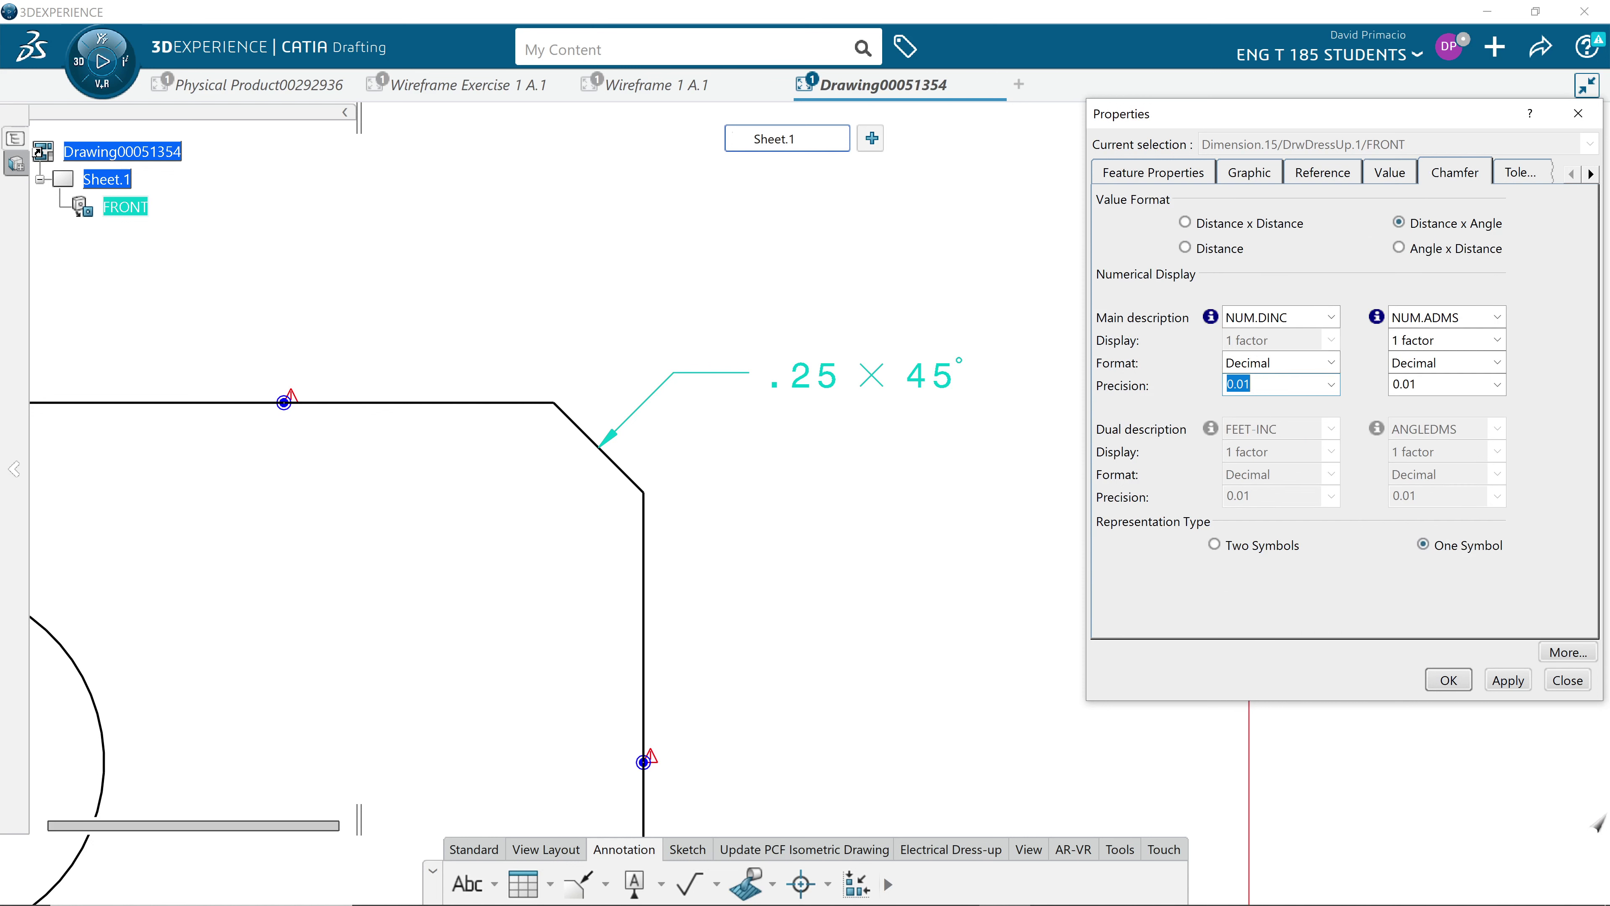
pyautogui.click(1332, 384)
pyautogui.click(1298, 483)
pyautogui.click(1508, 680)
pyautogui.click(1445, 680)
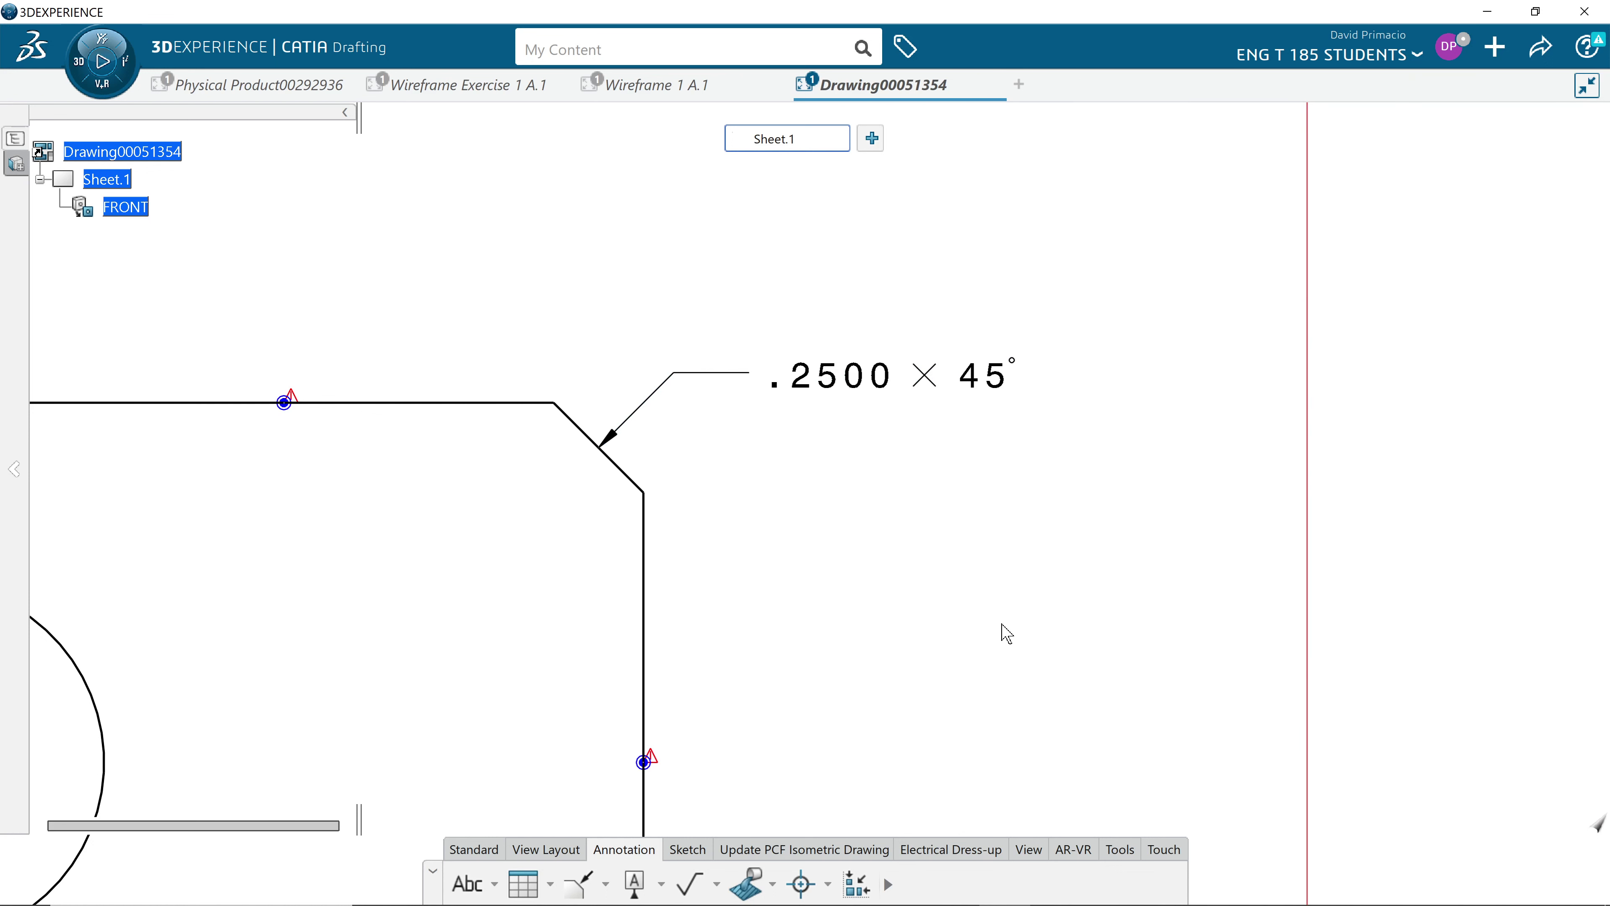